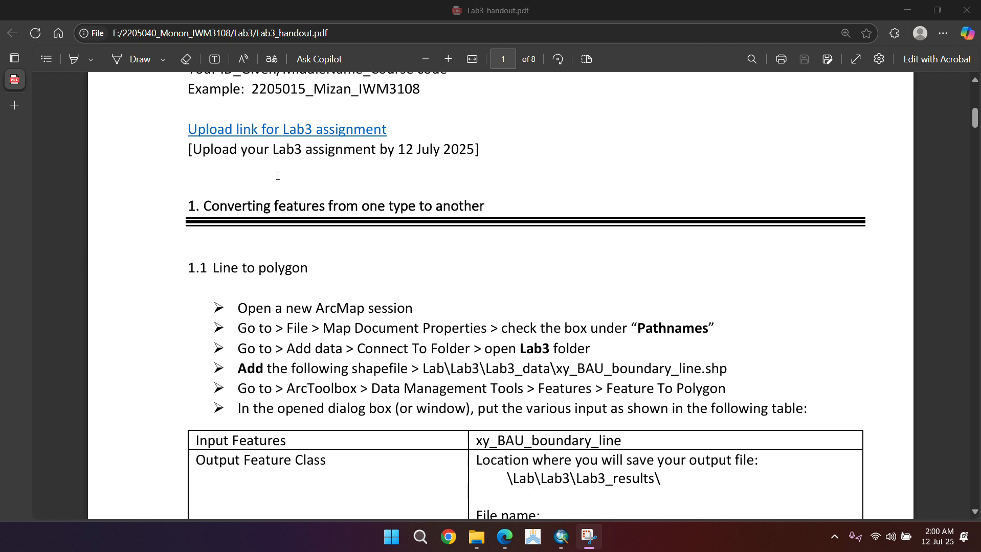
Read the line-to-polygon instructions in the Lab3 handout and switch to ArcMap.
scroll(321, 299, down, 3)
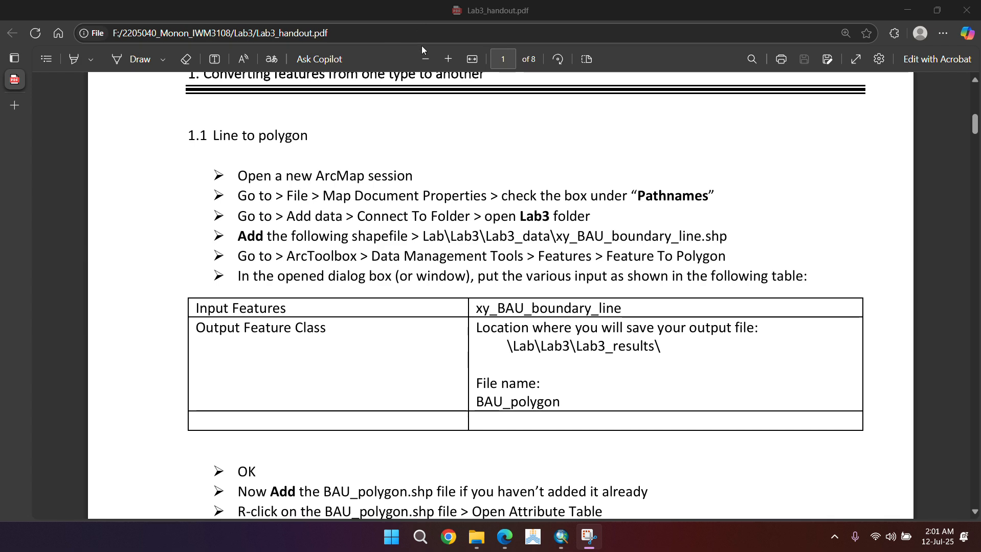
key(alt+Tab)
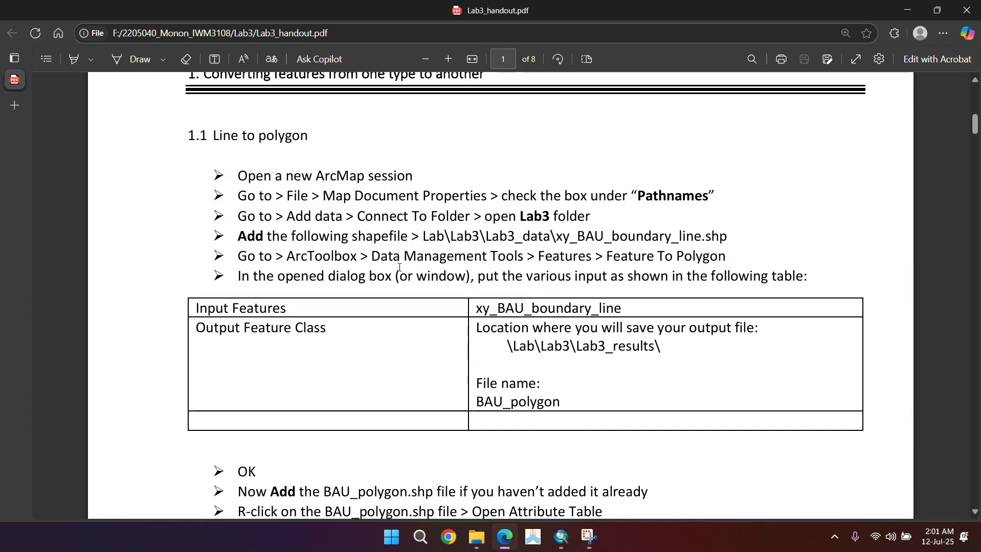
key(alt+Tab)
key(alt+Tab)
key(alt+Tab)
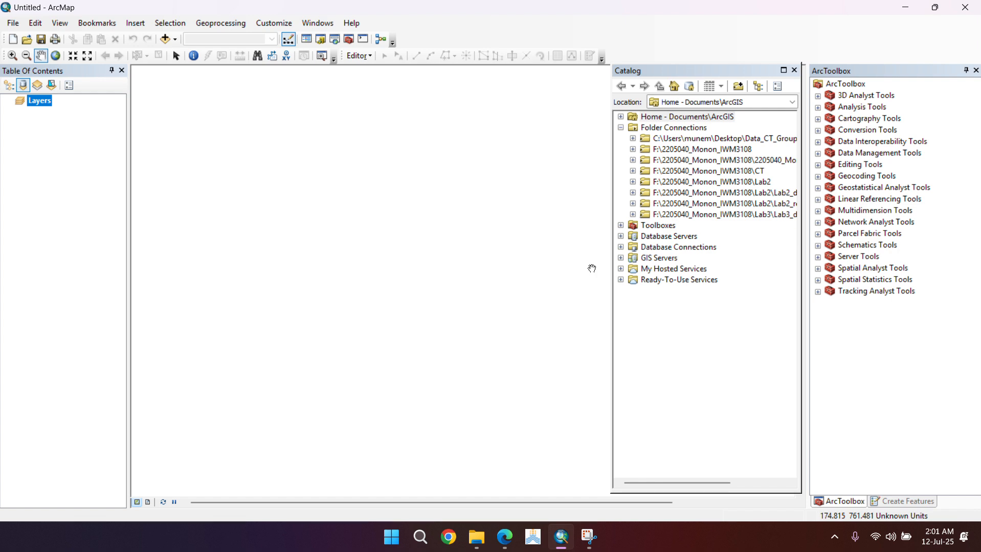
key(alt+Tab)
key(alt+Tab)
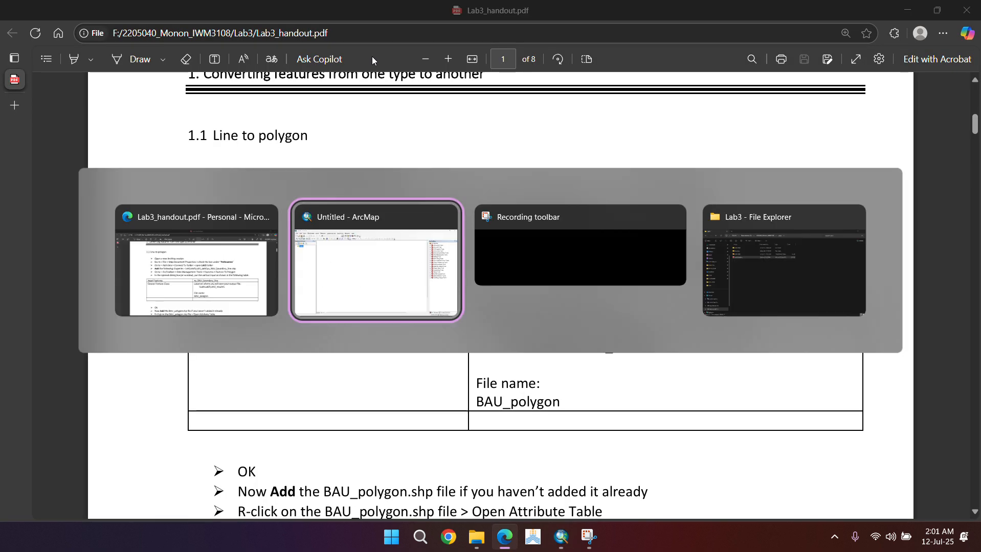
Enable storing relative pathnames to data sources in the map document properties.
click(18, 28)
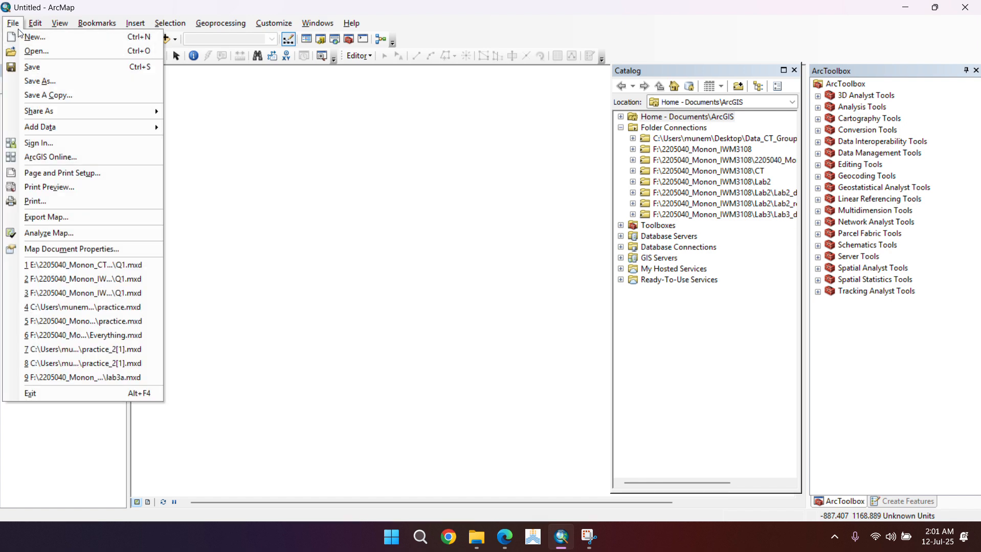
click(78, 248)
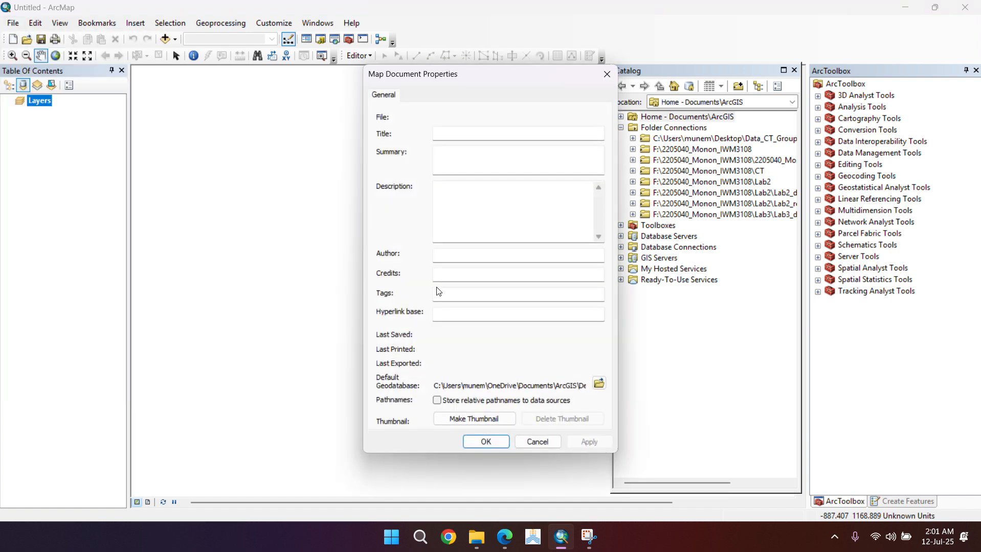
click(437, 398)
click(480, 442)
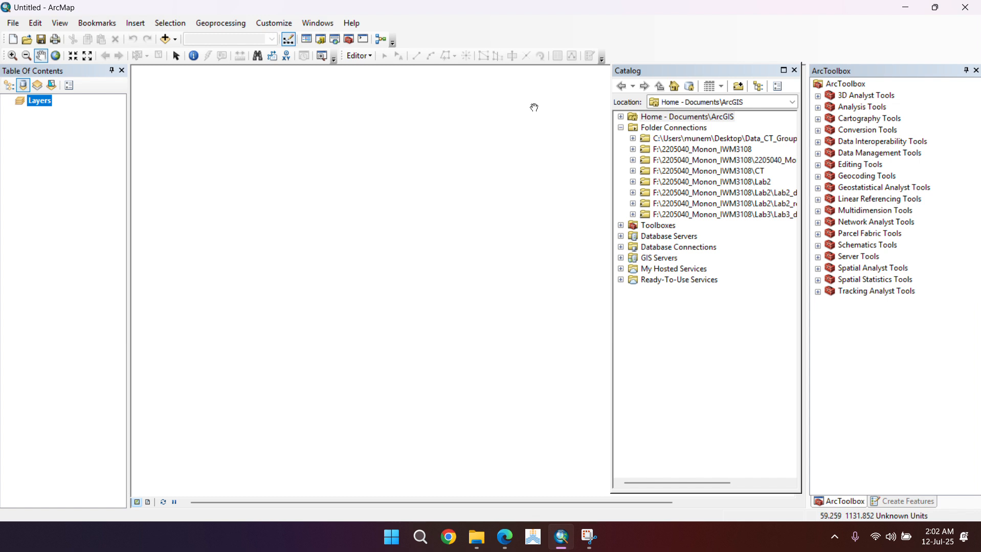
Add the xy_BAU_boundary_line.shp shapefile from the Lab3\Lab3_data folder to the map.
click(165, 39)
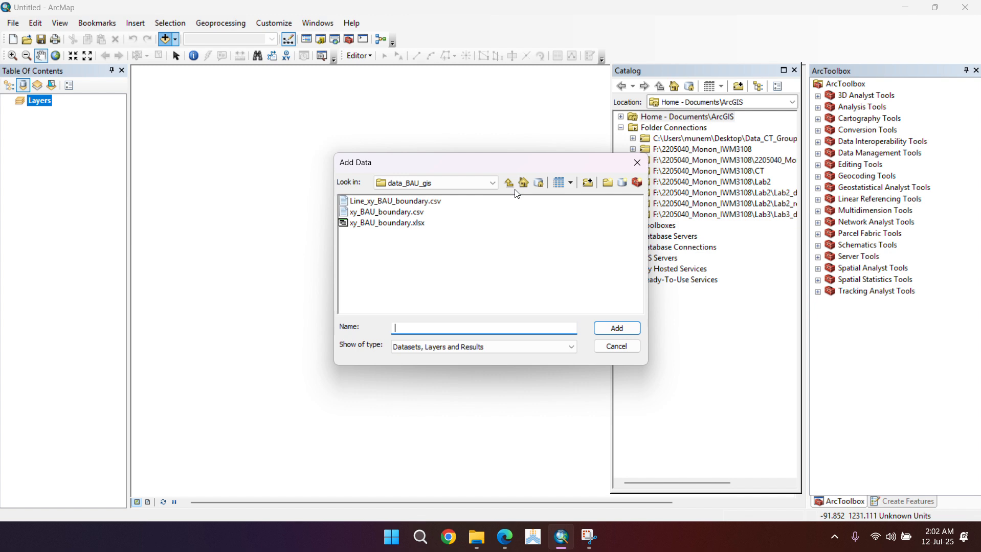
click(509, 183)
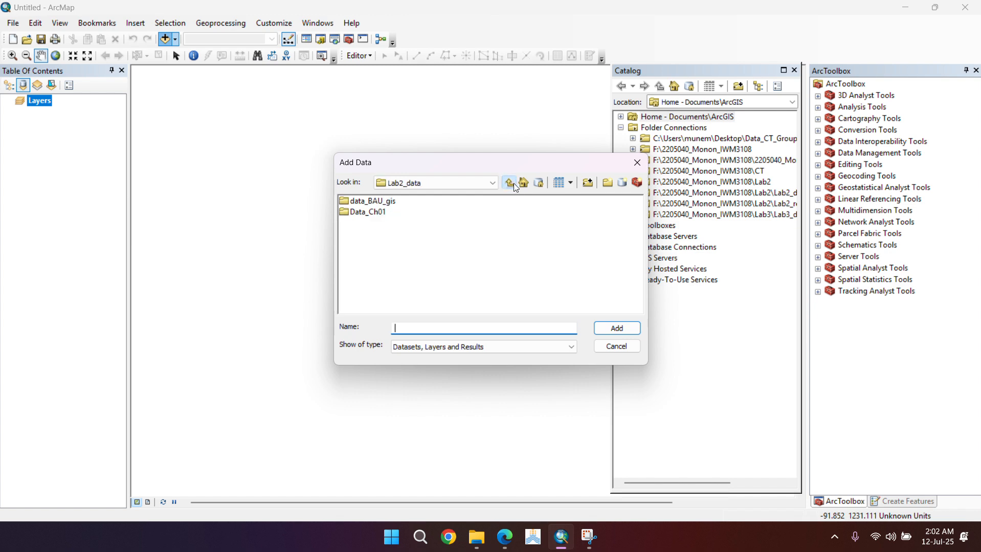
click(509, 183)
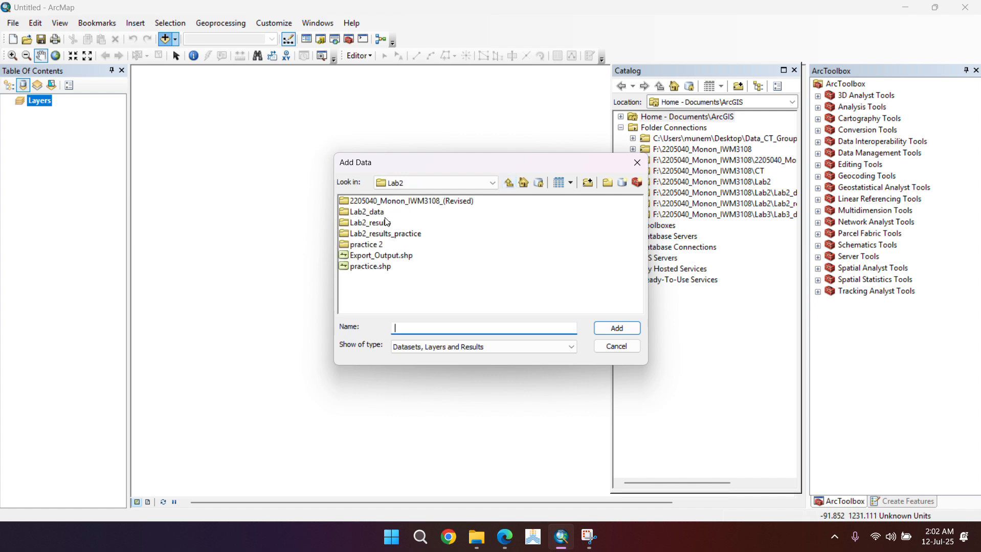
click(509, 183)
double_click(359, 234)
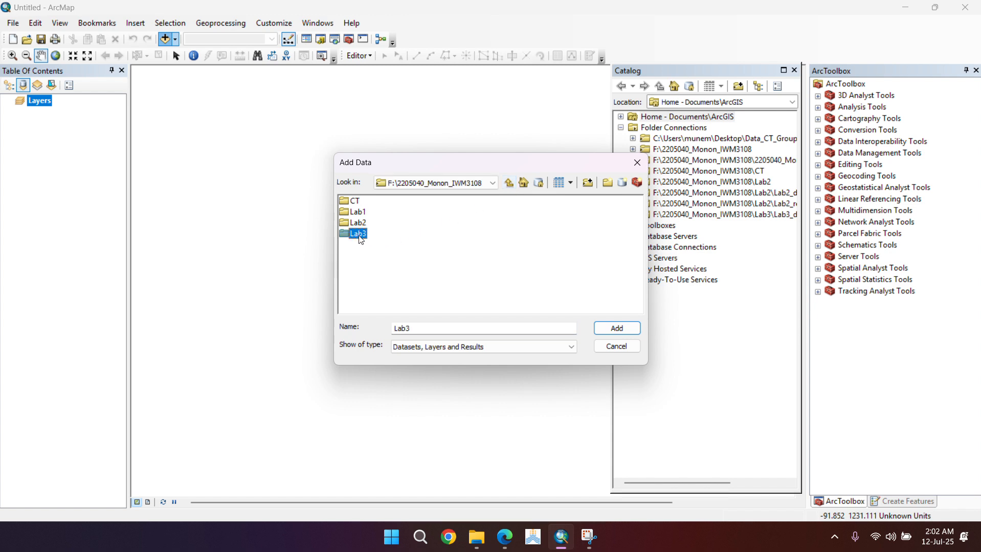
double_click(358, 202)
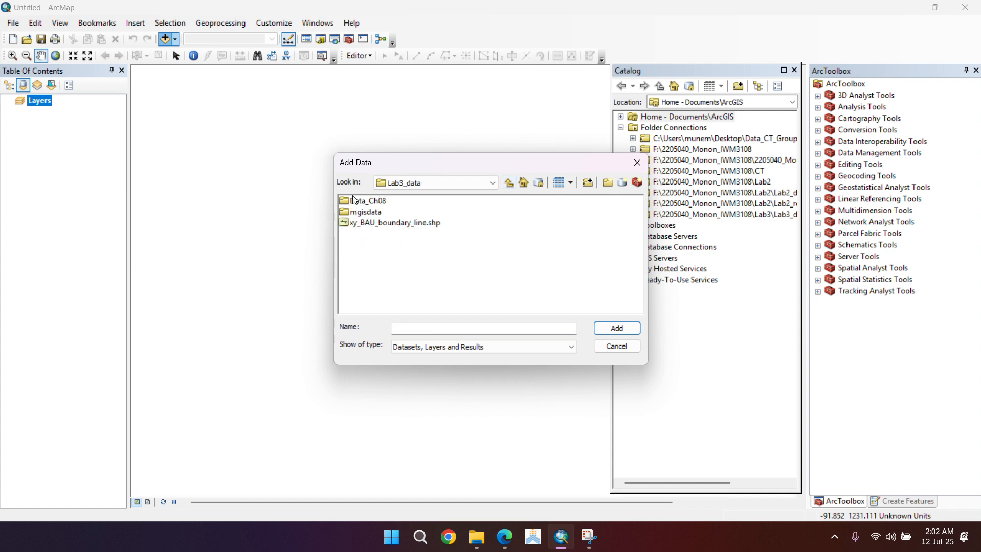
click(382, 225)
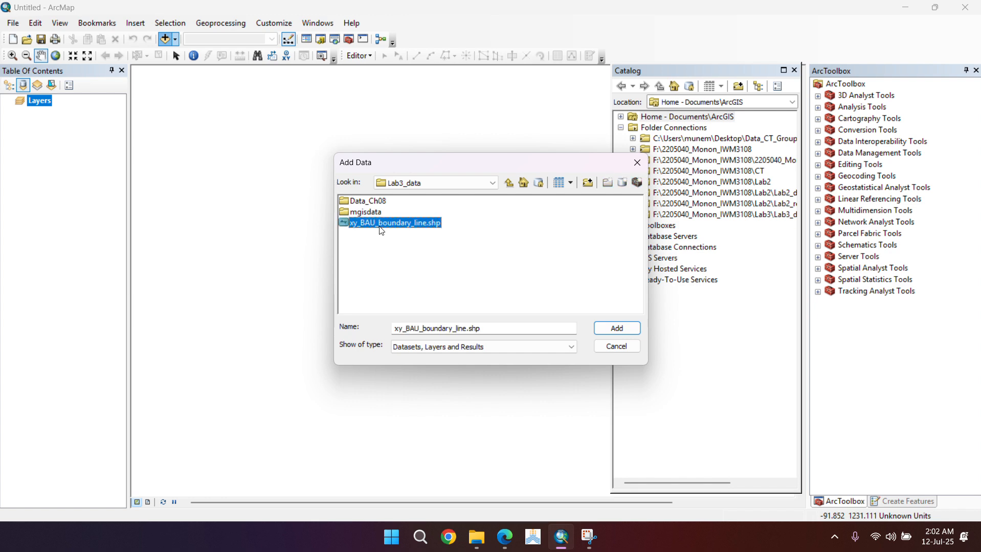
click(616, 328)
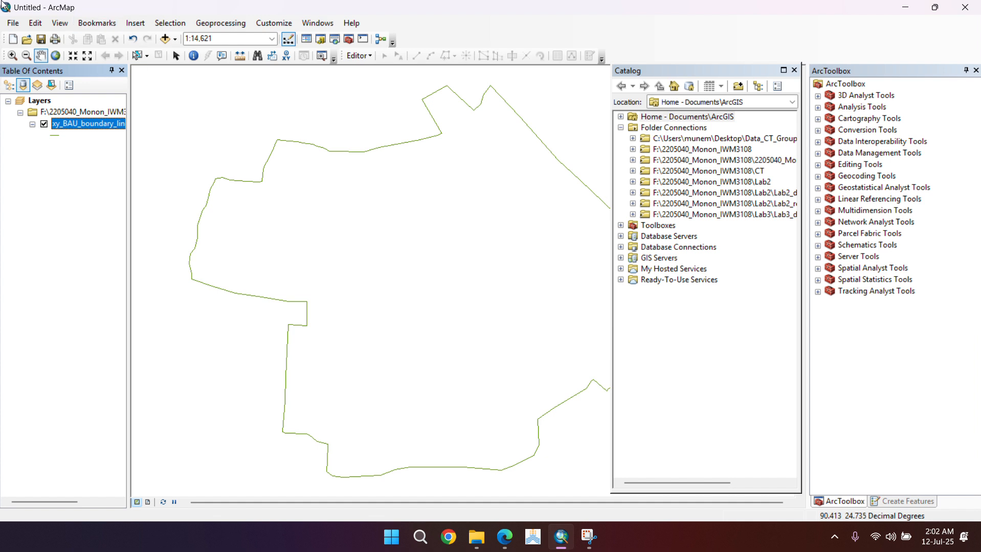
Close the Catalog window and open the Feature To Polygon tool from the Features toolset of Data Management Tools.
click(794, 71)
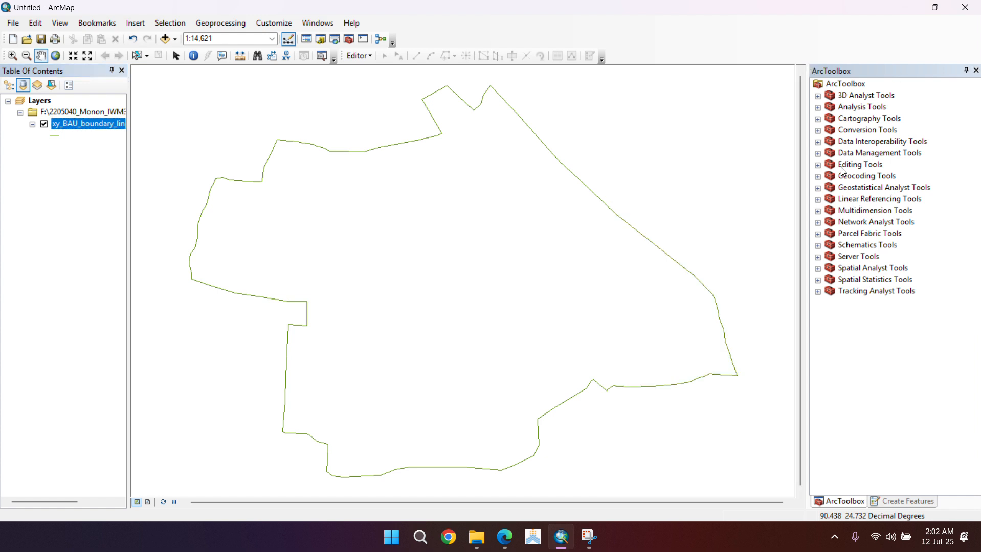
click(817, 154)
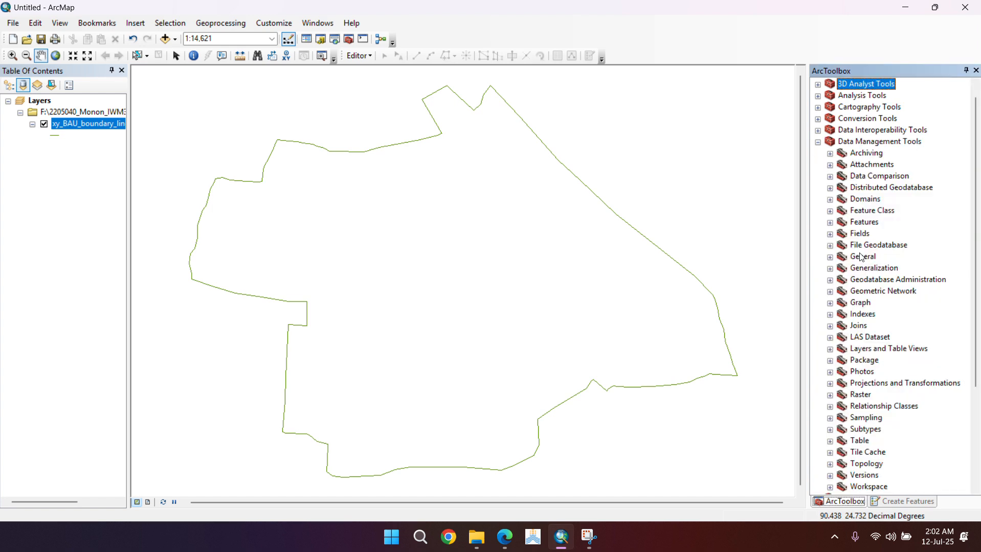
scroll(850, 321, down, 2)
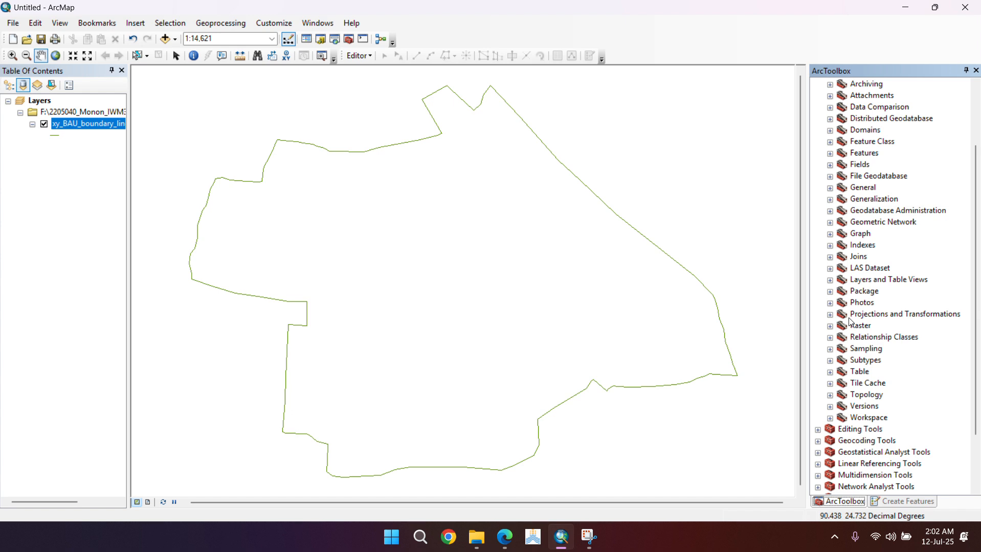
scroll(863, 172, up, 2)
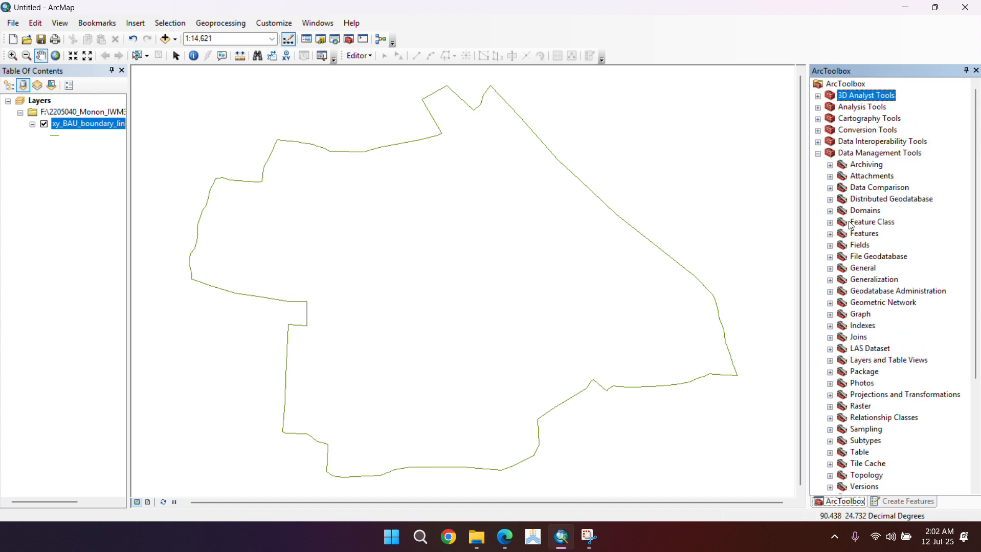
click(830, 233)
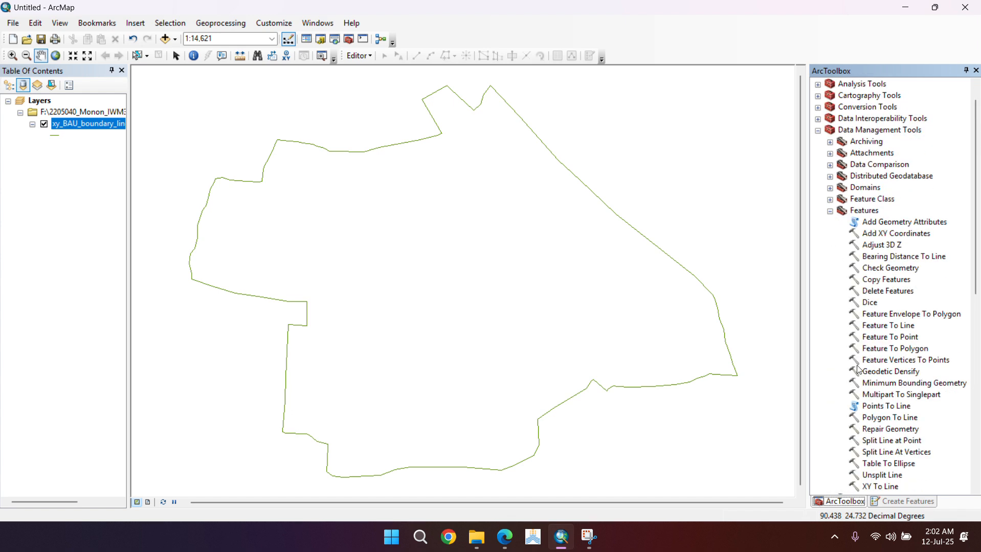
click(859, 349)
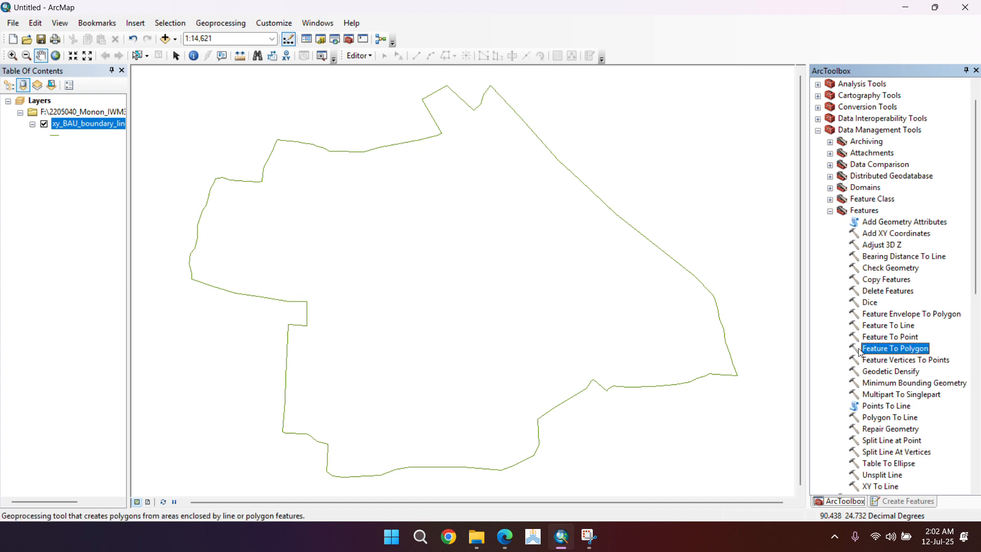
double_click(861, 349)
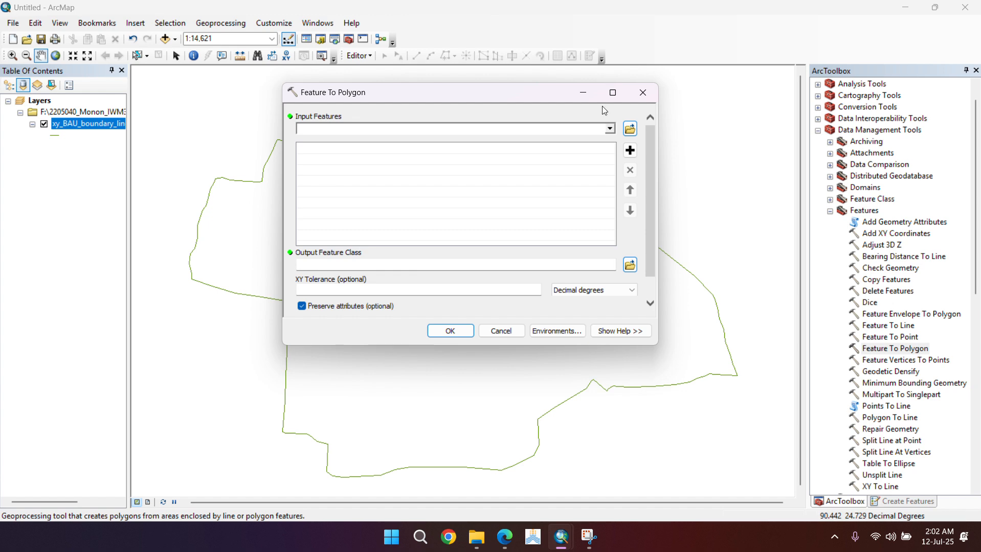
Set xy_BAU_boundary_line.shp from Lab3_data as the input feature for the polygon conversion.
click(632, 130)
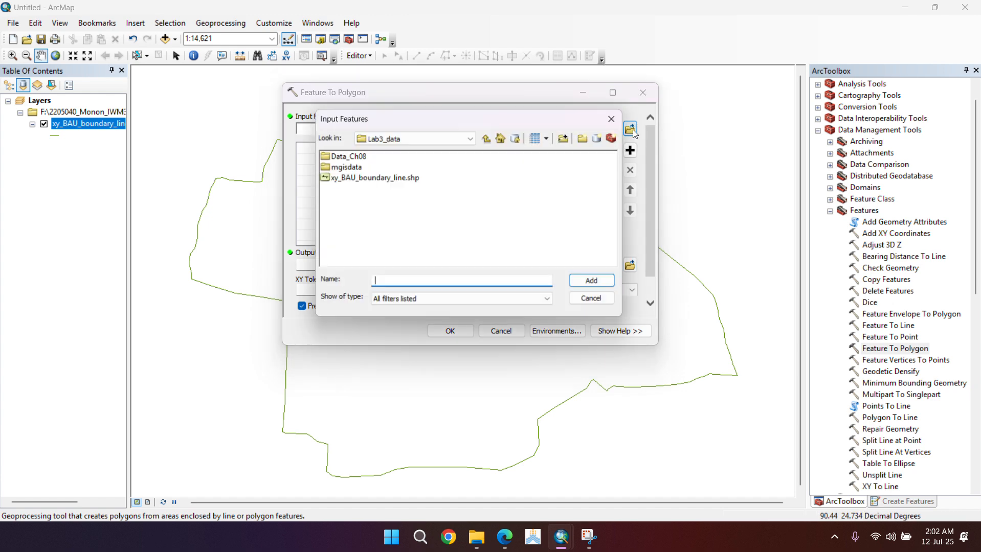
click(393, 179)
click(581, 279)
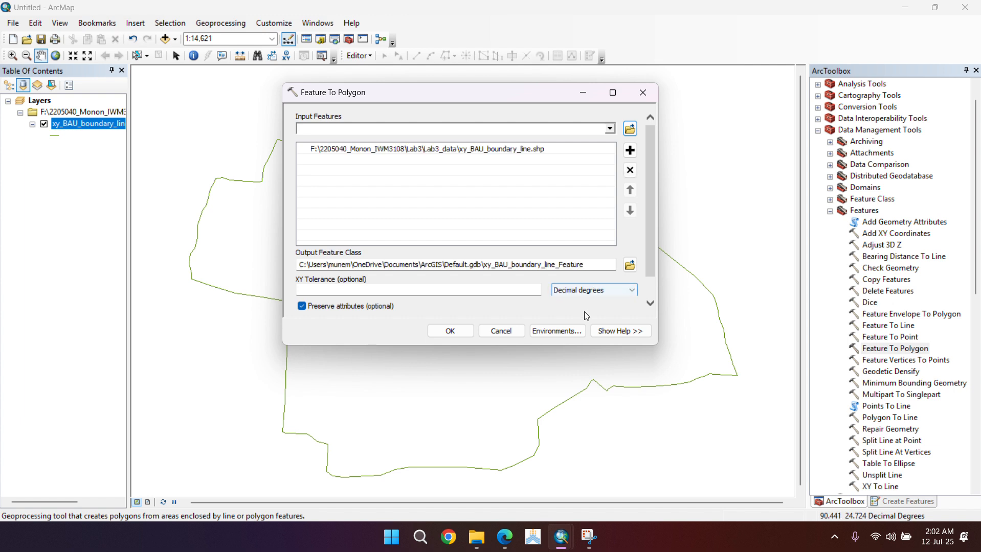
Switch to File Explorer and create a folder named Lab3_result inside the Lab3 folder.
mouse_move(589, 537)
mouse_move(646, 487)
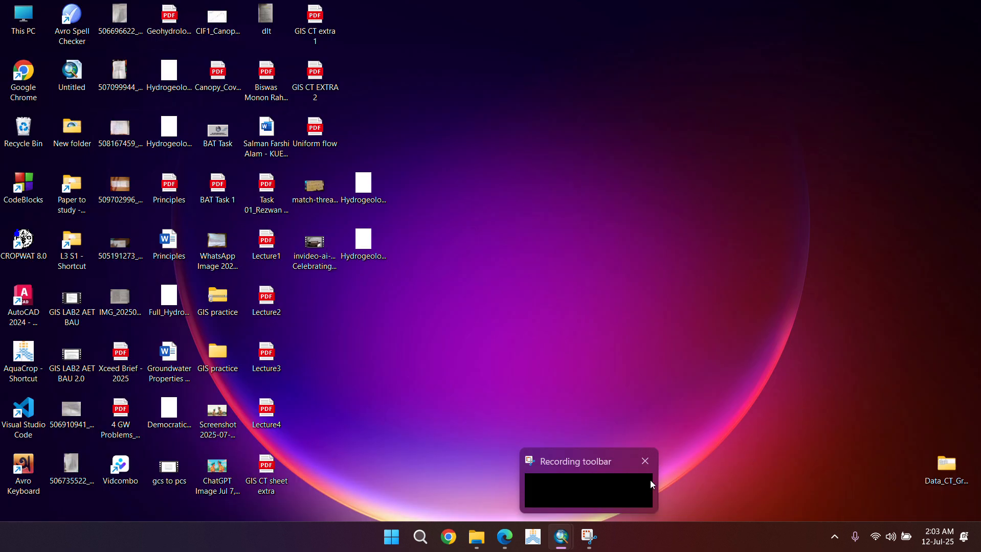
key(alt+Tab)
key(alt+Tab)
key(alt+Tab)
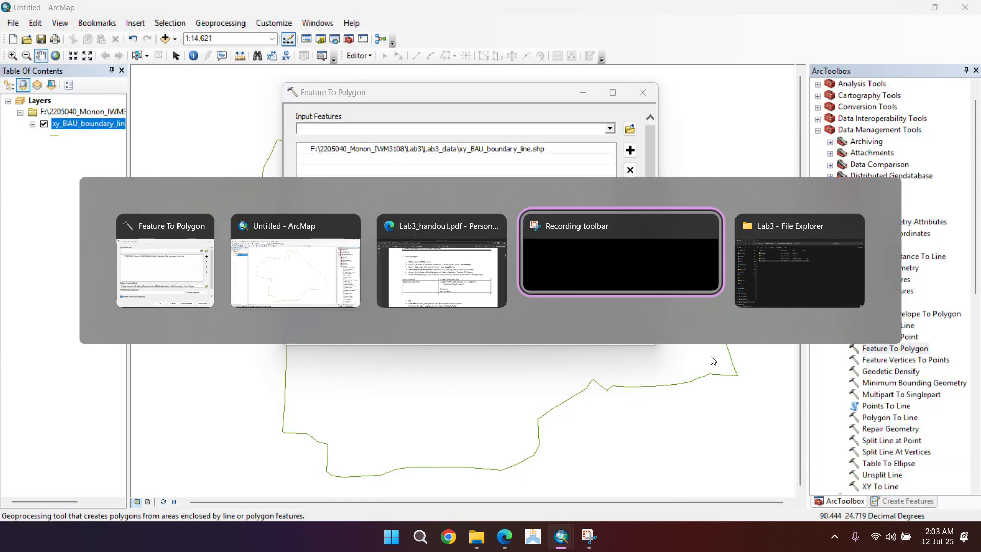
key(alt+Tab)
right_click(247, 241)
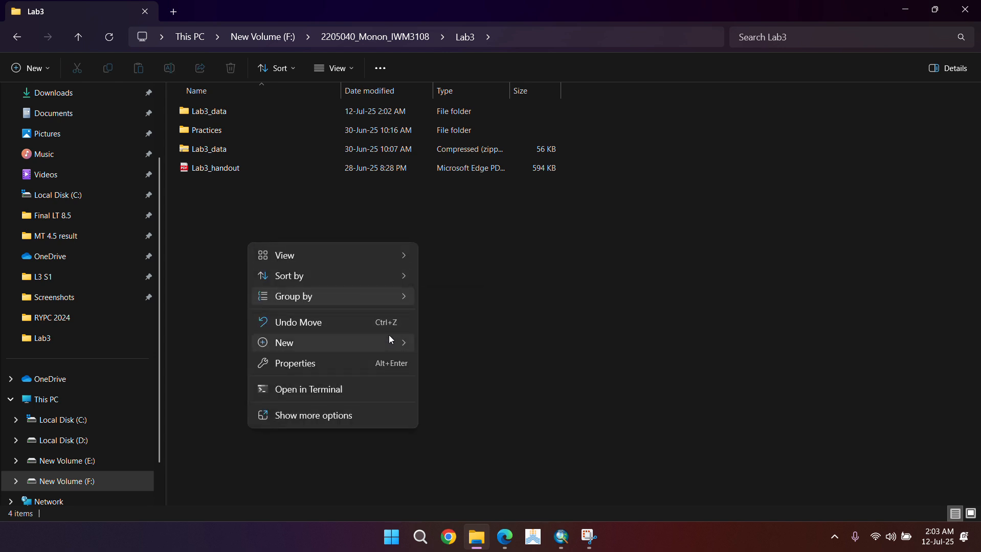
mouse_move(389, 340)
click(466, 116)
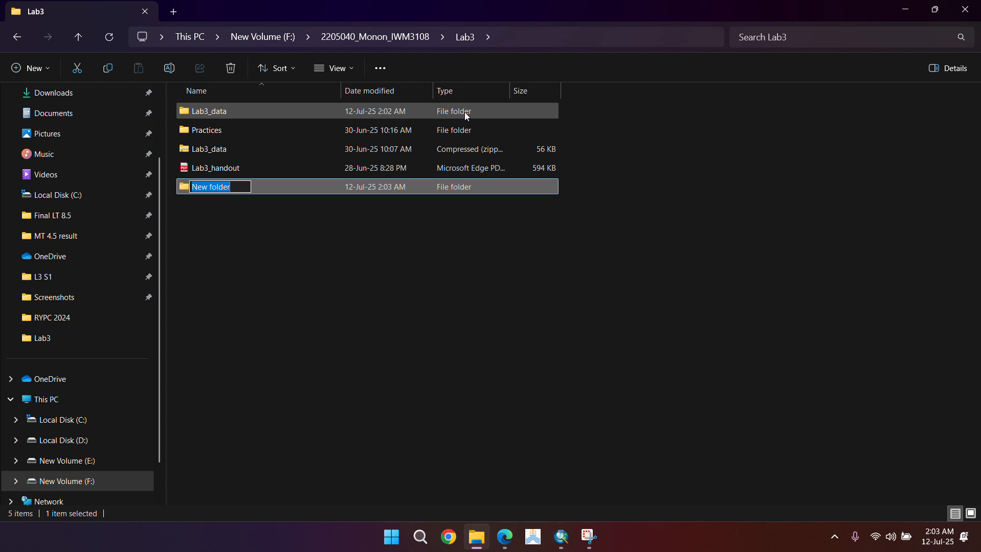
key(BackSpace)
text(L)
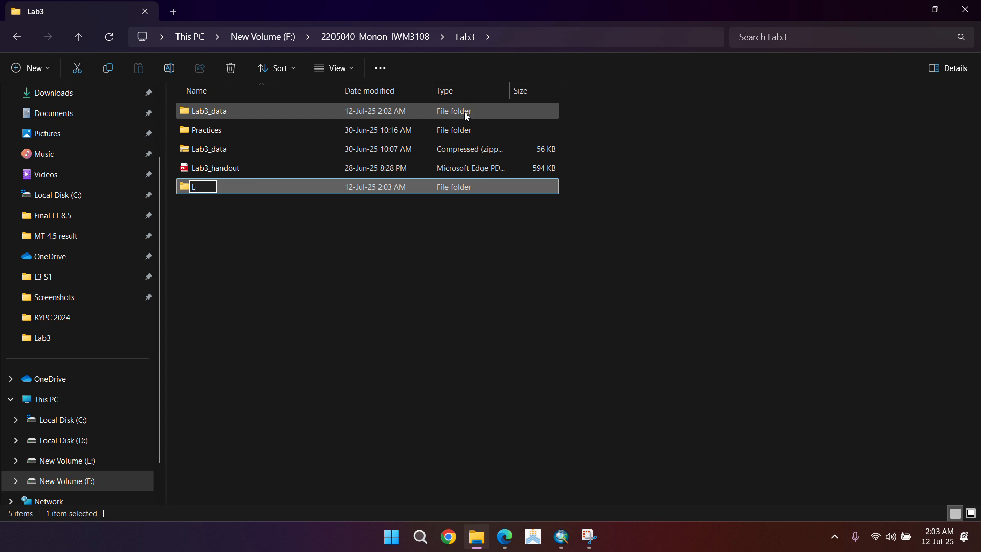
text(ab3_result)
key(Return)
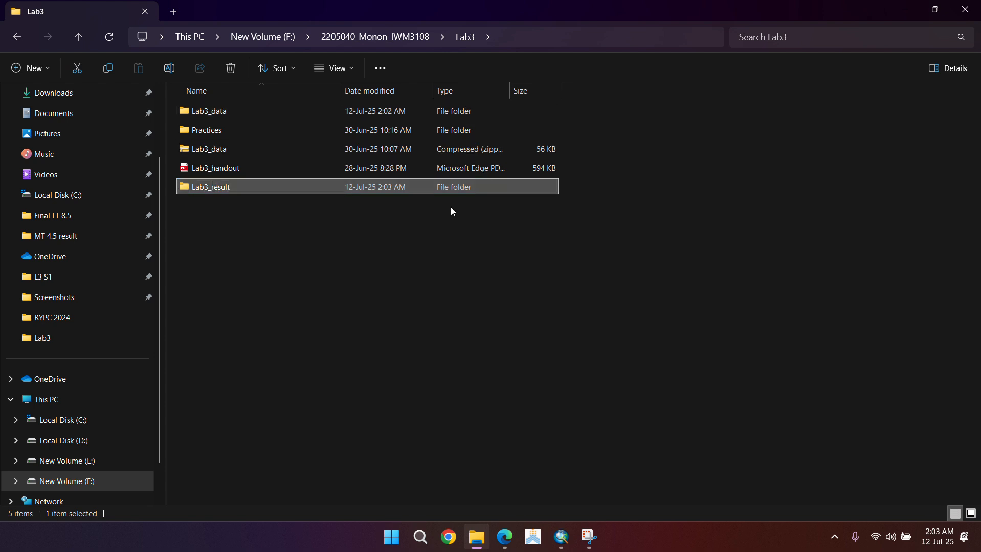
Switch back to ArcMap and browse the folder connections for the location of the output feature class.
key(alt+Tab)
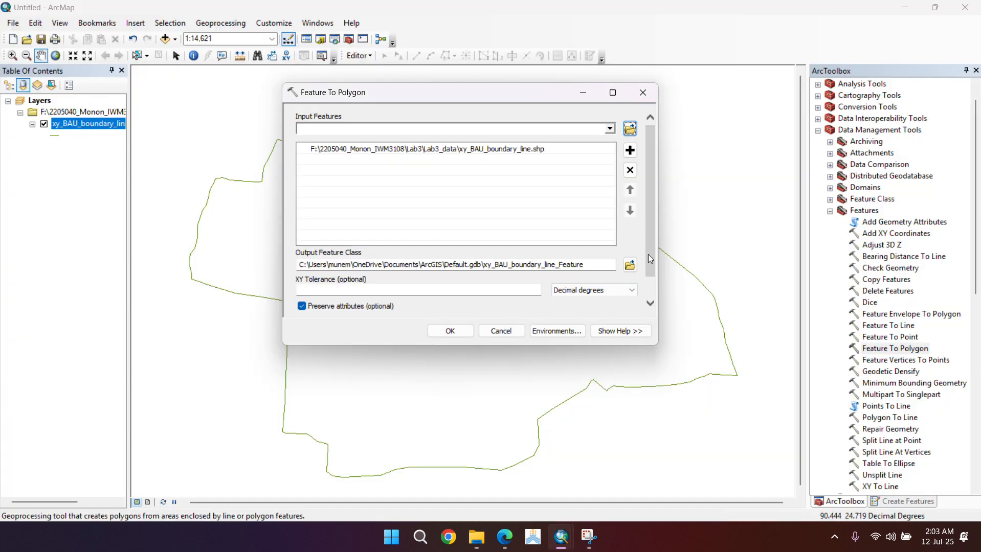
click(629, 264)
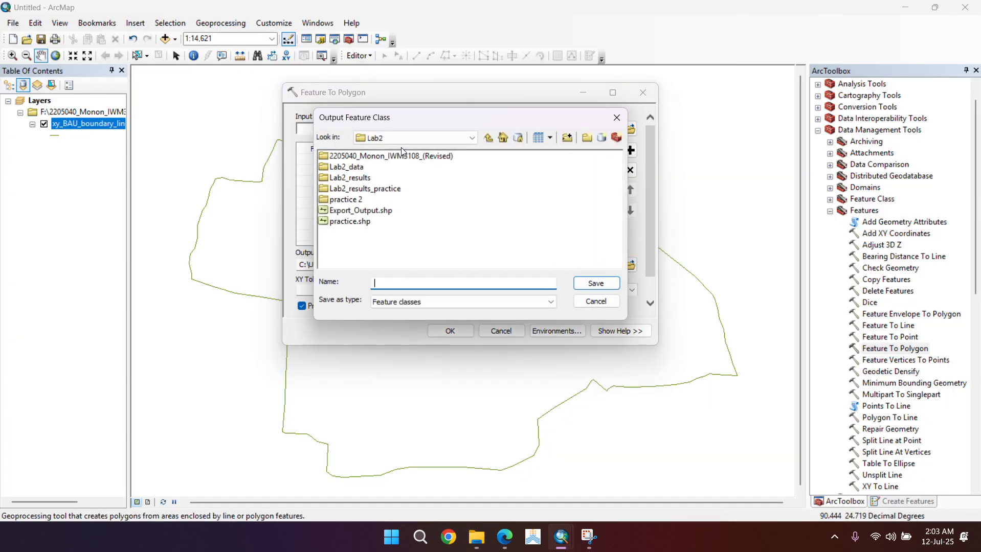
click(488, 138)
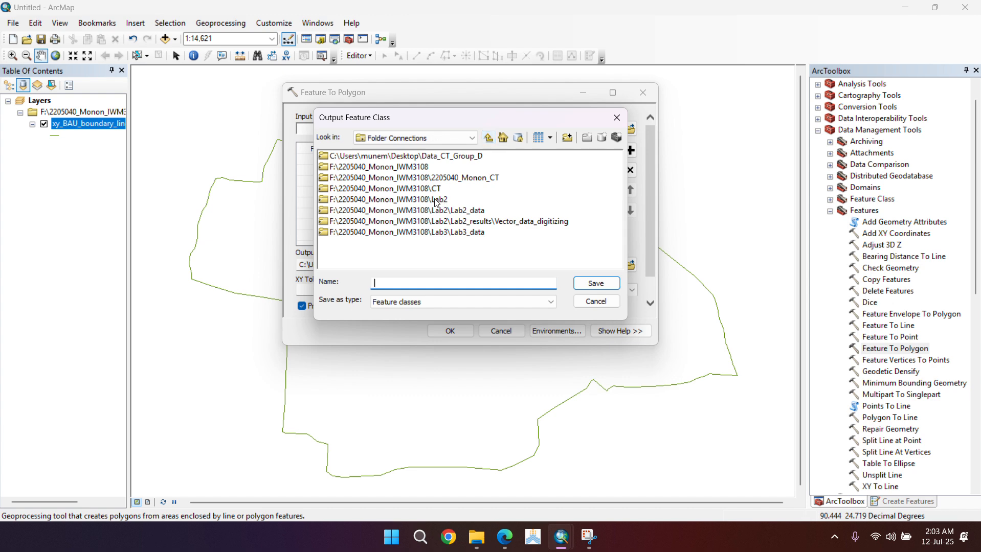
click(471, 233)
double_click(471, 233)
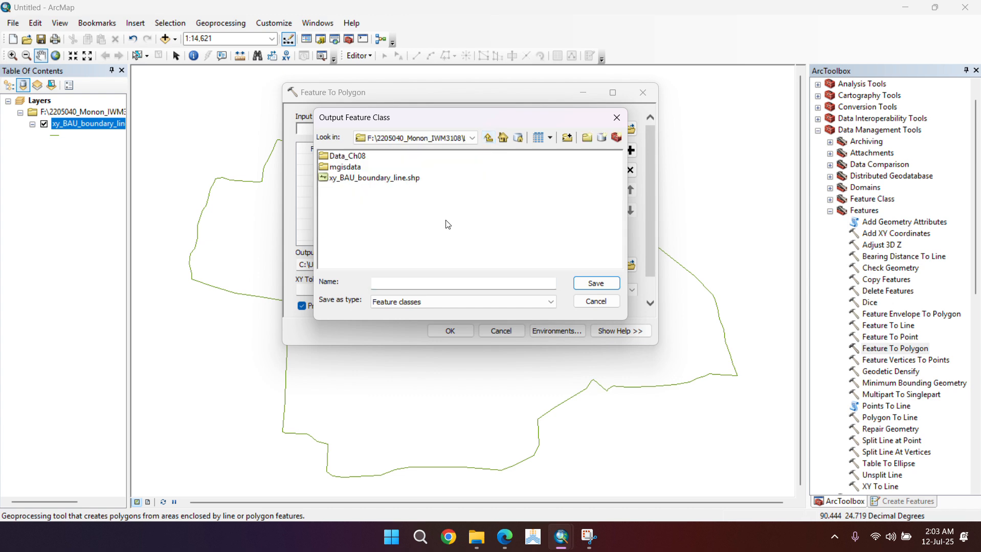
click(487, 138)
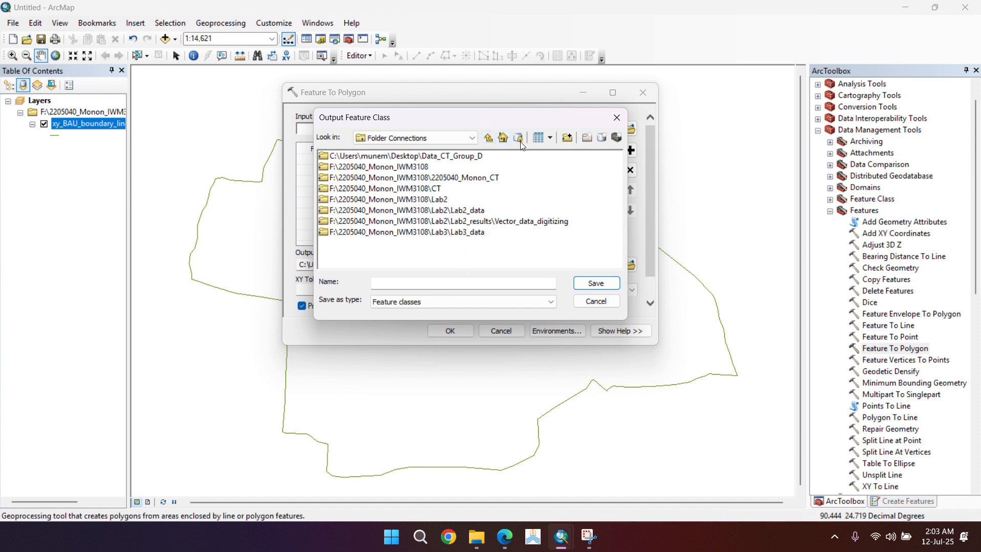
Add a folder connection to the Lab3 course folder on New Volume (F:) for the output location.
click(567, 138)
scroll(441, 303, down, 3)
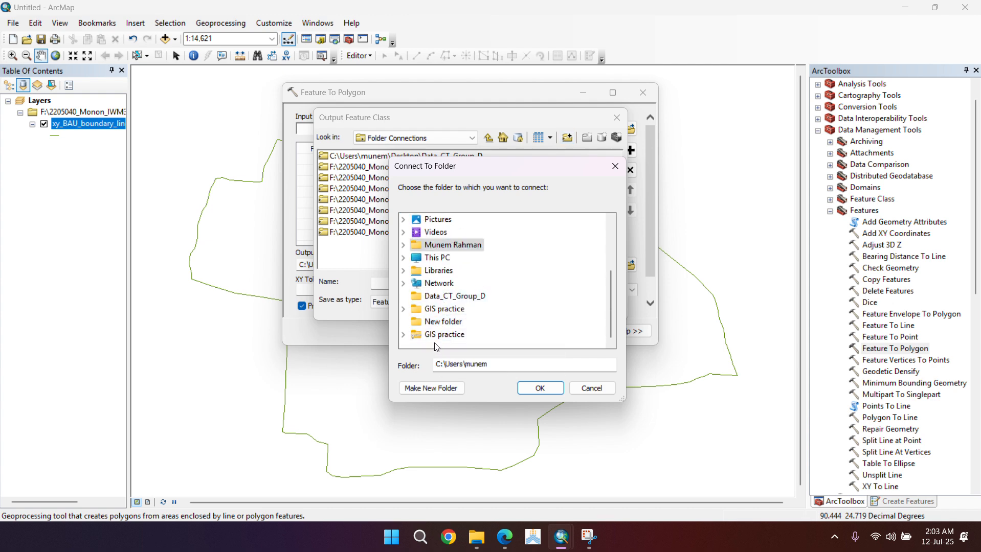
double_click(436, 257)
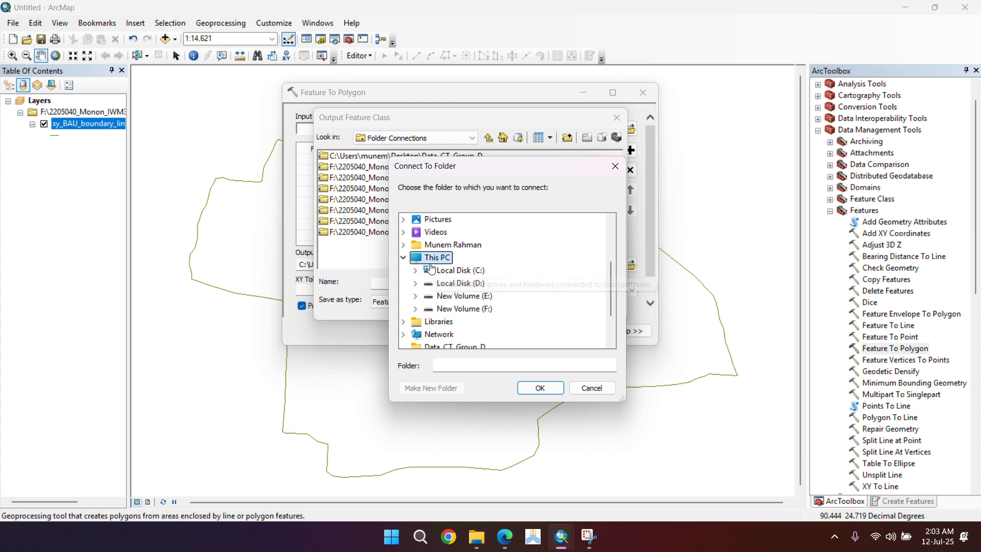
double_click(455, 308)
double_click(446, 239)
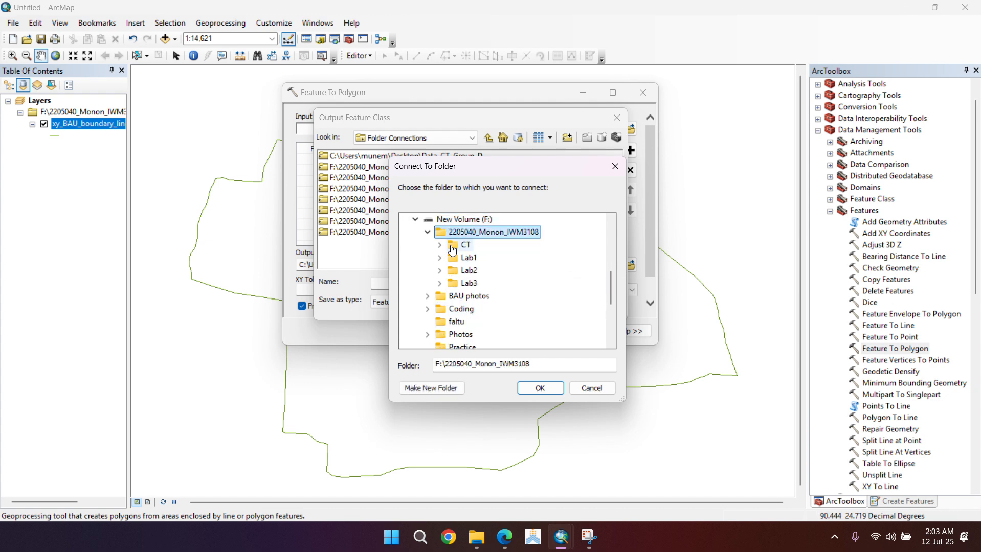
double_click(463, 284)
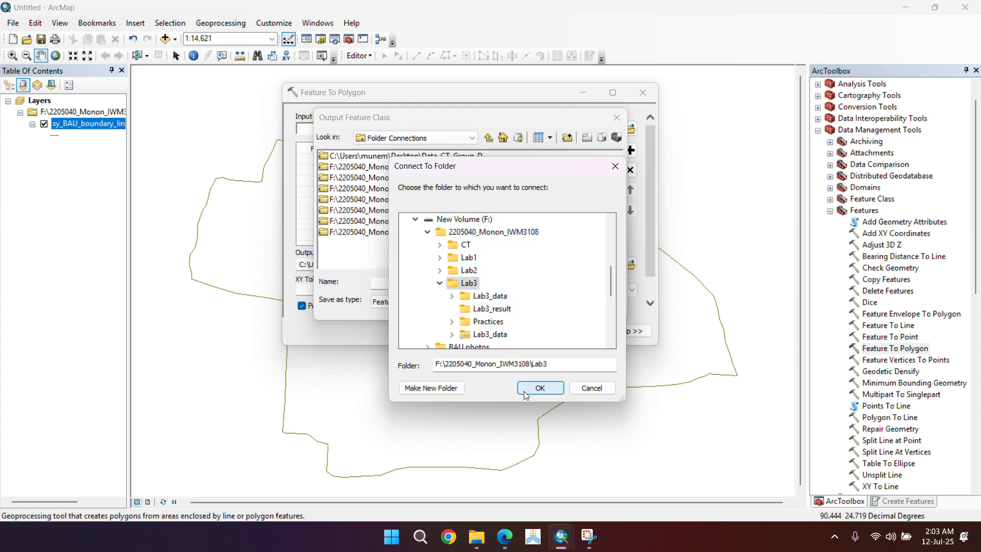
click(552, 387)
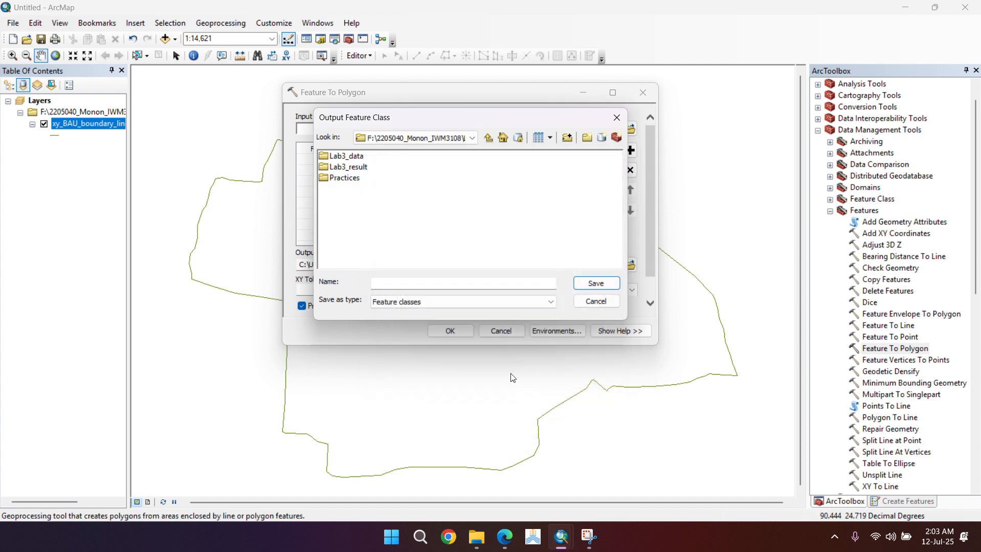
Name the output feature class BAU_Polygon in the Lab3 folder and run the Feature To Polygon conversion.
click(349, 167)
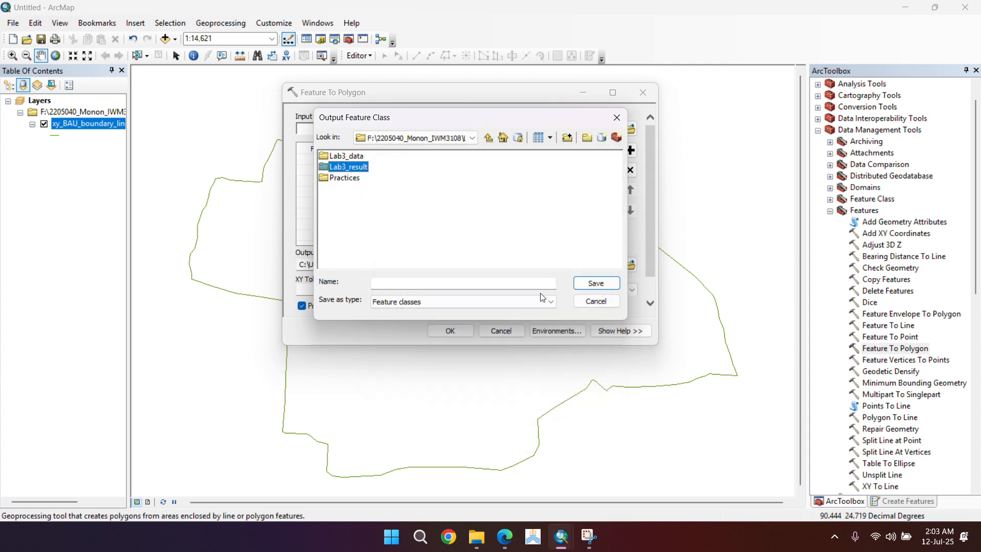
click(482, 283)
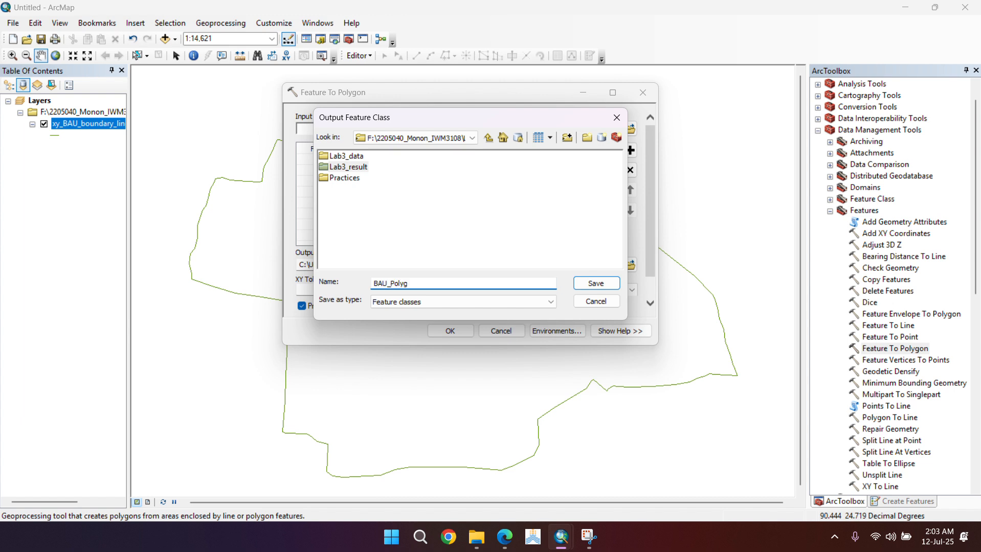
click(538, 302)
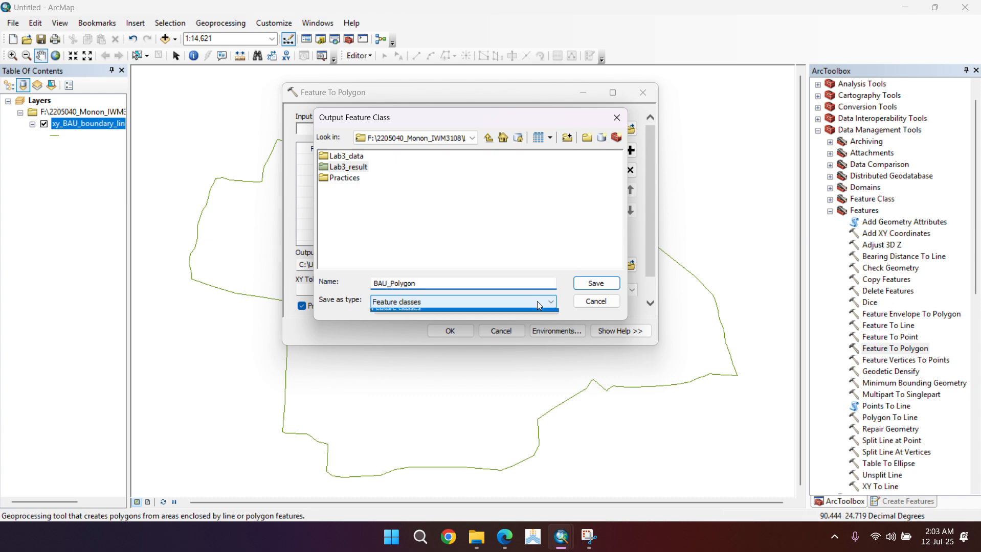
click(537, 302)
click(587, 281)
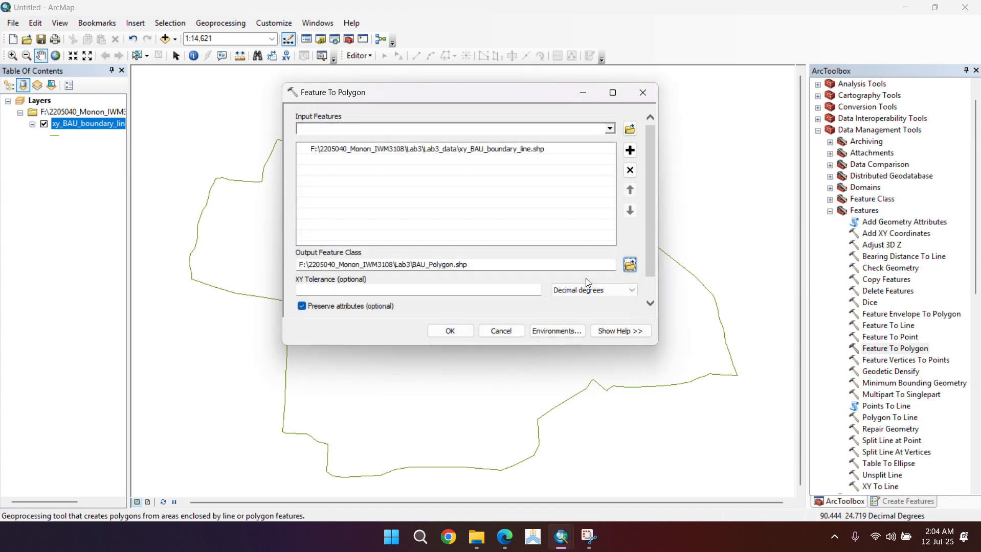
scroll(470, 283, down, 2)
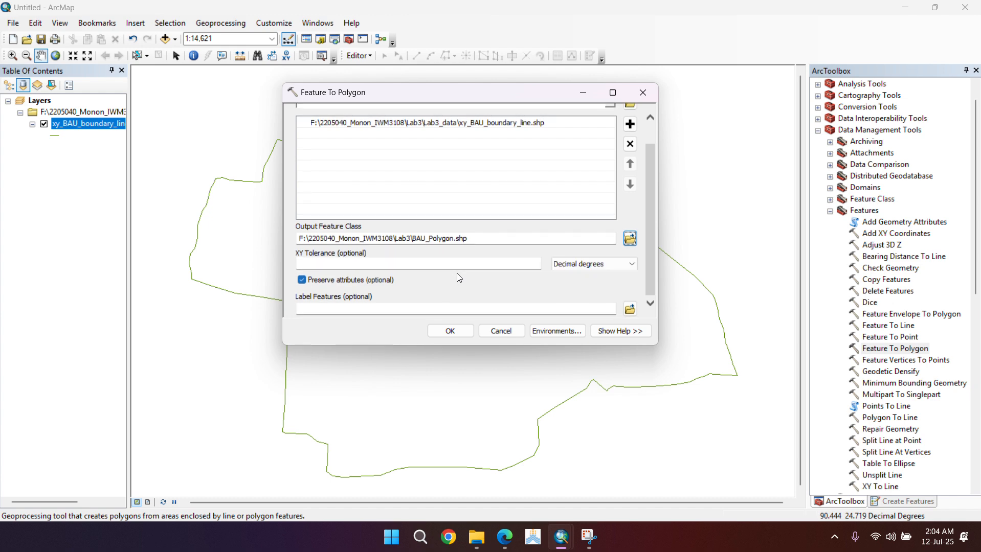
click(451, 330)
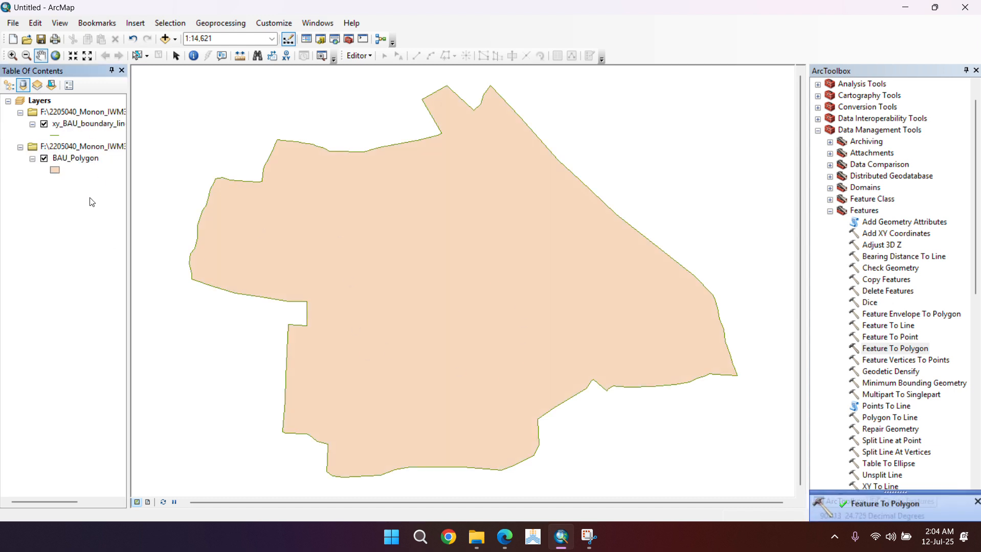
Inspect the attribute table of the new BAU_Polygon layer and close it.
click(77, 158)
right_click(81, 160)
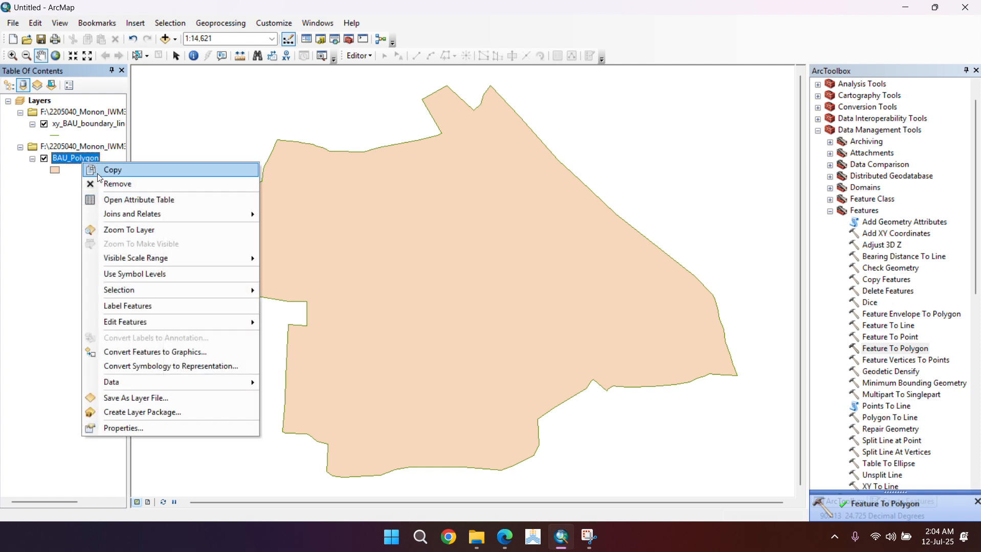
click(127, 202)
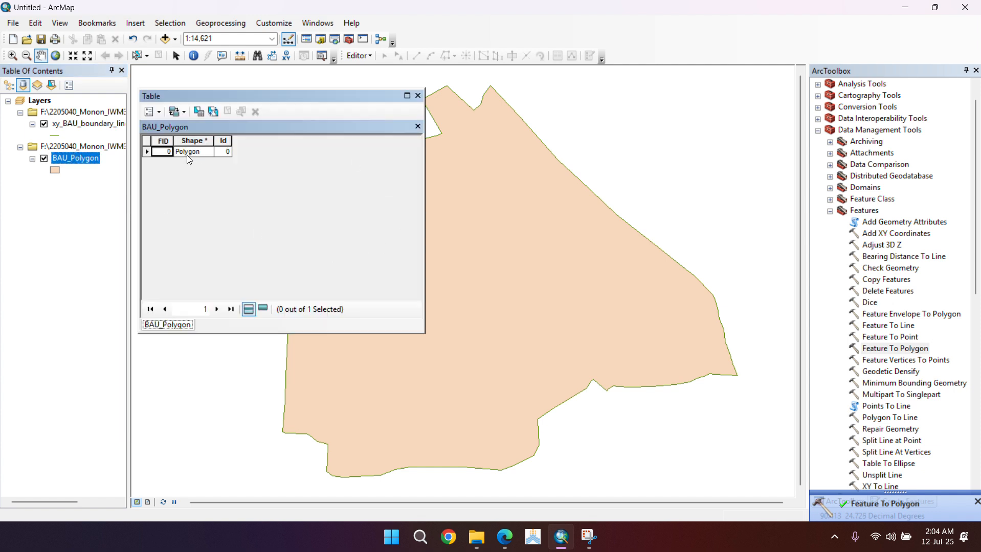
click(417, 95)
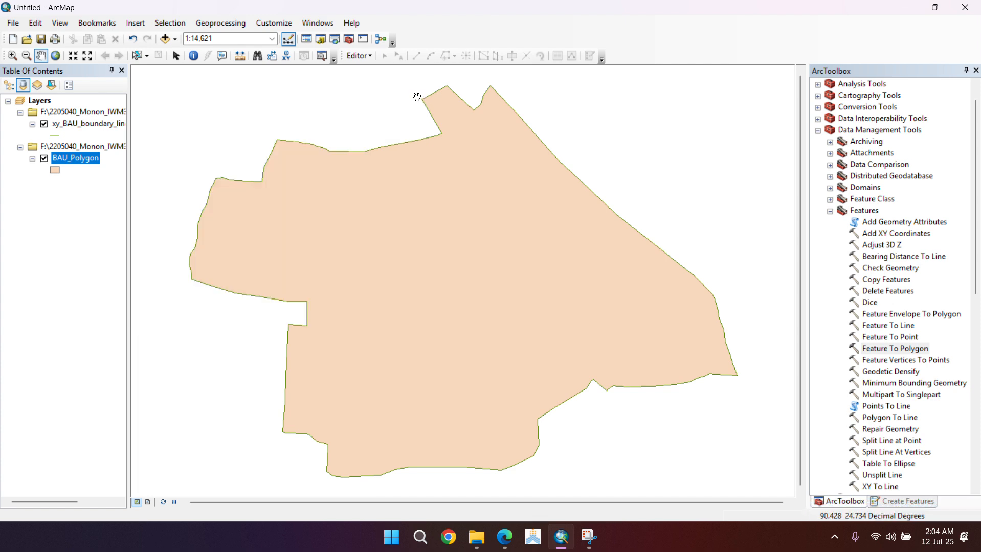
Look through the records in the xy_BAU_boundary_line attribute table and close it.
click(90, 123)
right_click(91, 122)
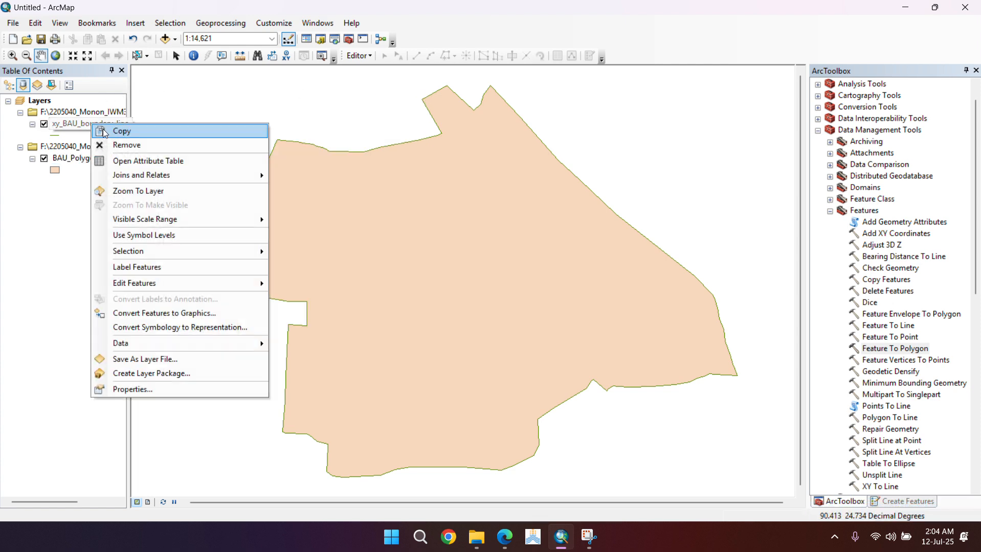
click(135, 162)
scroll(201, 211, down, 20)
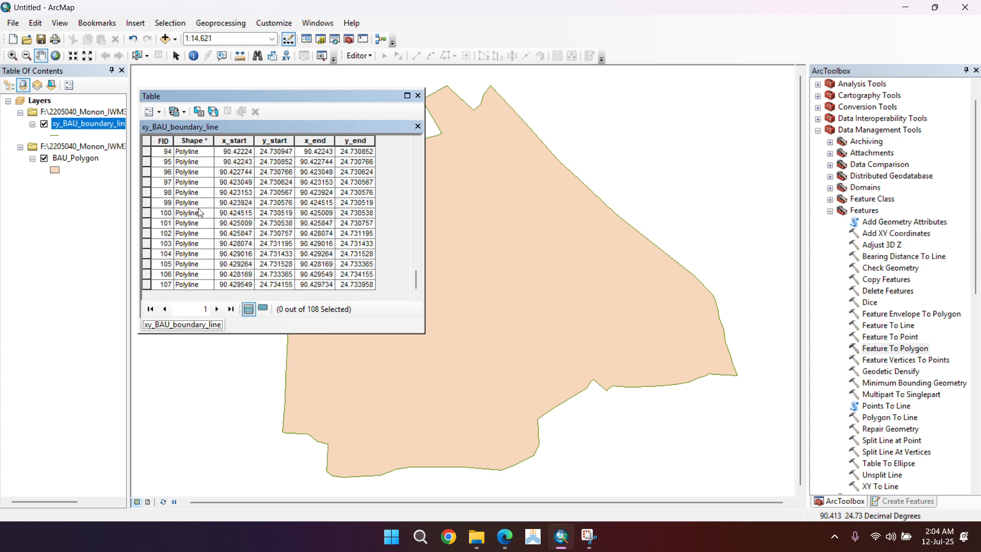
click(418, 96)
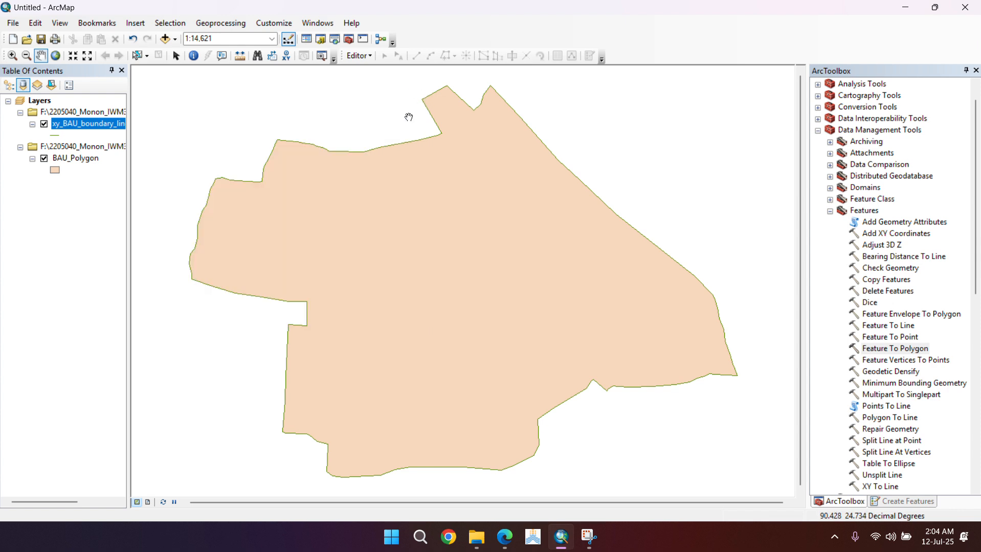
Toggle the visibility of the xy_BAU_boundary_line and BAU_Polygon layers to compare them, leaving both on.
click(43, 125)
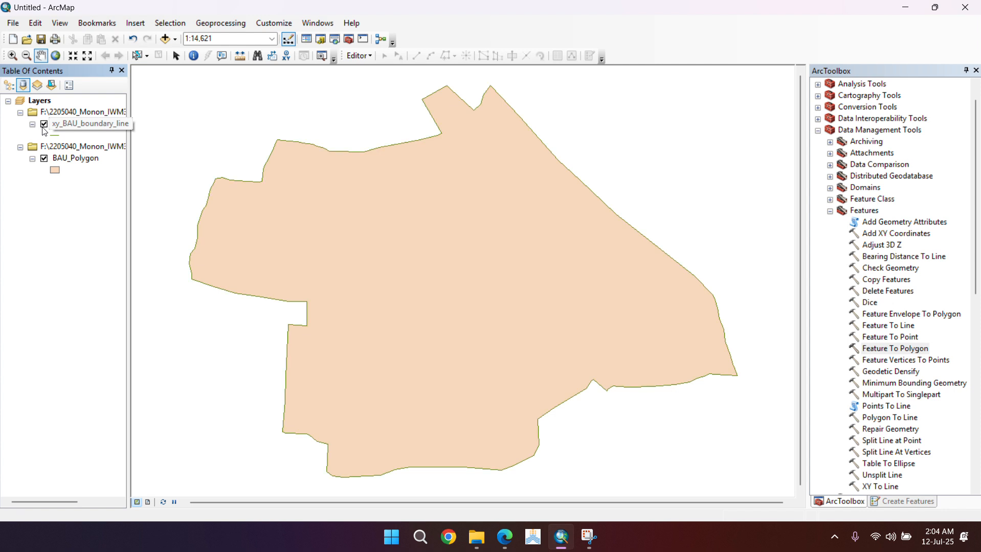
click(44, 160)
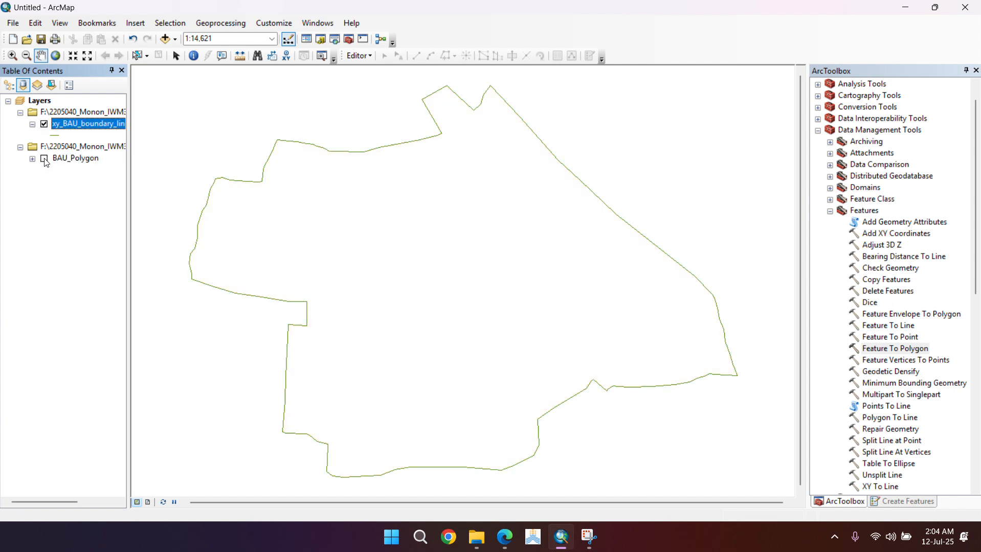
click(44, 123)
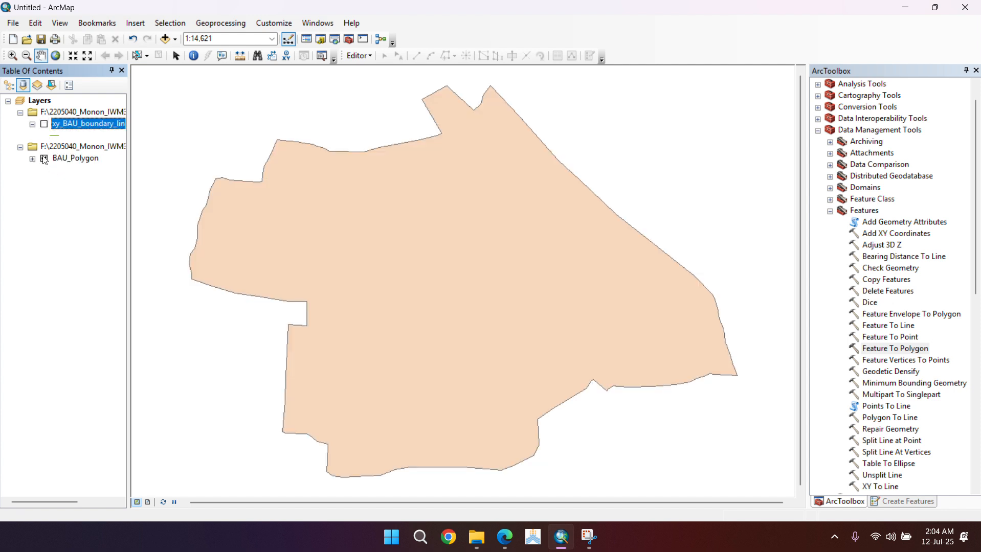
click(44, 124)
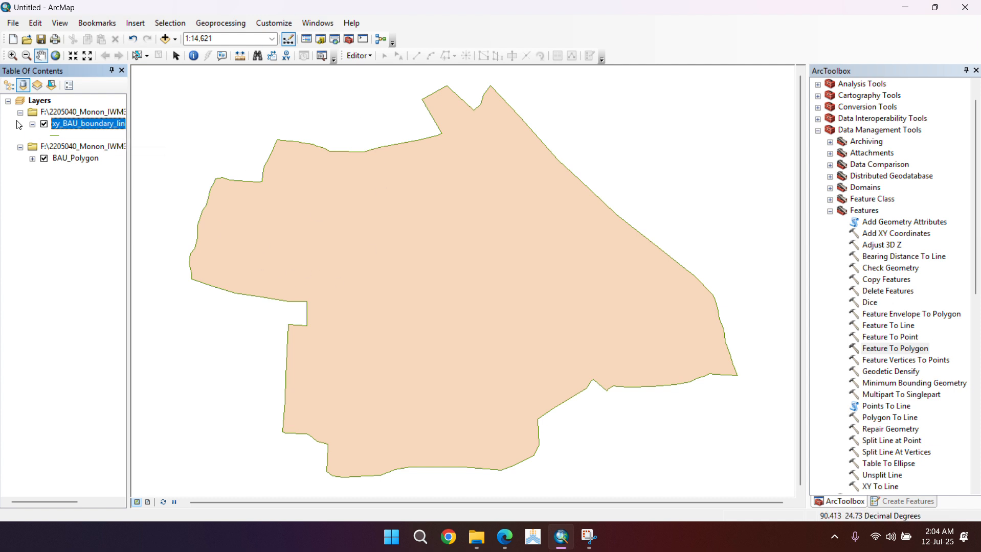
Check the shape type in the BAU_Polygon attribute table once more and close the table.
right_click(67, 157)
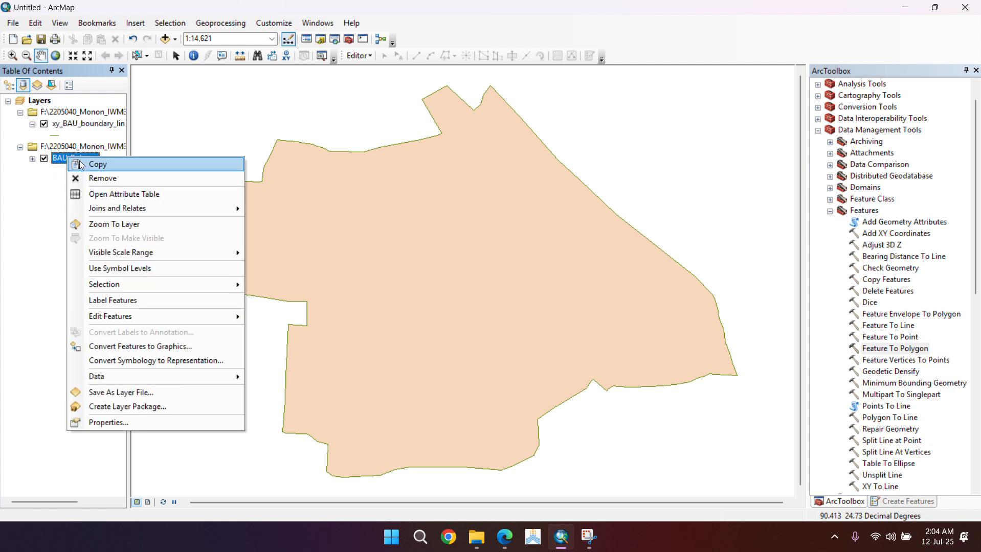
click(97, 195)
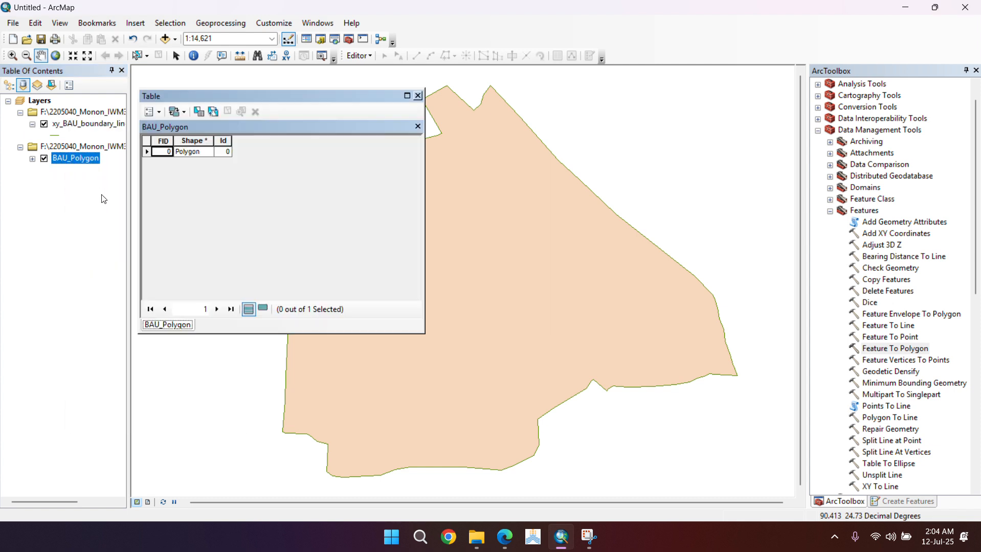
click(418, 96)
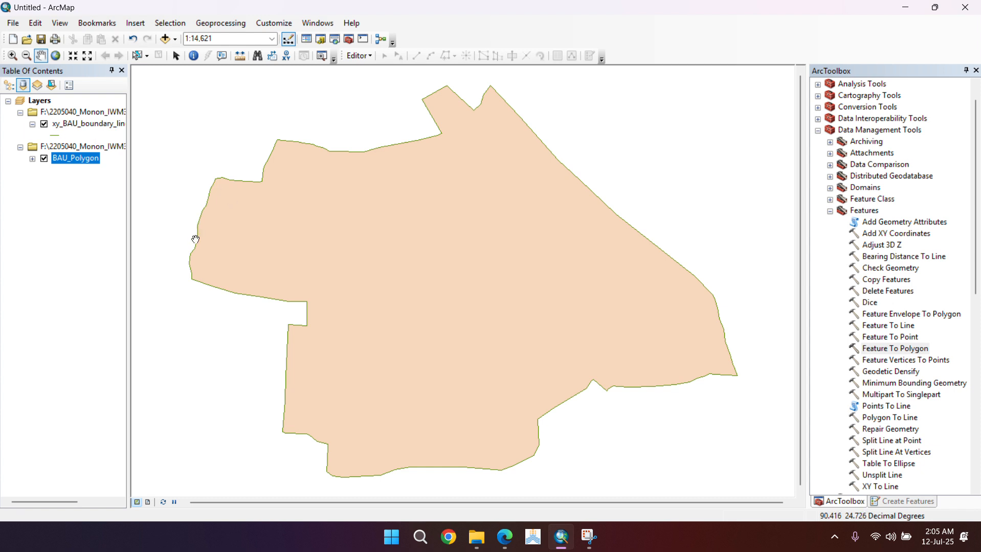
right_click(78, 164)
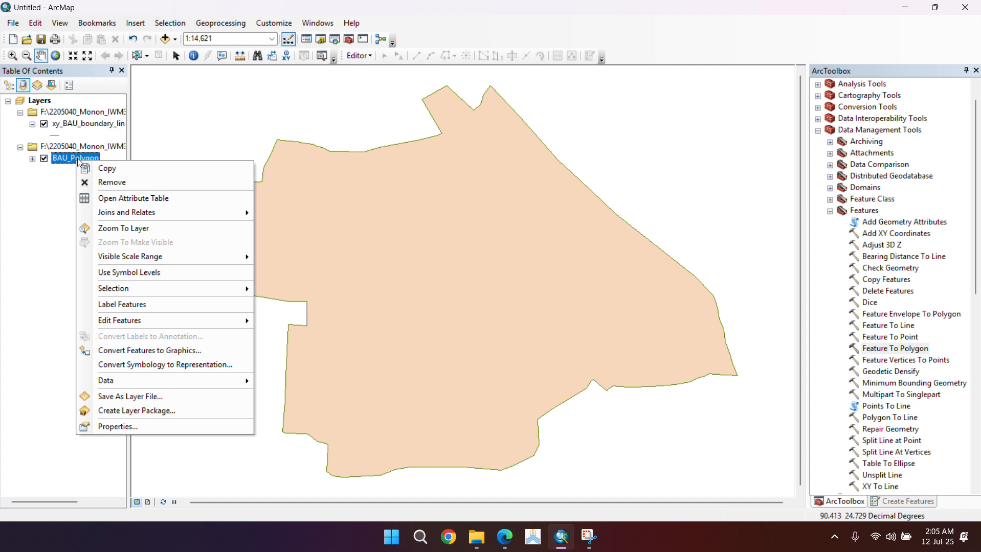
click(427, 23)
Start a new field in the BAU_Polygon attribute table, naming it area_ac with type Double.
right_click(70, 160)
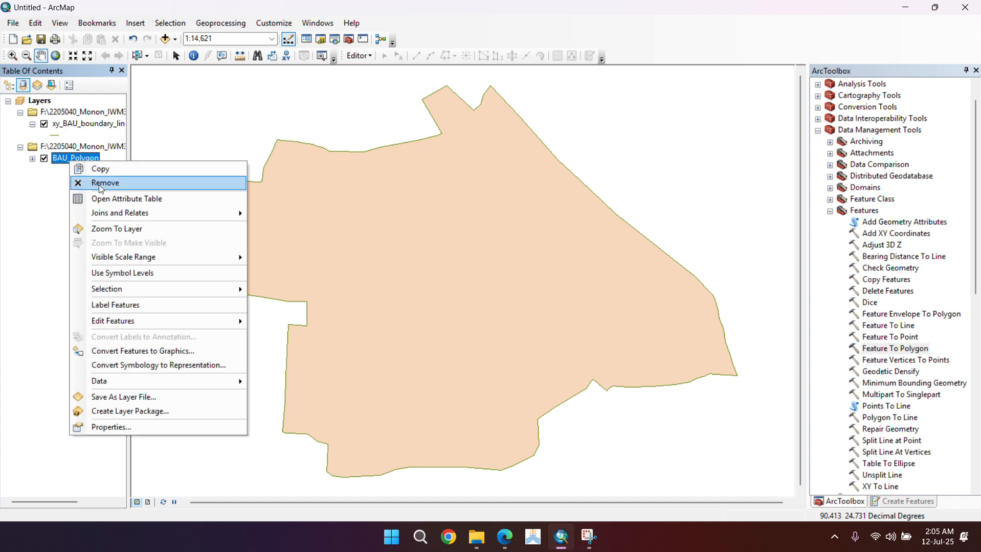
click(113, 199)
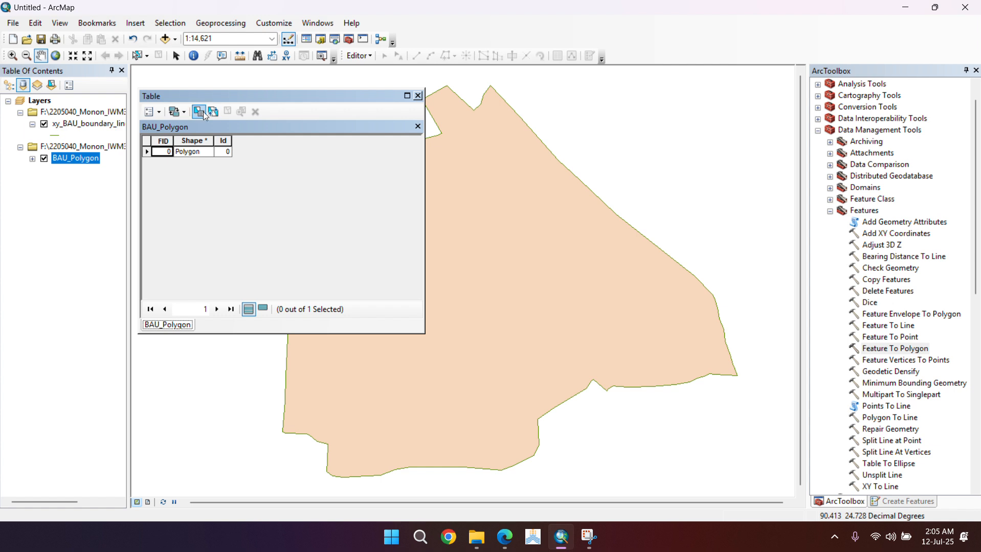
click(155, 115)
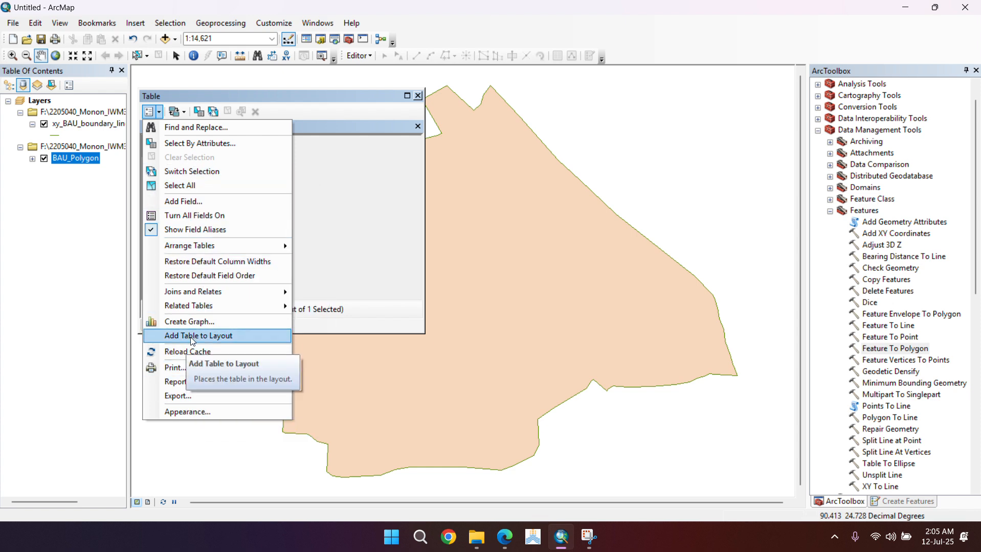
click(214, 202)
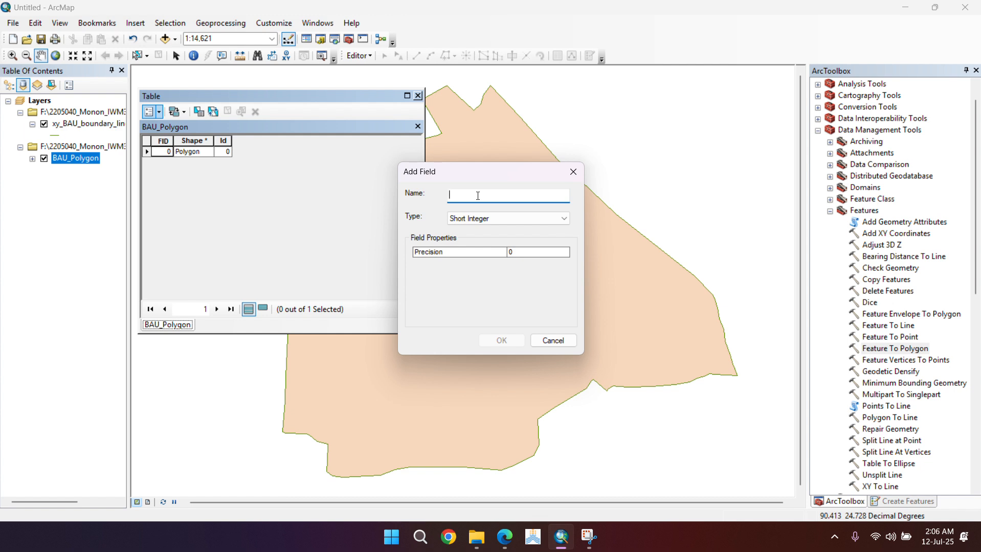
text(A)
key(BackSpace)
text(area_ac)
click(490, 219)
click(481, 255)
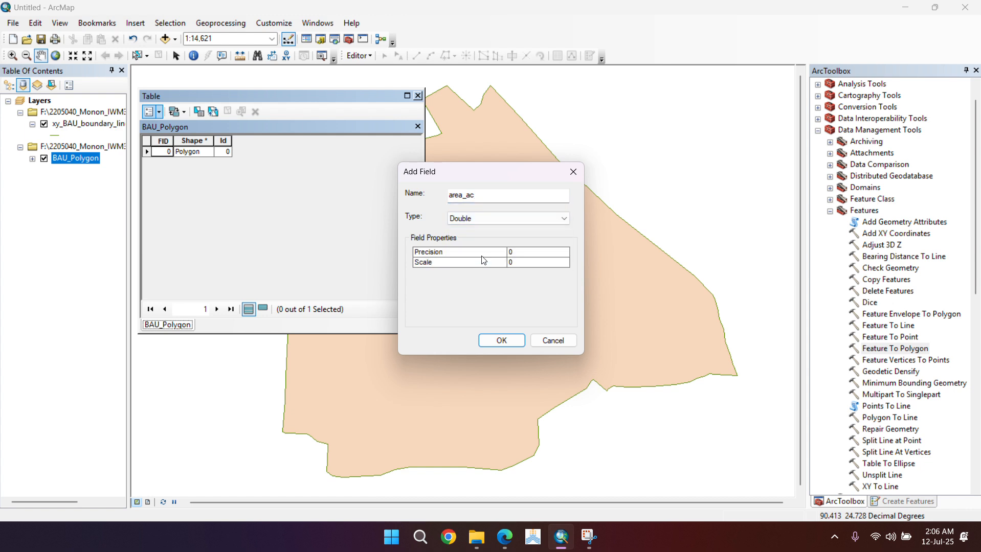
Set the area_ac field's precision to 100 and scale to 3, and create the field.
click(538, 251)
click(494, 251)
text(100)
click(531, 262)
text(3)
click(500, 341)
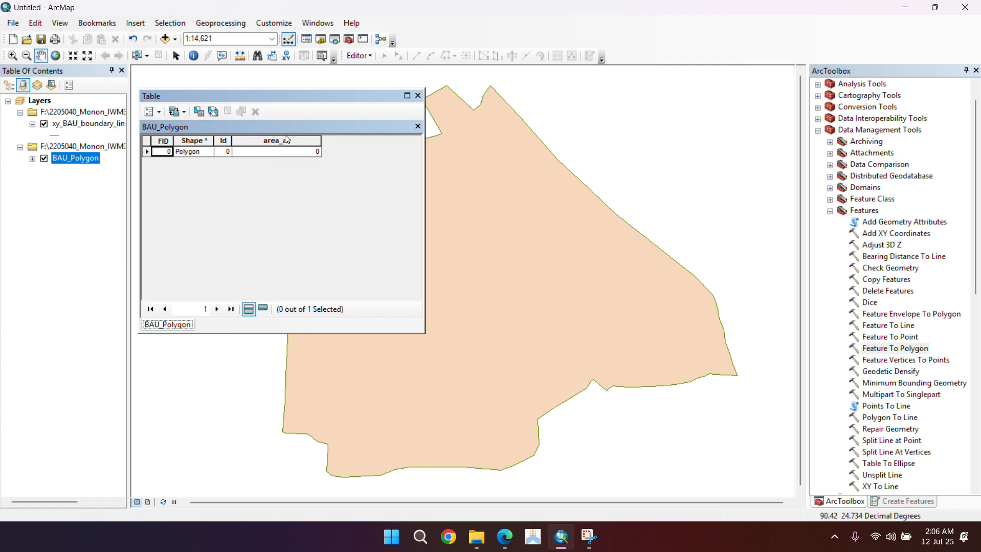
Review the Calculate Geometry options for the area_ac field without calculating, and close the BAU_Polygon attribute table.
click(424, 30)
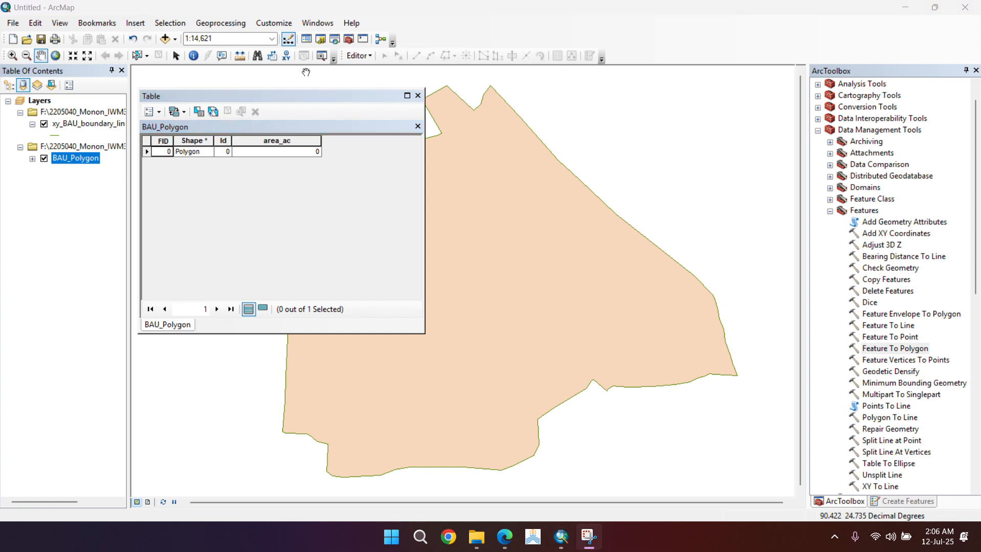
right_click(301, 150)
right_click(292, 143)
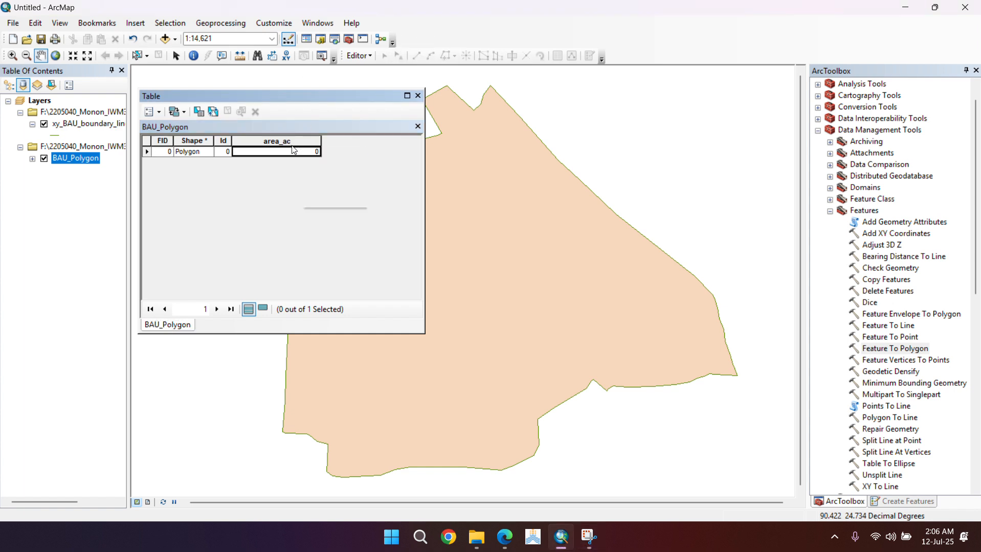
right_click(287, 143)
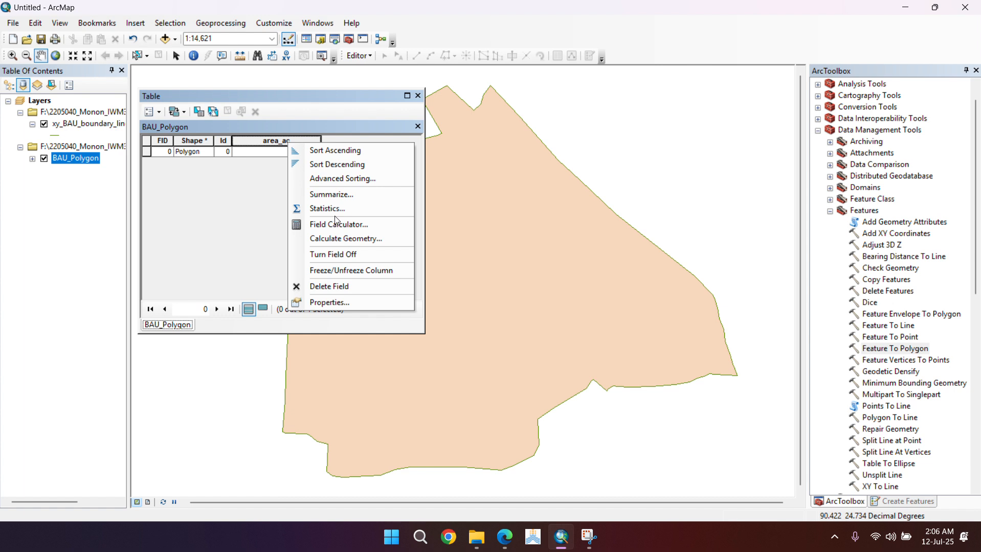
click(349, 239)
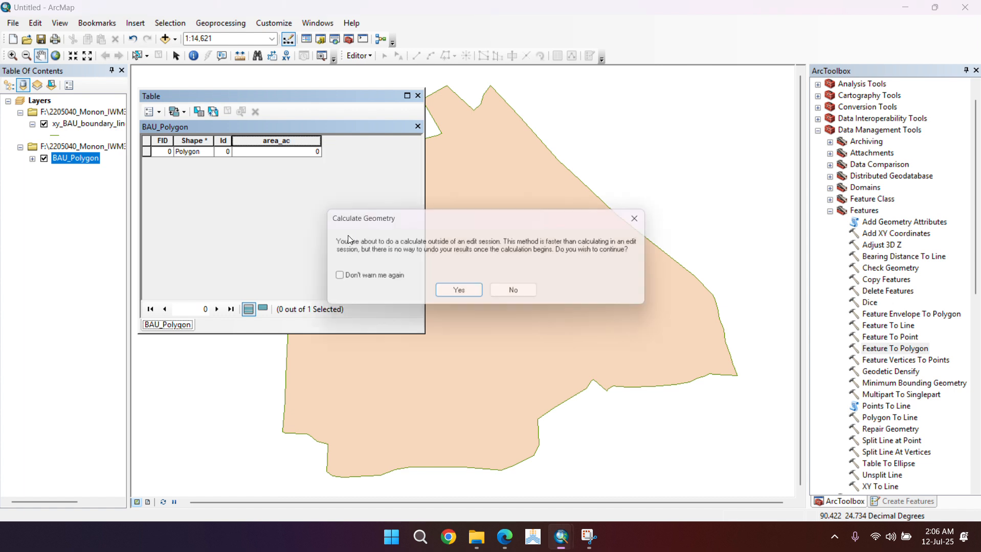
click(462, 295)
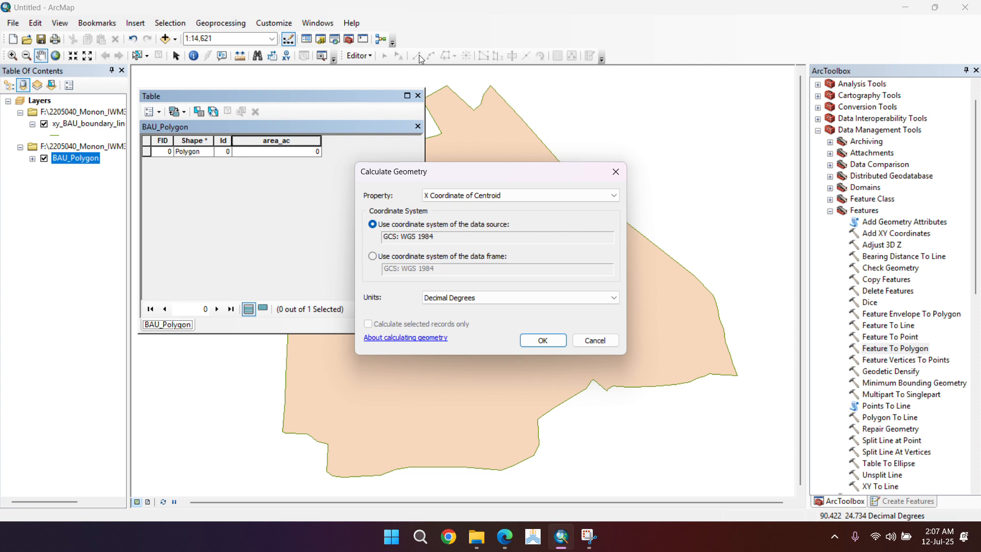
click(616, 173)
click(418, 95)
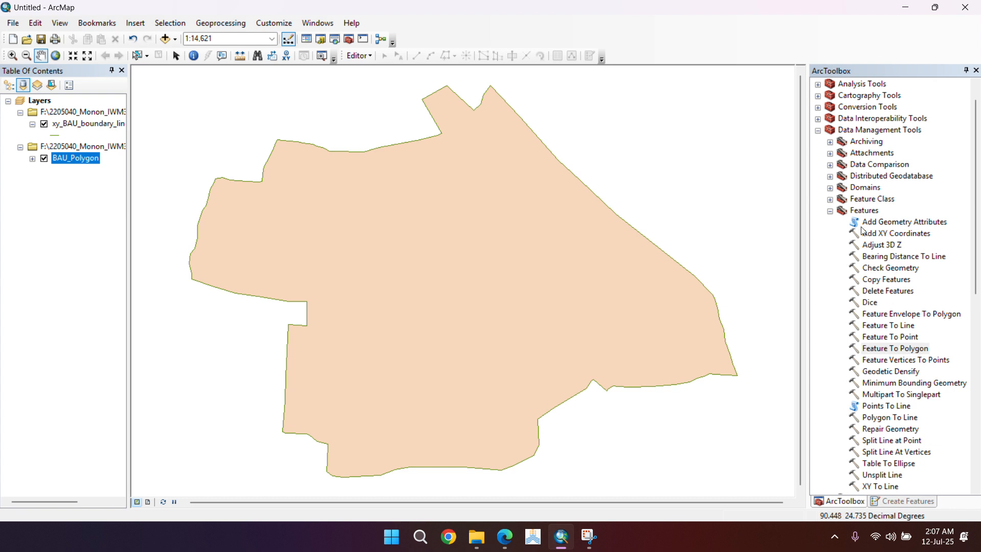
Open the Project tool from Projections and Transformations and set BAU_Polygon.shp from the Lab3 folder as its input.
scroll(856, 212, down, 6)
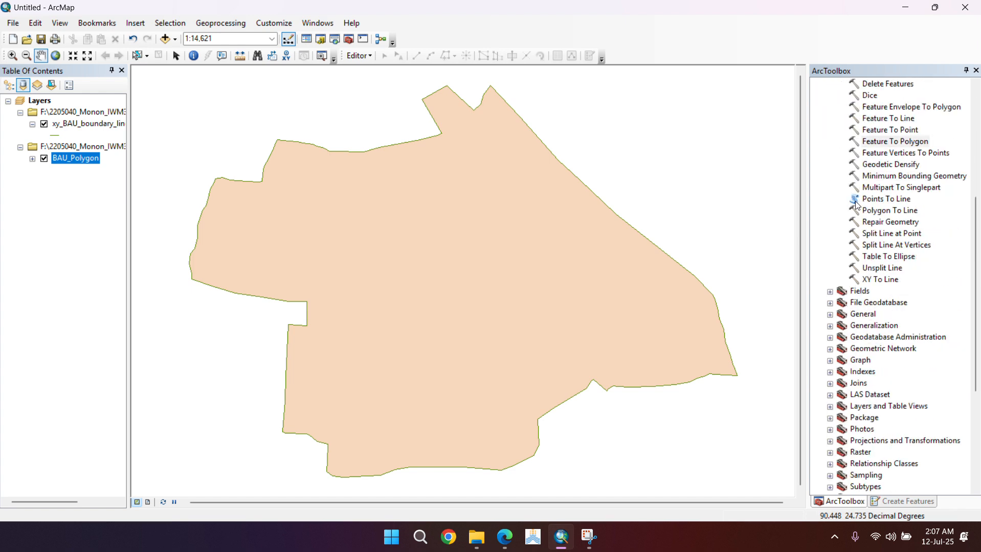
scroll(857, 204, down, 3)
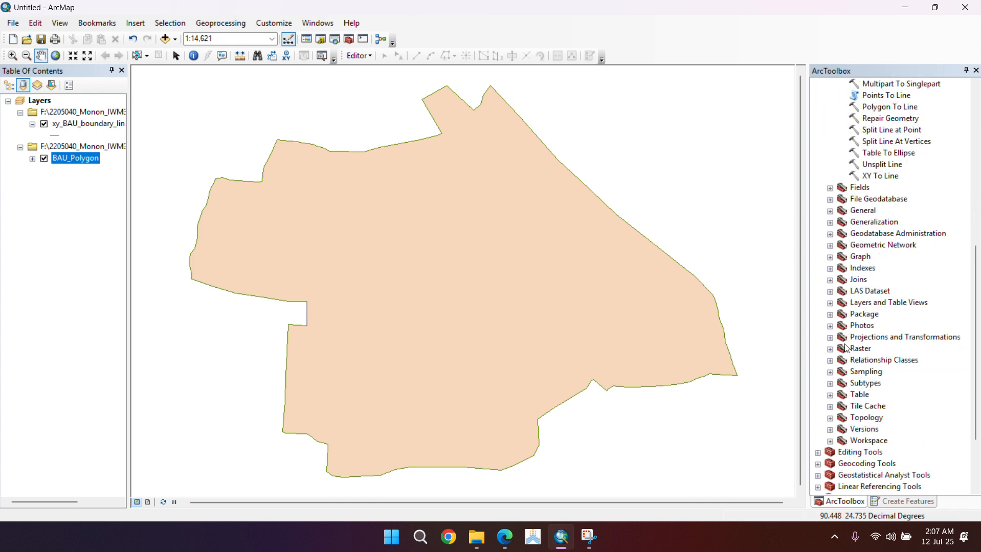
click(831, 338)
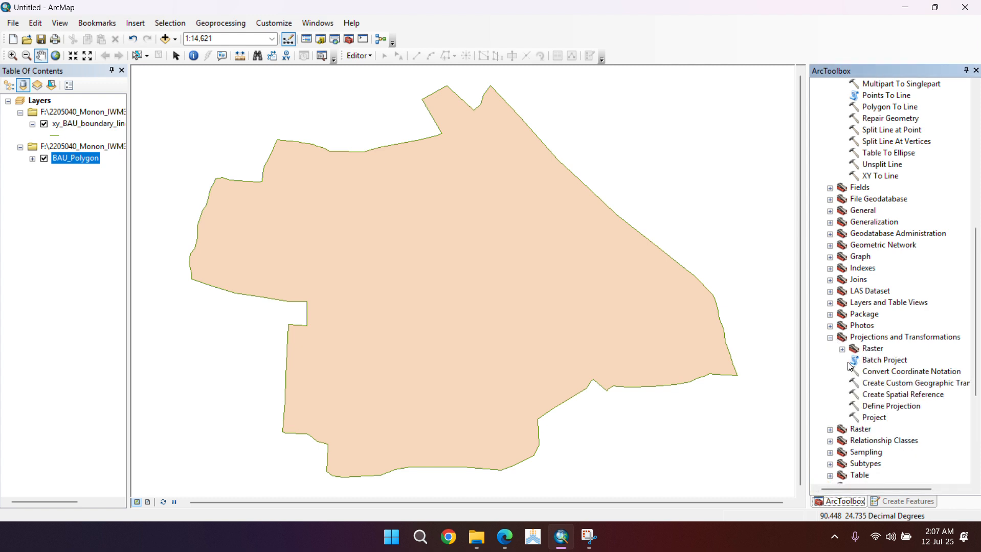
double_click(871, 418)
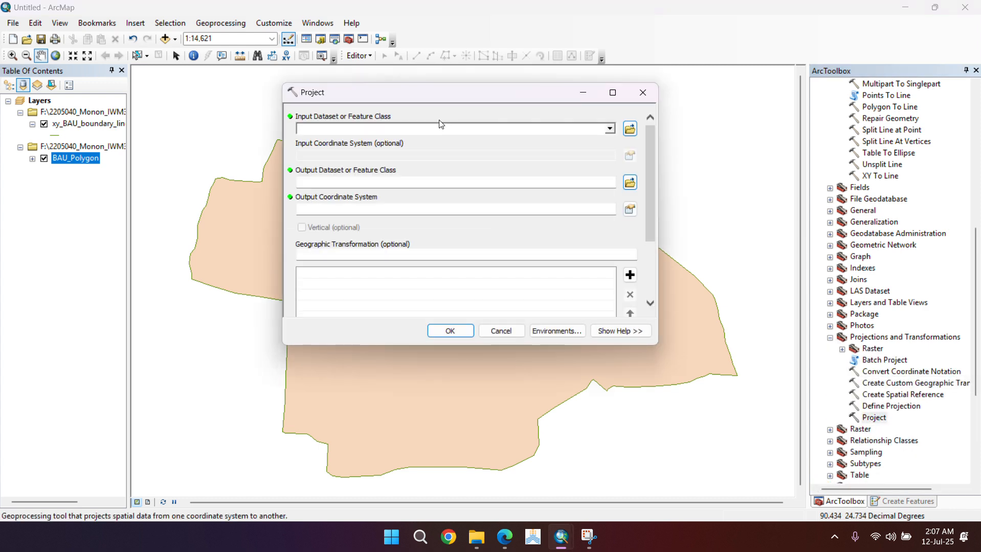
click(630, 130)
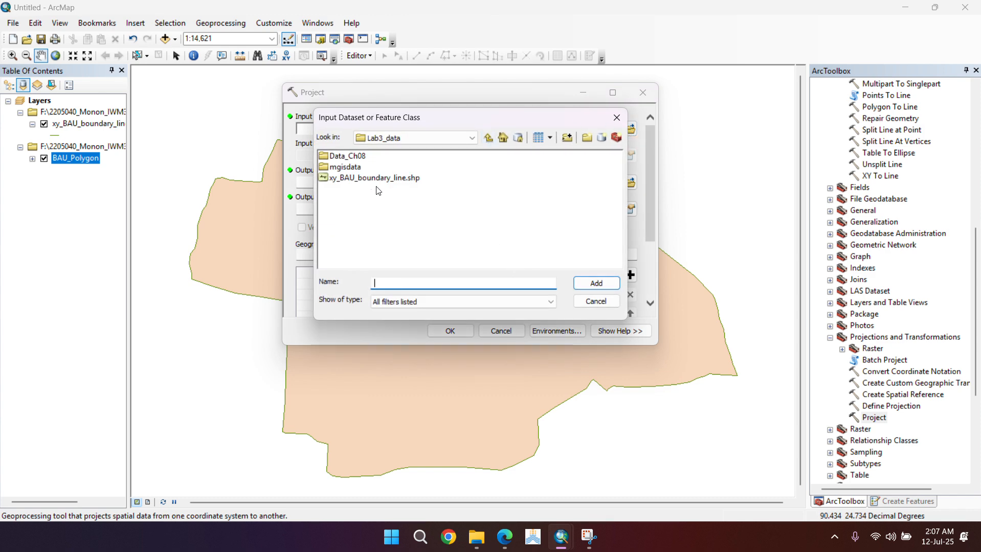
click(489, 139)
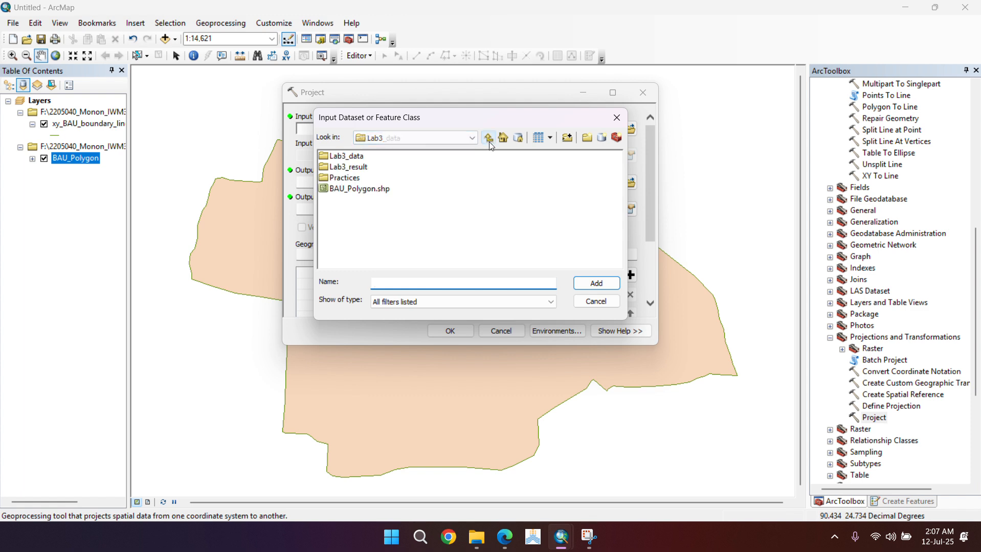
double_click(345, 171)
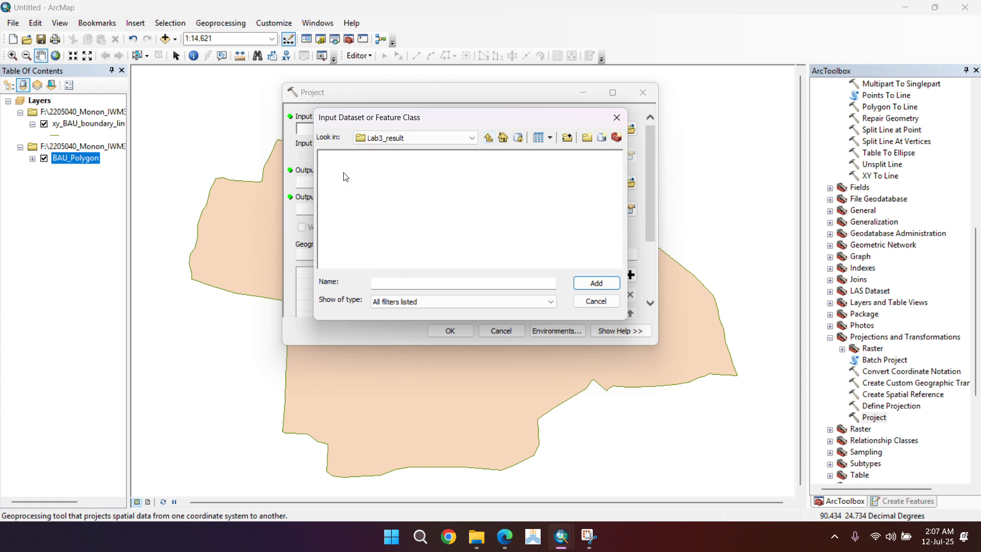
click(488, 139)
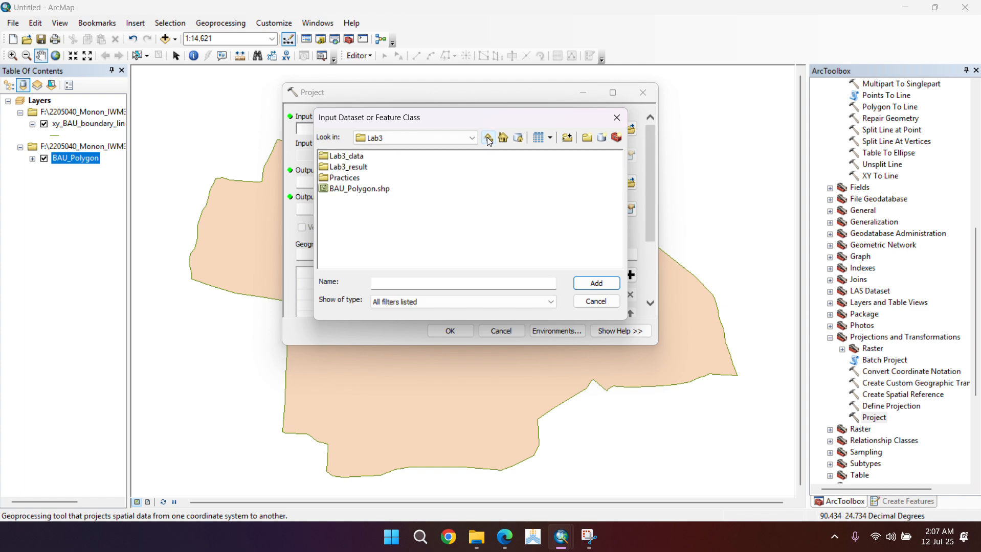
click(375, 191)
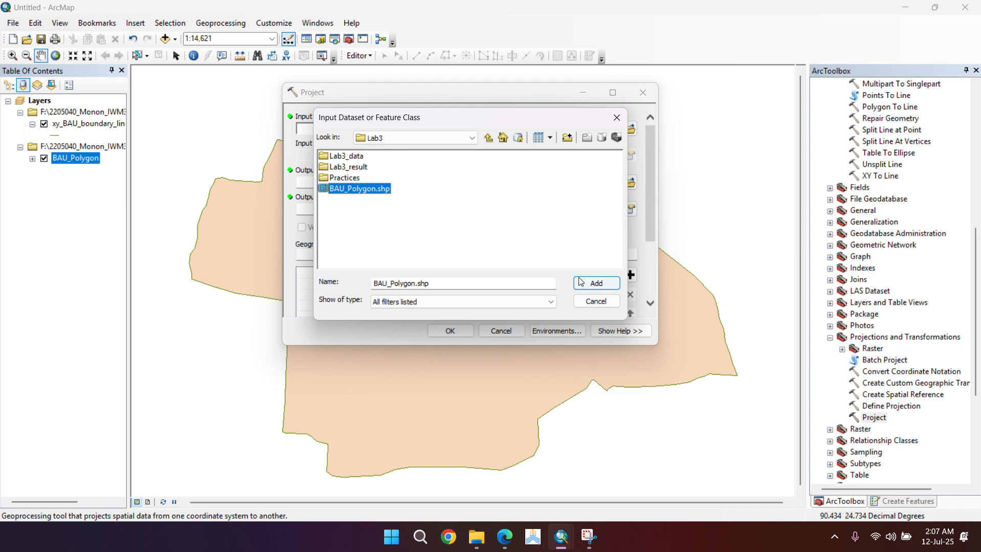
click(598, 284)
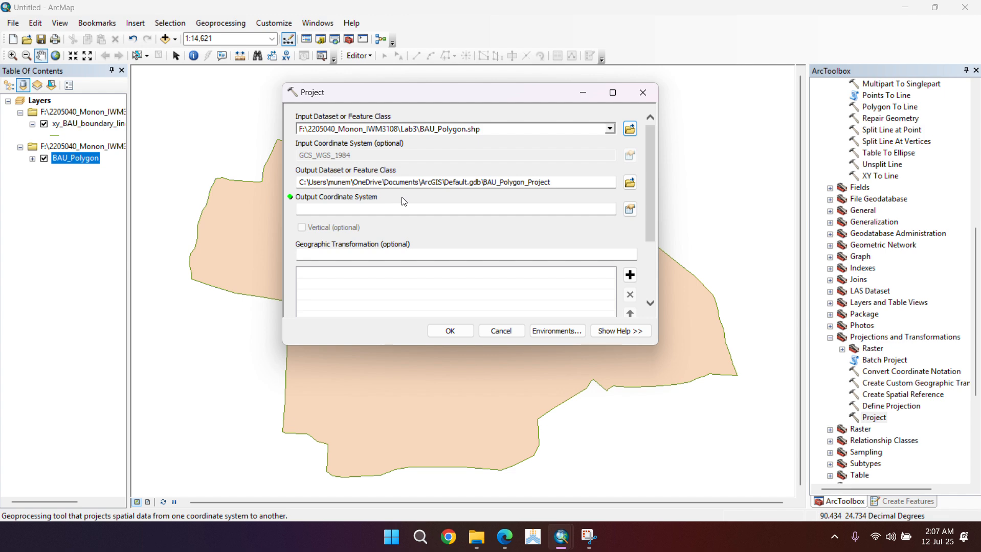
Set the projection output to a feature class named BAU_polygon_UTM in the Lab3_result folder.
click(629, 182)
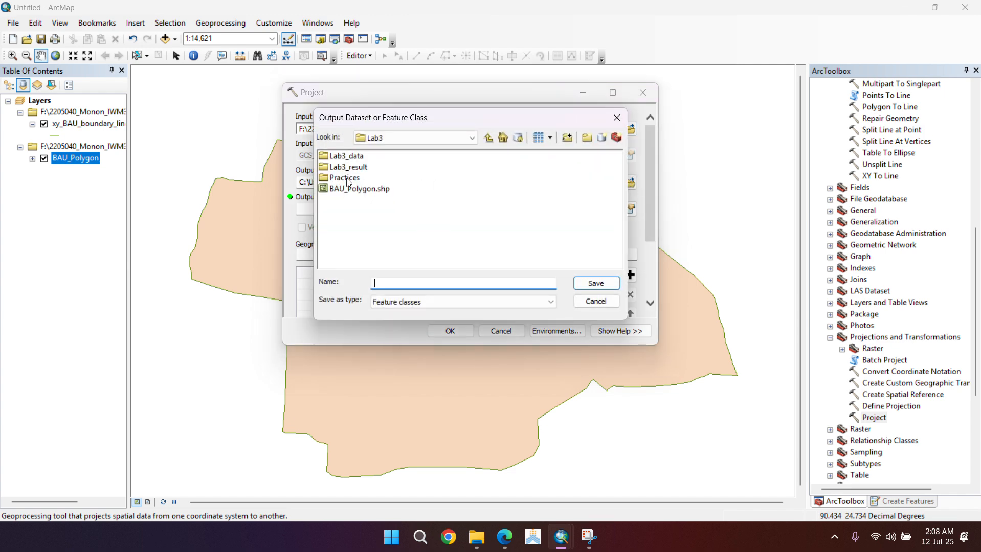
click(368, 210)
double_click(361, 168)
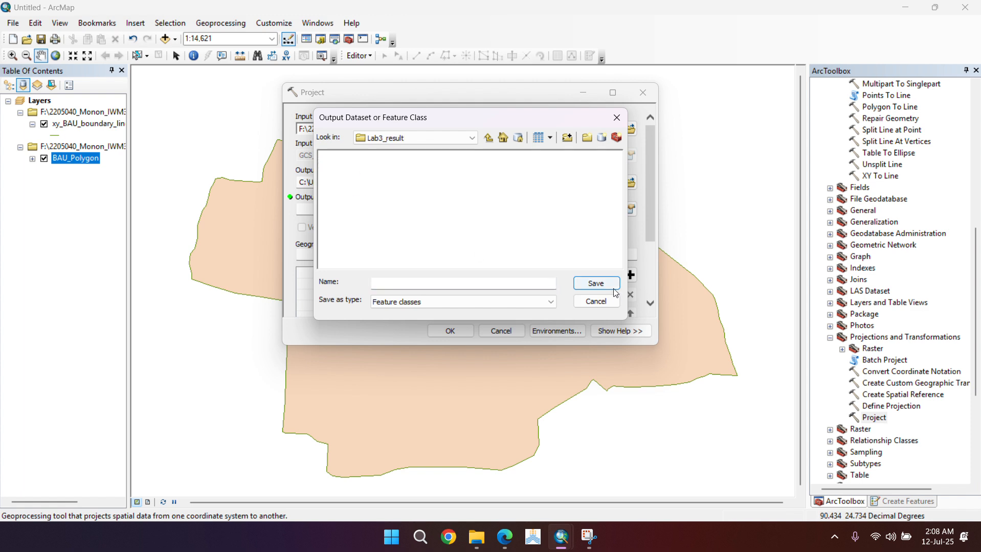
click(542, 286)
text(Bau)
key(BackSpace)
text(U_polygo)
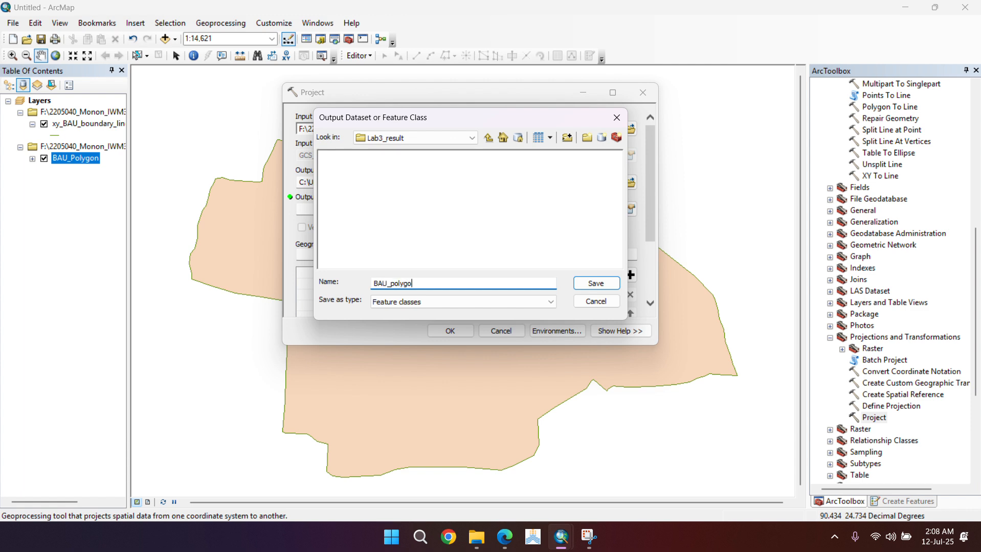
text(n_UTM)
click(595, 283)
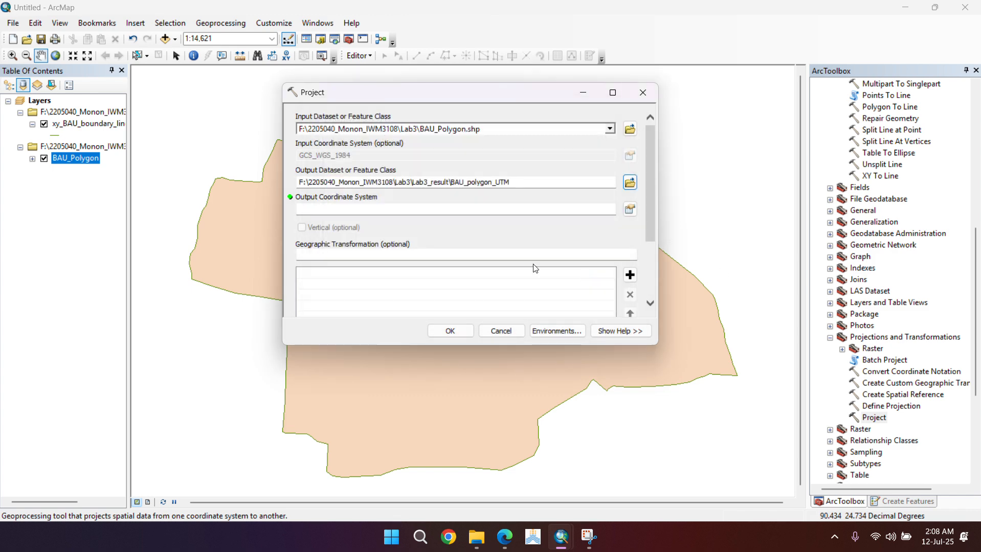
Open the output coordinate system selection for the projection and browse to the projected UTM systems.
click(634, 212)
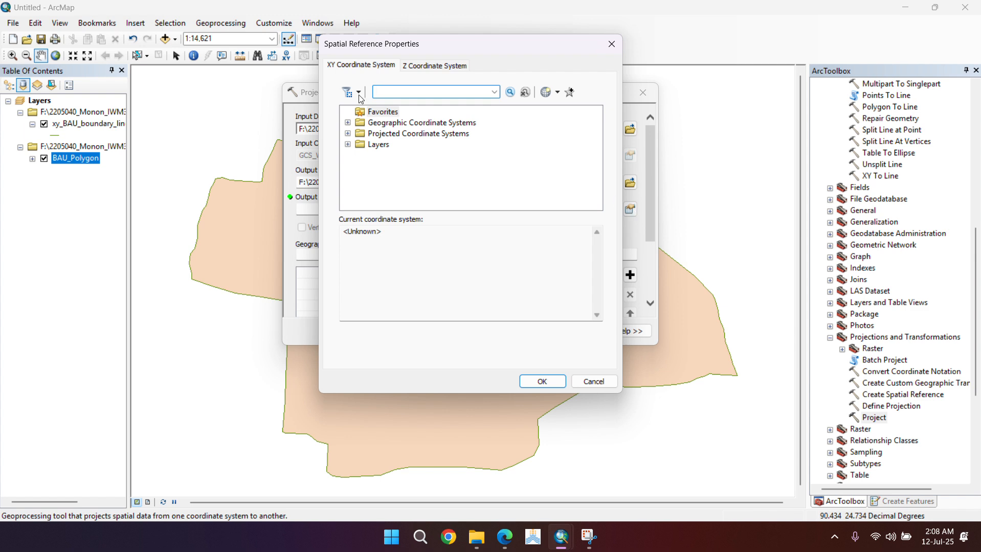
click(347, 135)
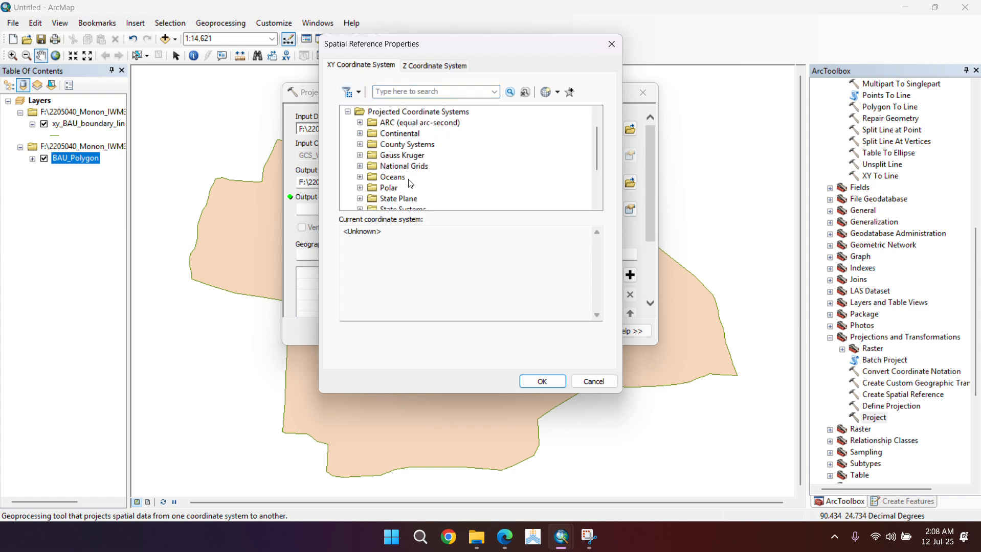
scroll(408, 172, down, 2)
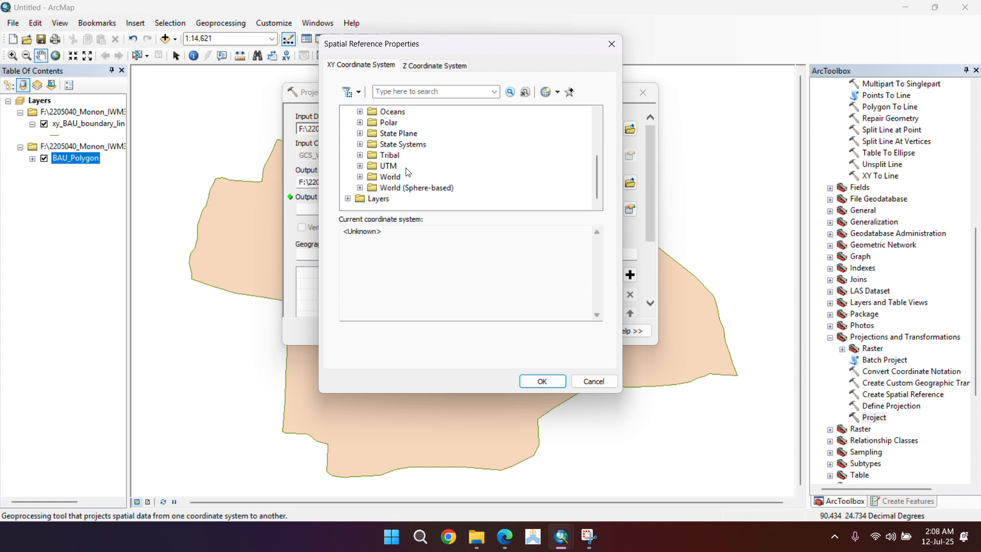
click(360, 165)
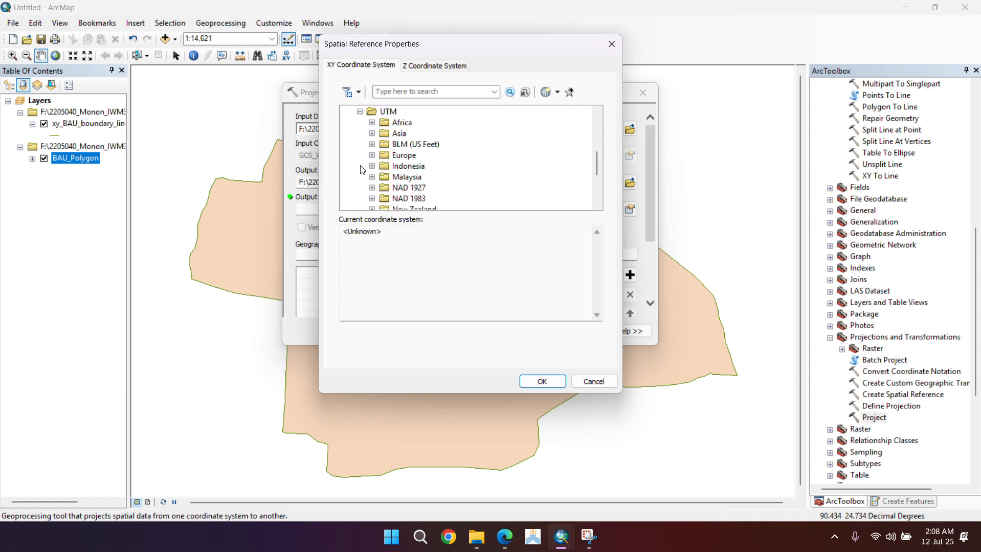
scroll(421, 173, down, 3)
scroll(374, 170, up, 1)
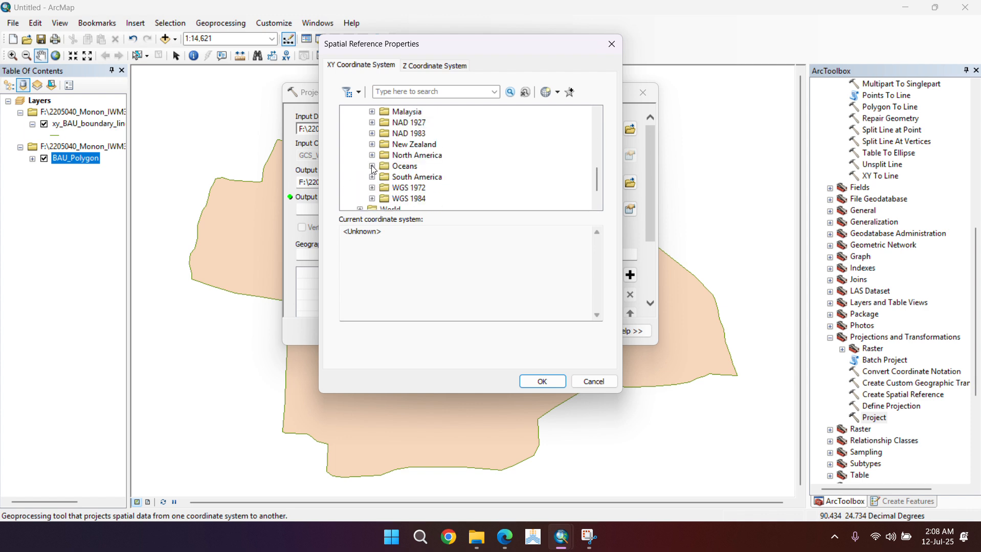
scroll(433, 171, up, 2)
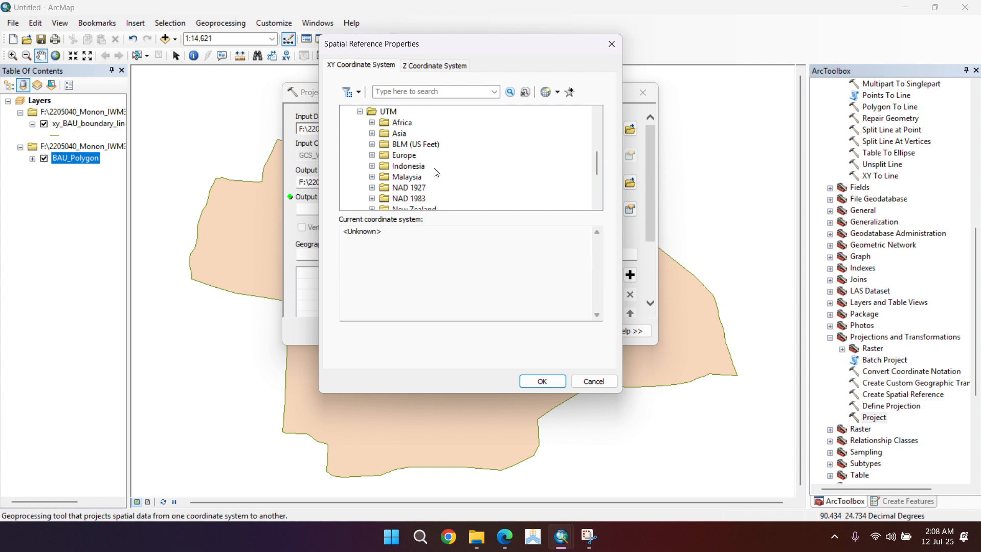
click(372, 198)
scroll(409, 184, down, 4)
scroll(420, 182, down, 2)
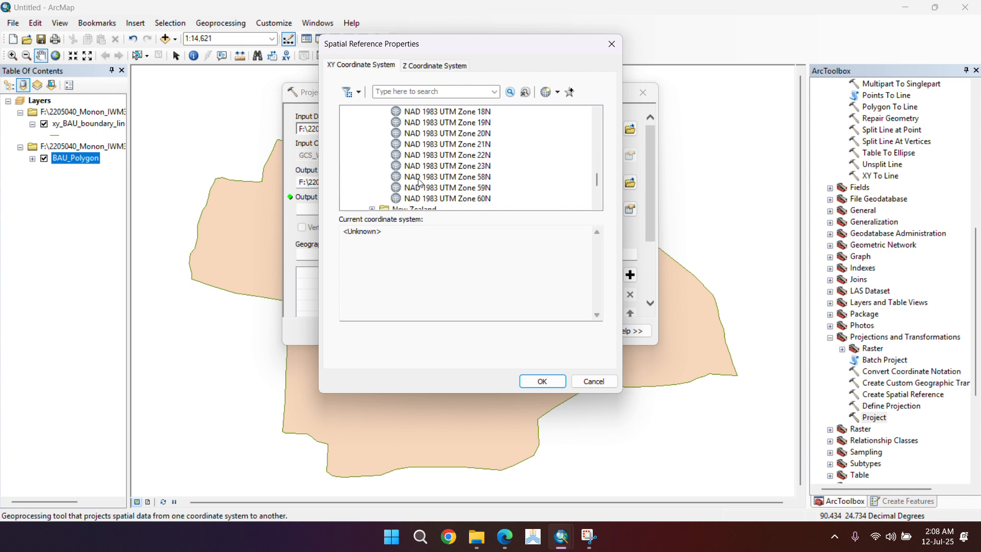
scroll(420, 182, down, 1)
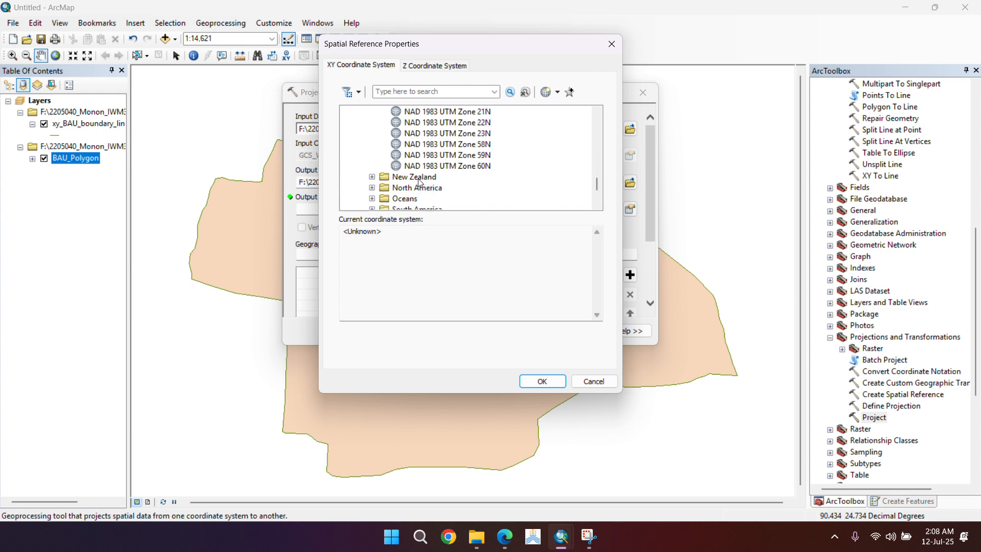
scroll(409, 180, down, 1)
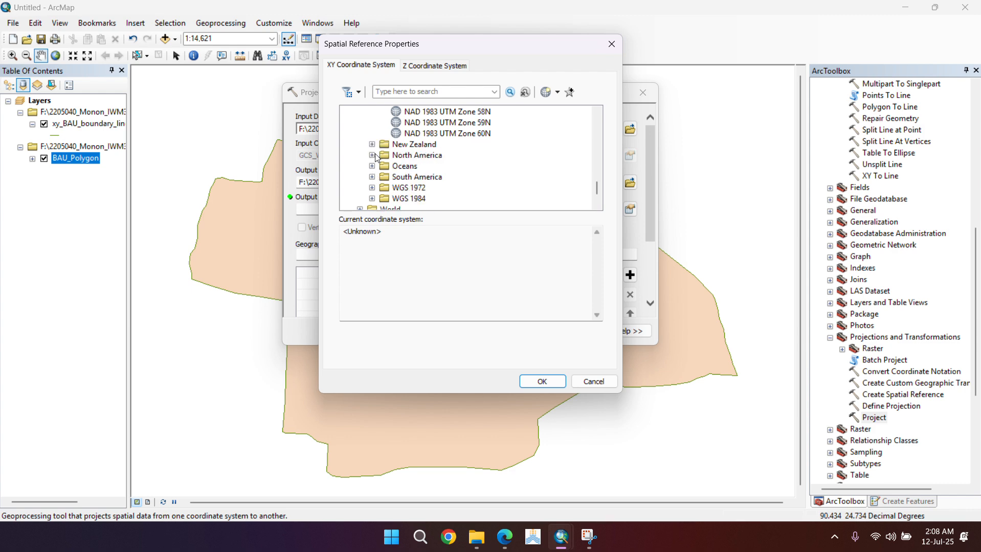
click(372, 156)
scroll(451, 193, down, 10)
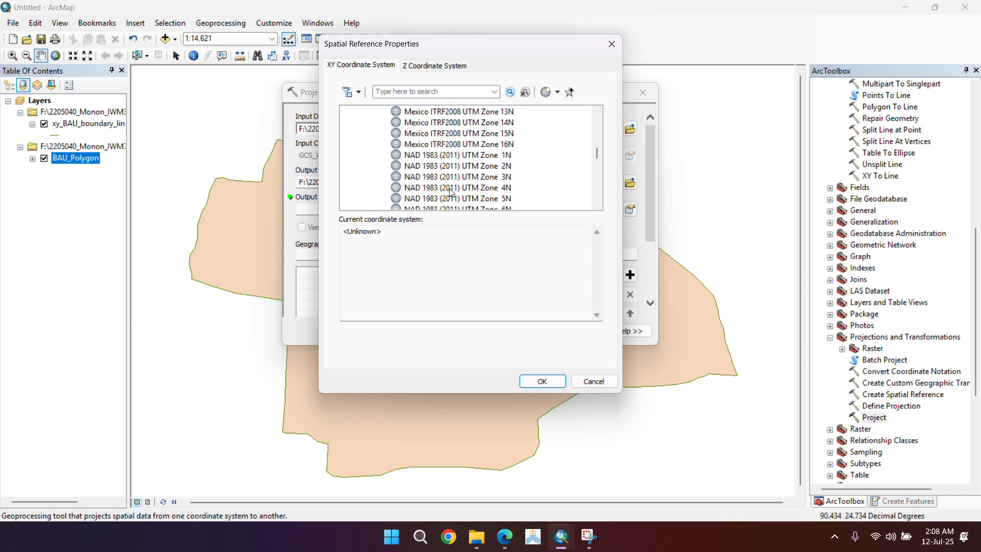
scroll(451, 193, down, 8)
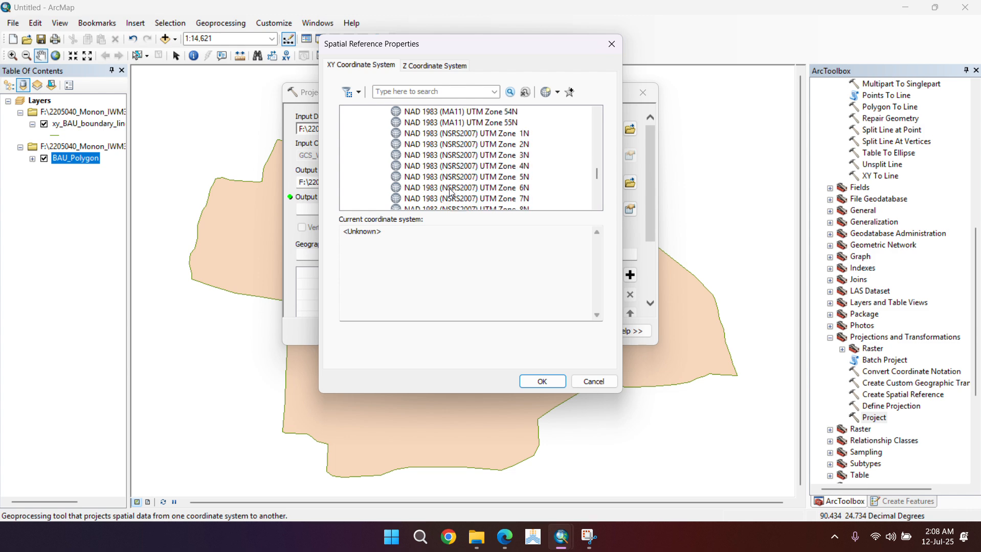
scroll(451, 193, down, 5)
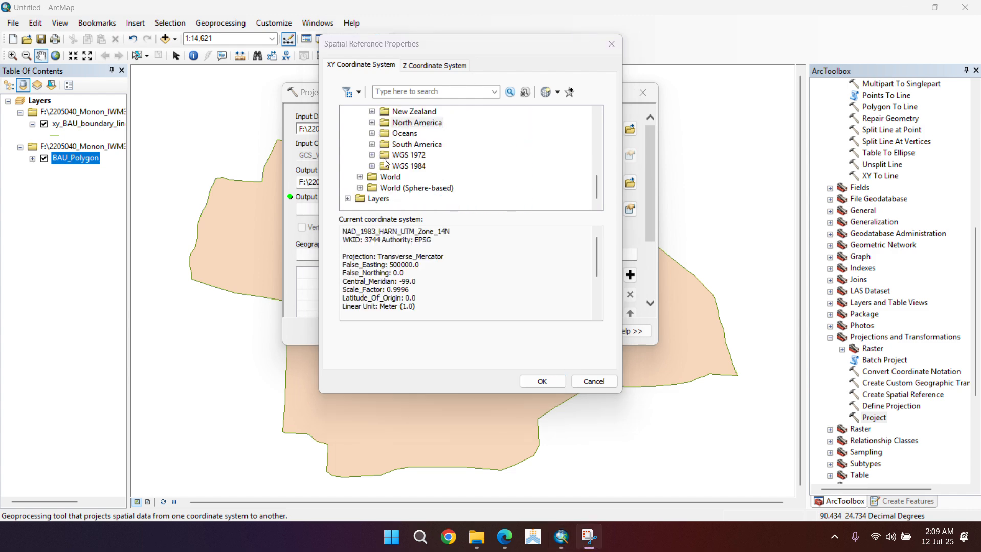
Set the output coordinate system to WGS 1984 UTM Zone 46N from the Northern Hemisphere group and run the projection.
click(372, 167)
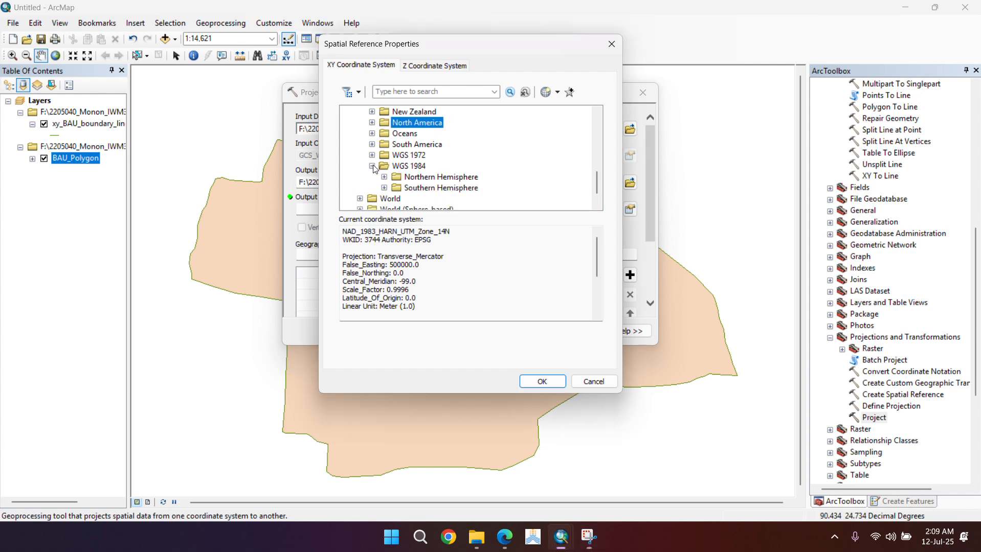
double_click(396, 177)
scroll(443, 188, down, 10)
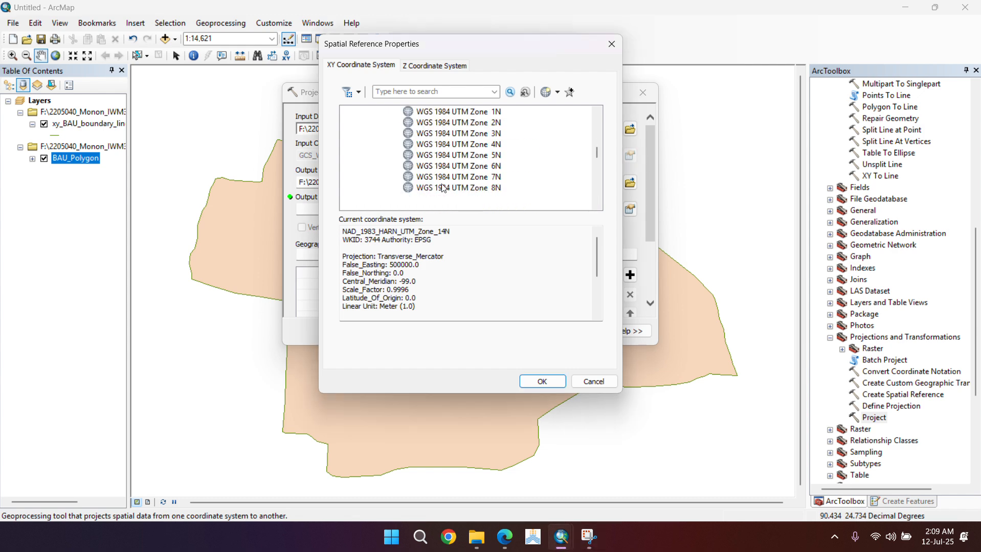
scroll(443, 188, down, 12)
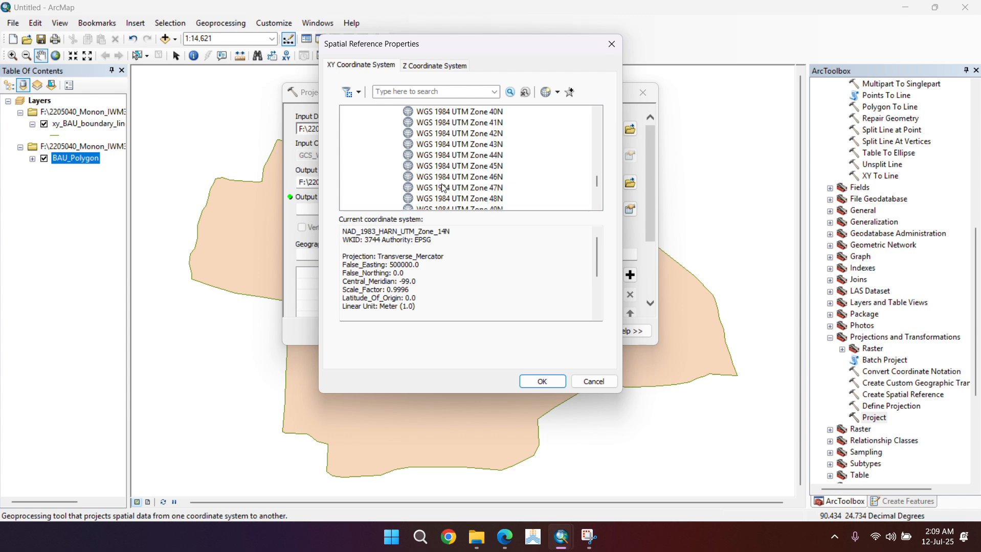
click(484, 145)
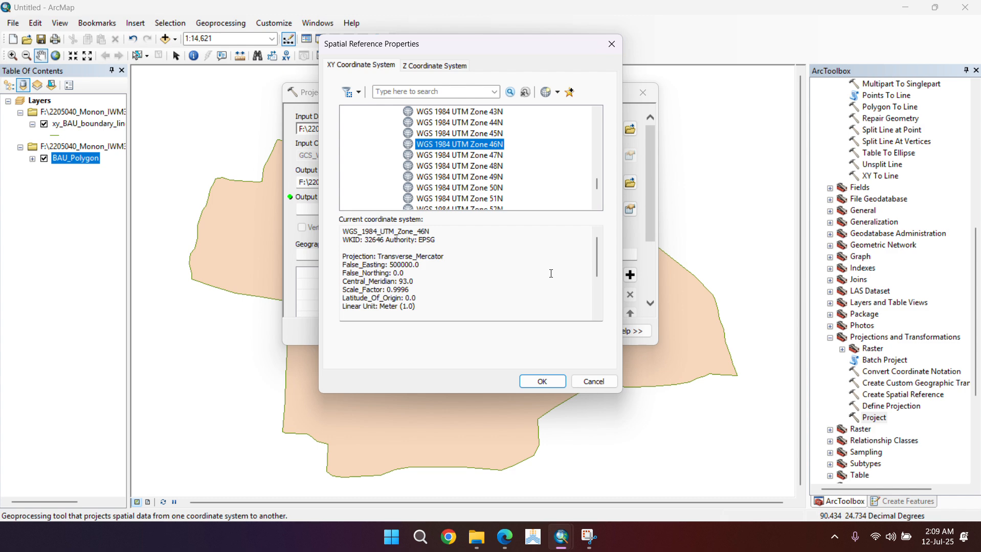
click(542, 383)
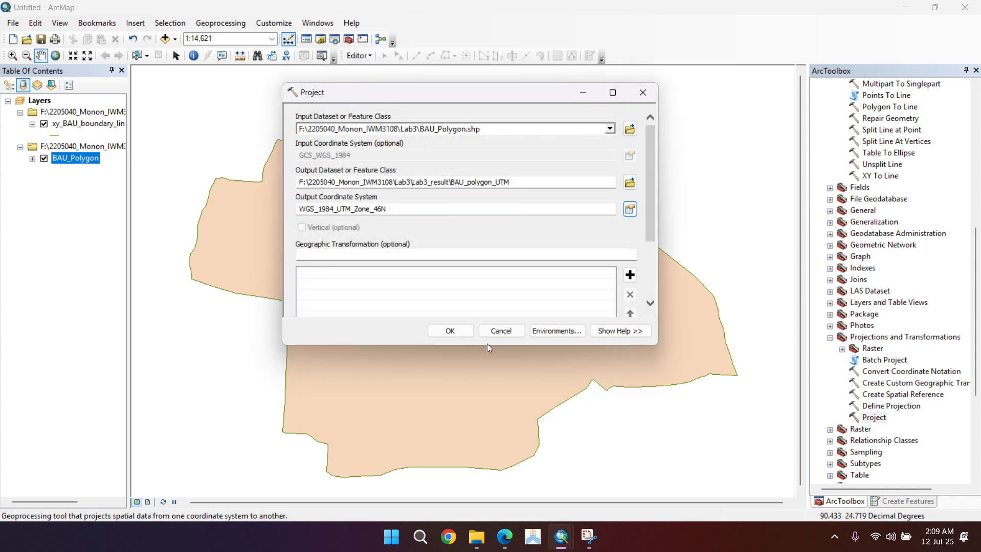
click(454, 332)
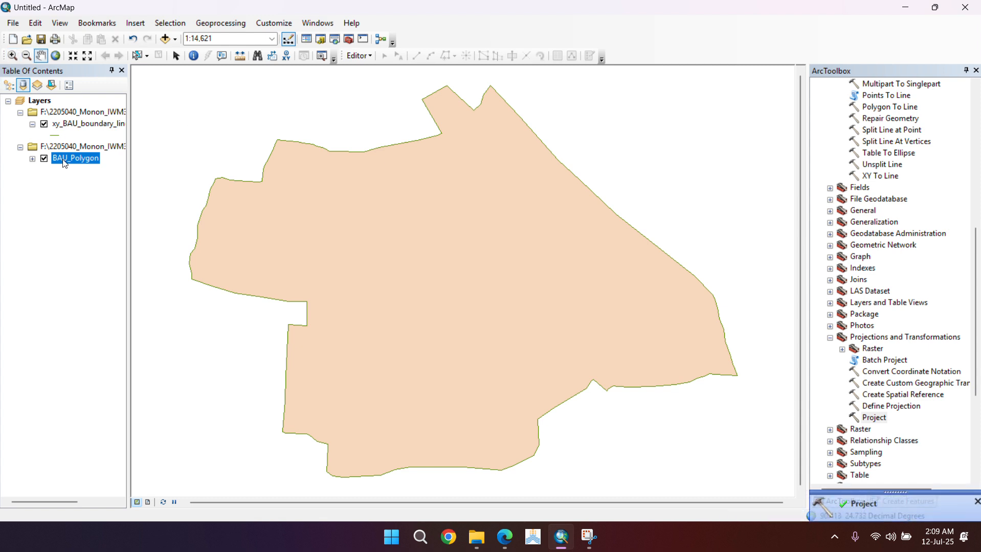
Examine the attribute table of the BAU_Polygon layer and close it.
right_click(82, 162)
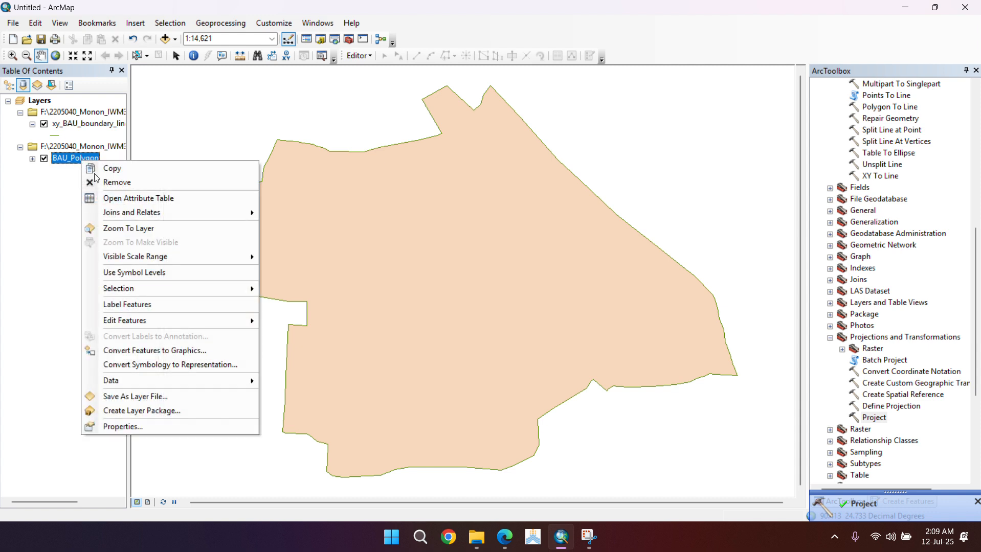
click(134, 198)
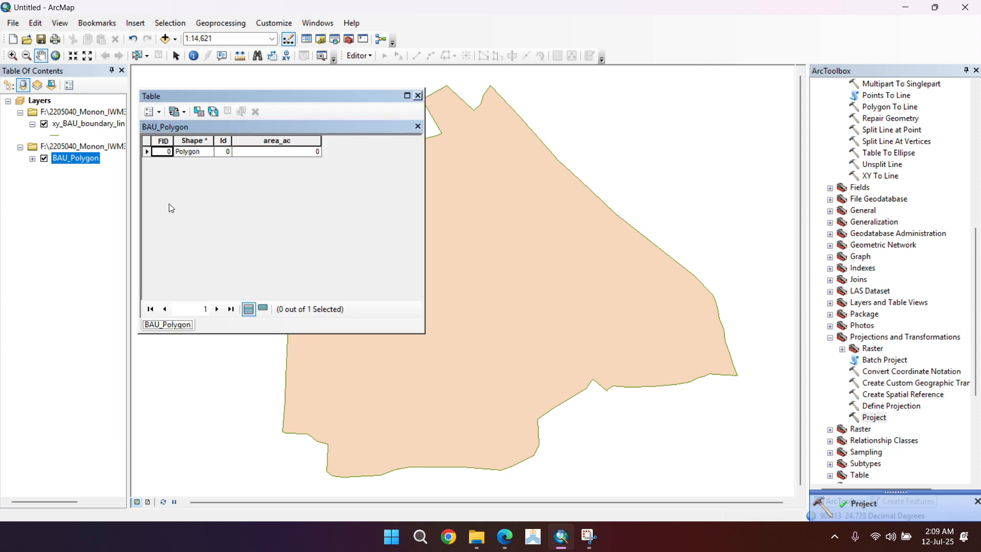
click(418, 96)
right_click(71, 159)
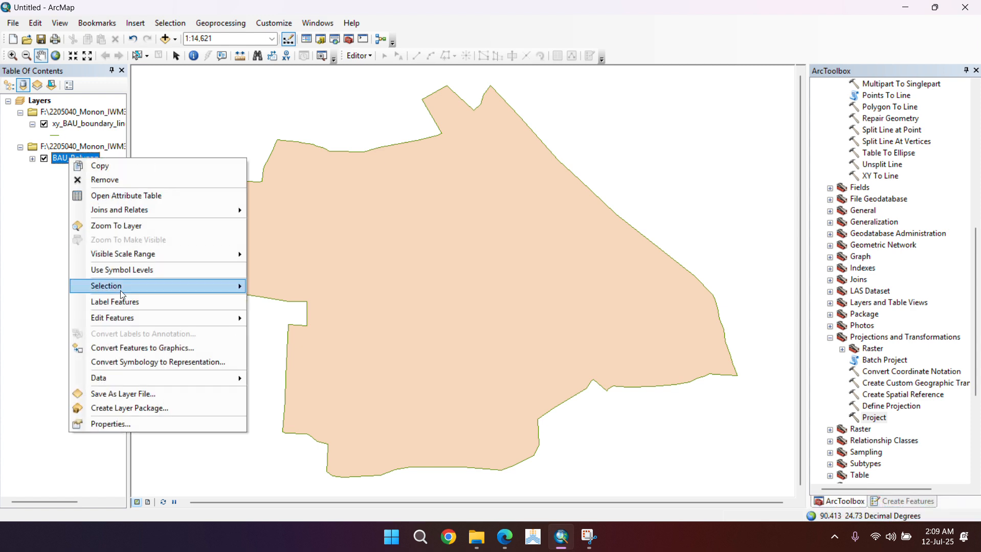
click(40, 295)
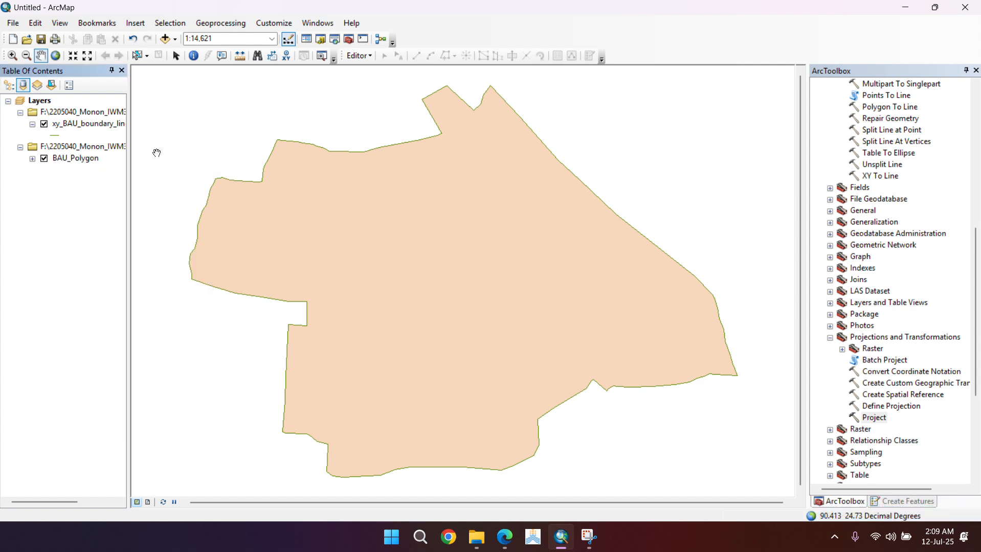
Check the data source and coordinate system in the BAU_Polygon layer properties and close them without changes.
right_click(82, 161)
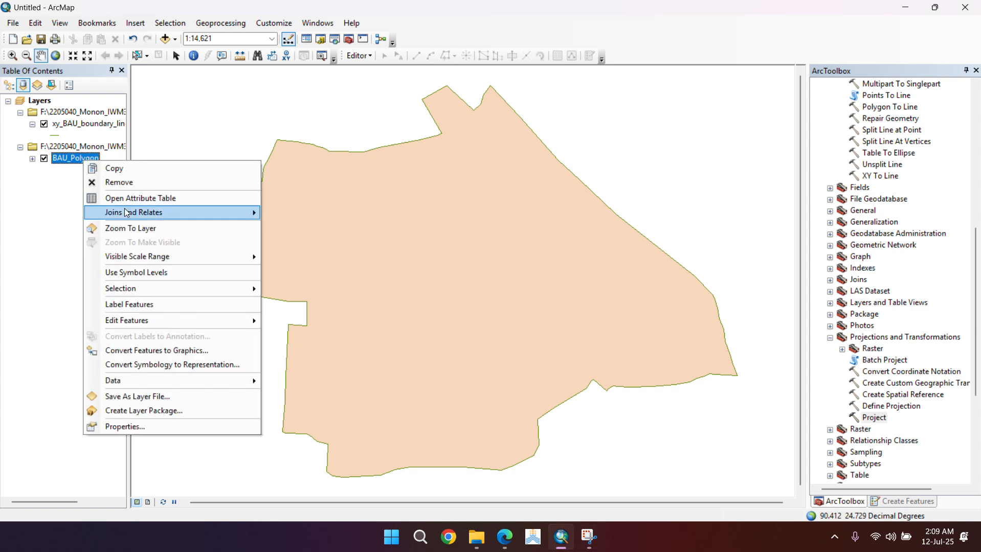
click(139, 427)
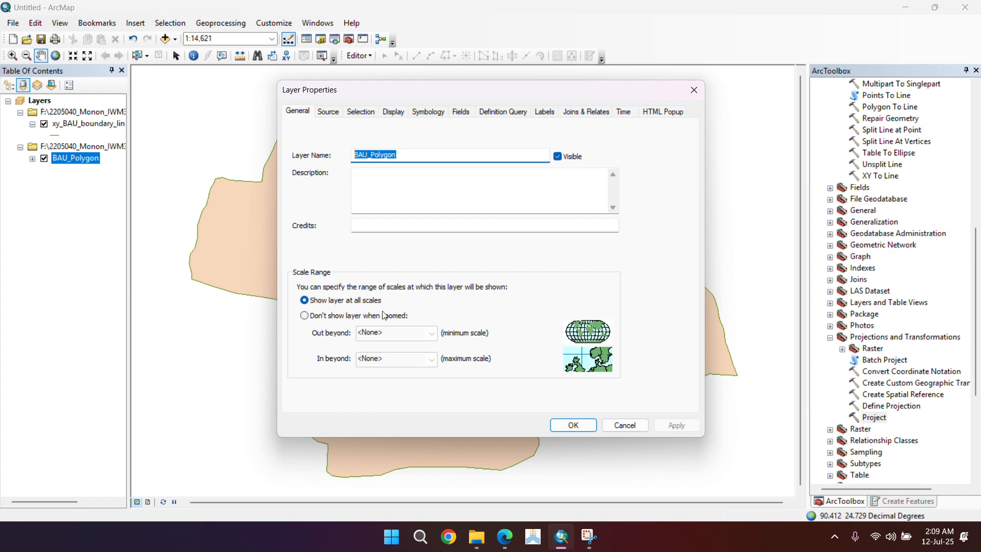
click(328, 112)
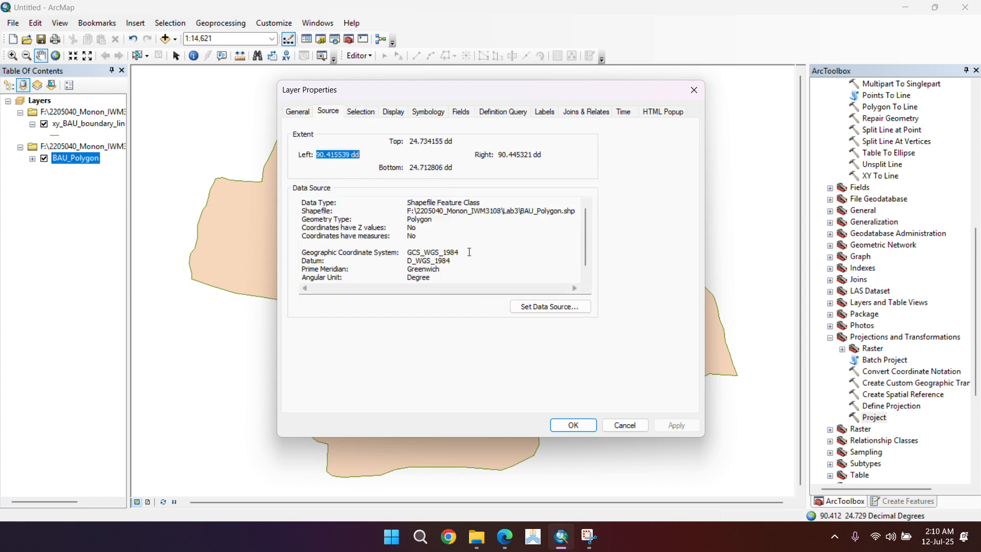
click(693, 91)
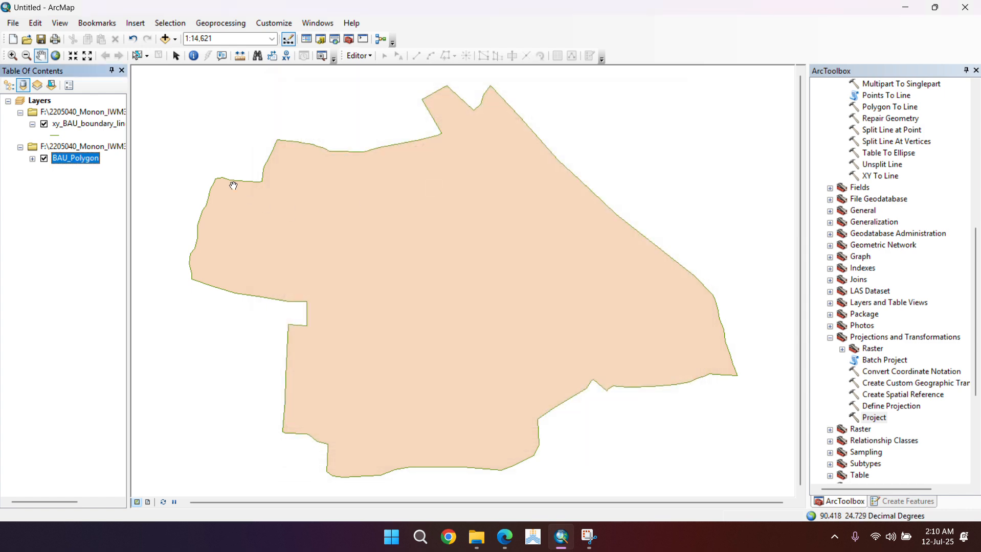
Add BAU_polygon_UTM.shp from the Lab3_result folder to the map.
click(165, 39)
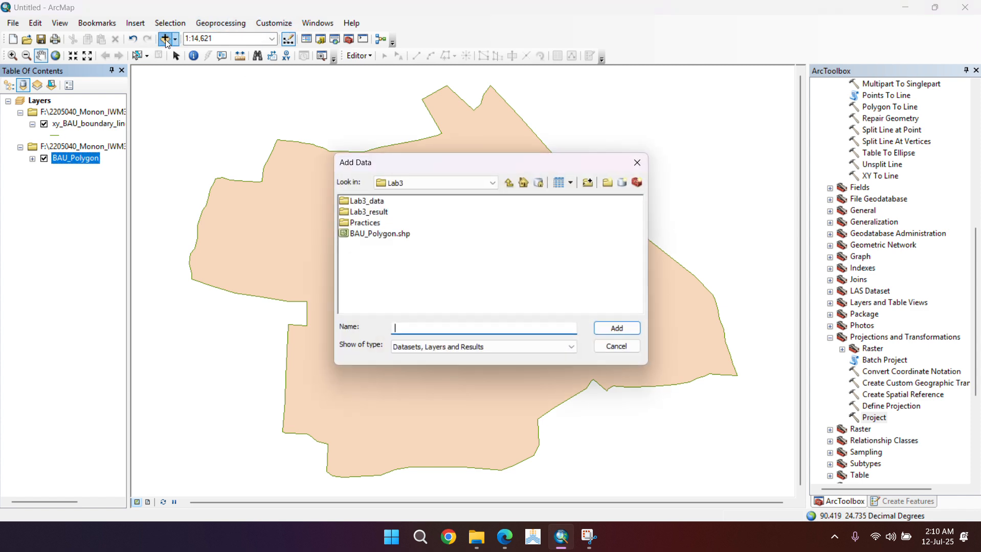
double_click(368, 211)
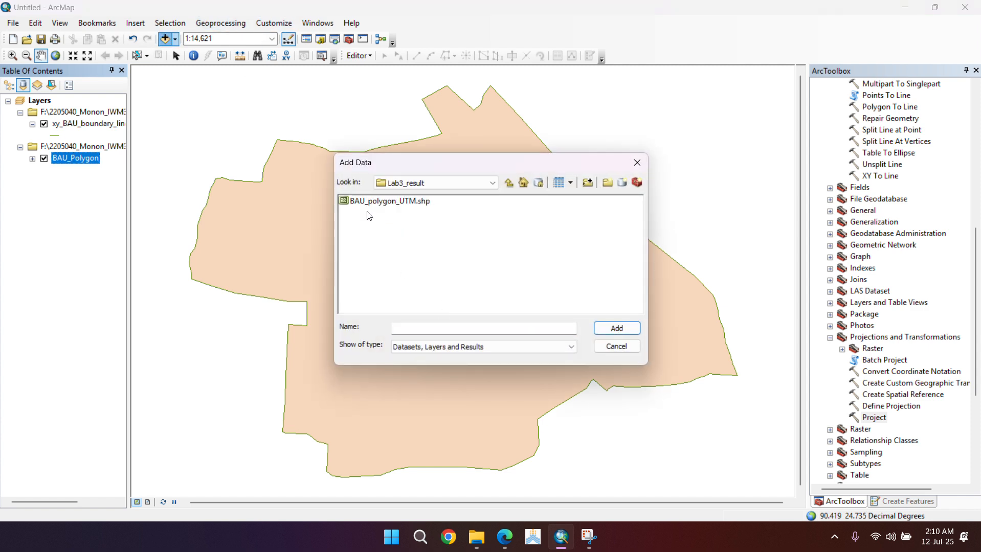
click(409, 207)
click(608, 332)
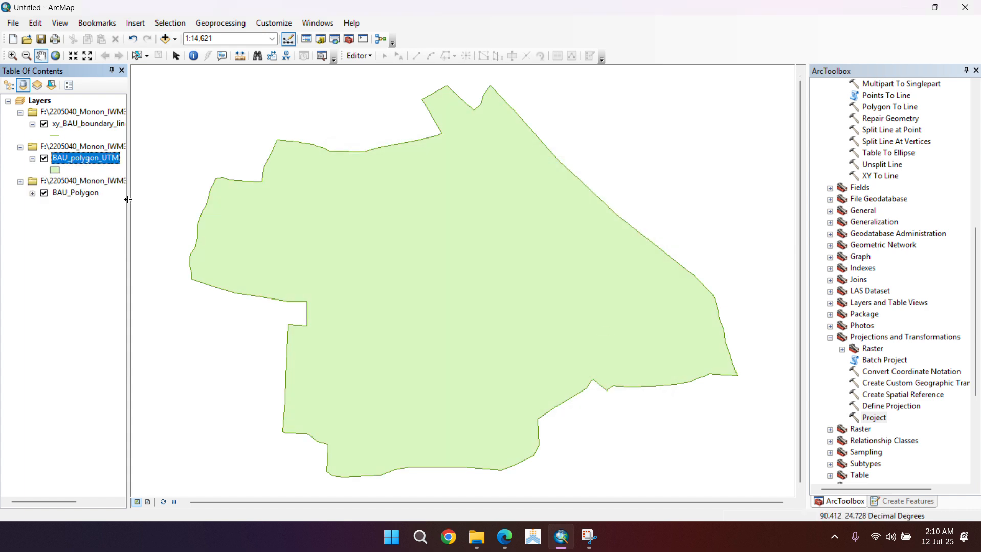
Open the attribute table of the BAU_polygon_UTM layer.
right_click(108, 160)
click(142, 199)
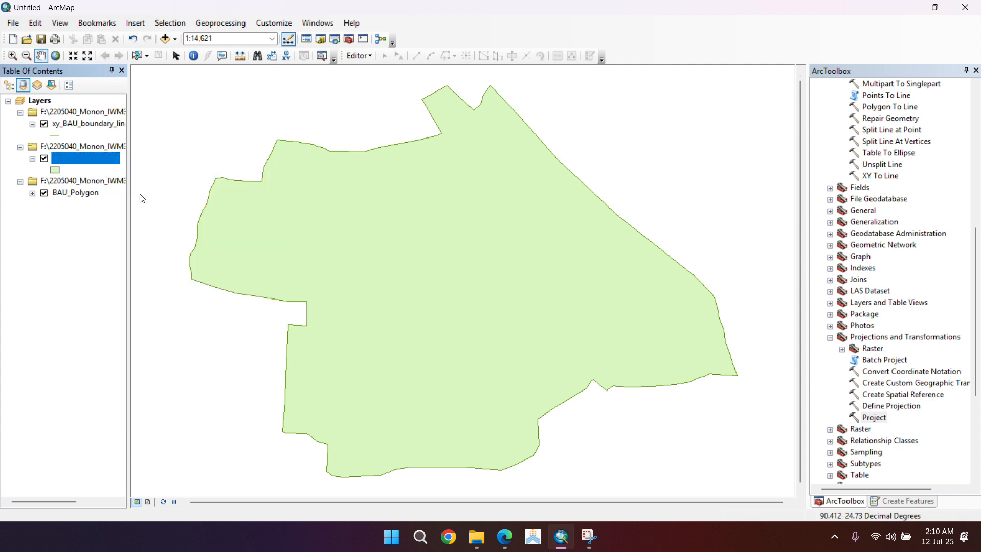
click(151, 111)
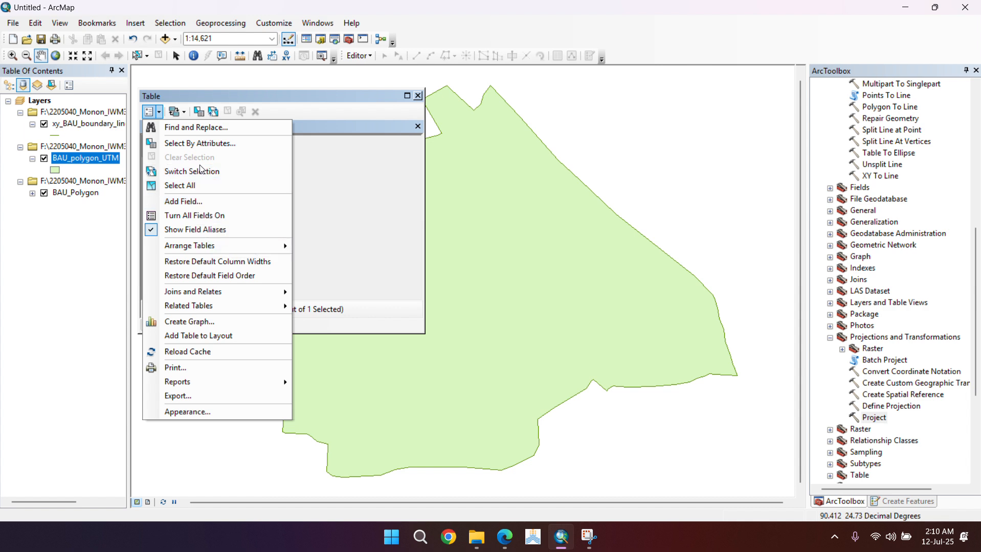
click(375, 203)
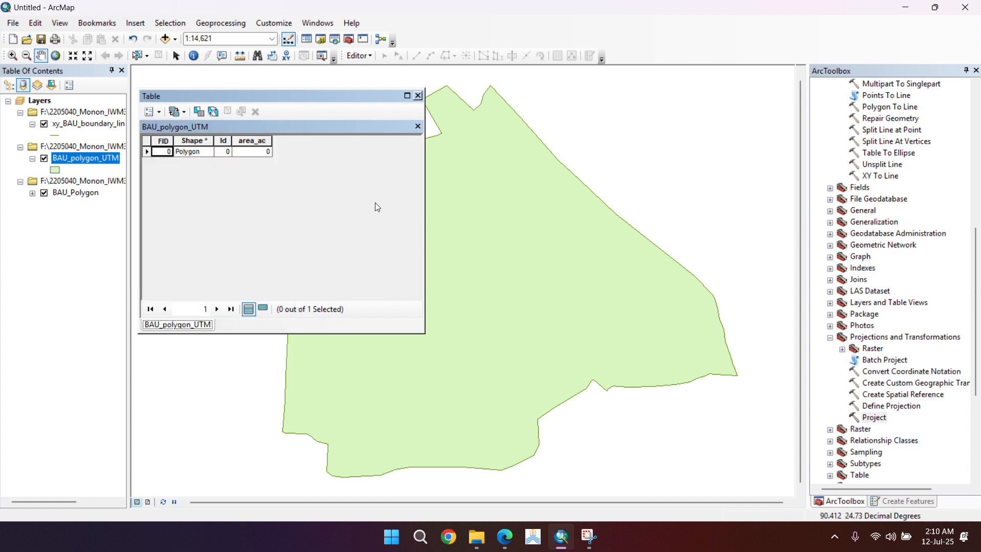
Calculate the polygon's area in square meters into the area_ac field, using the data source's WGS 1984 UTM Zone 46N coordinate system.
right_click(251, 141)
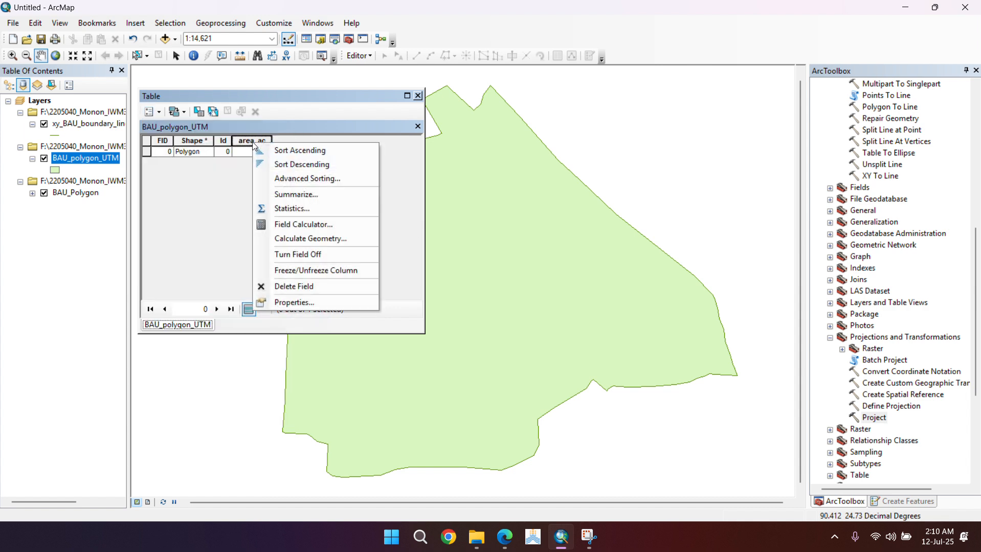
click(276, 237)
click(453, 290)
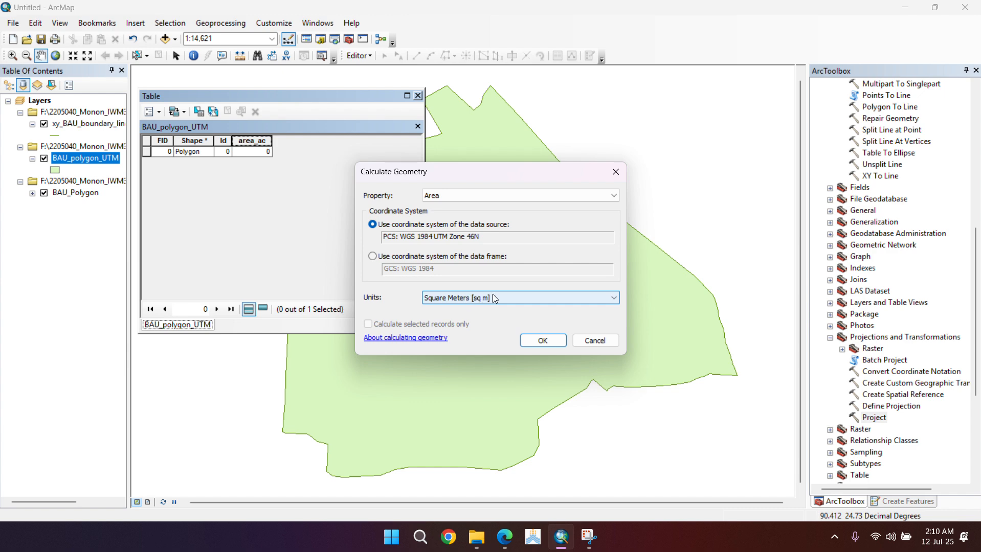
click(510, 298)
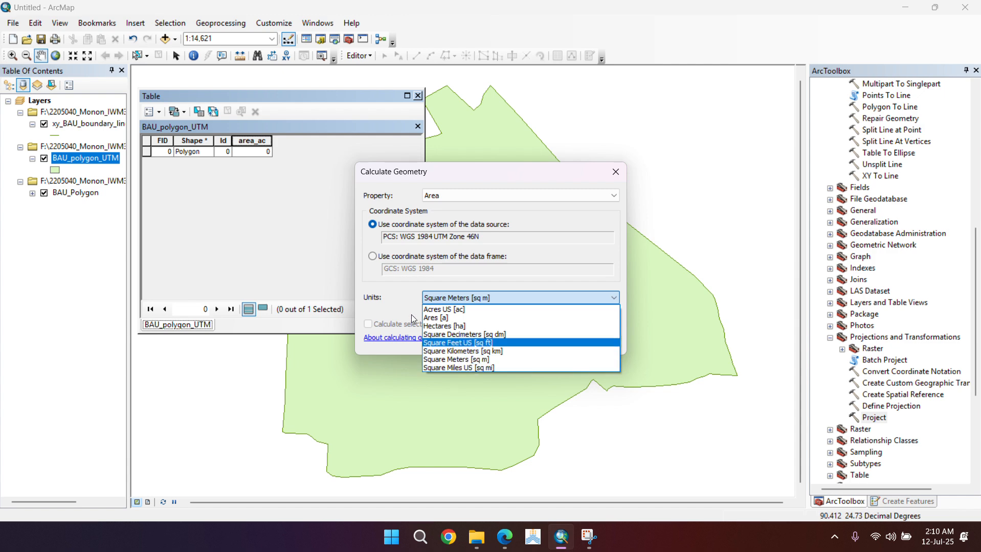
click(444, 358)
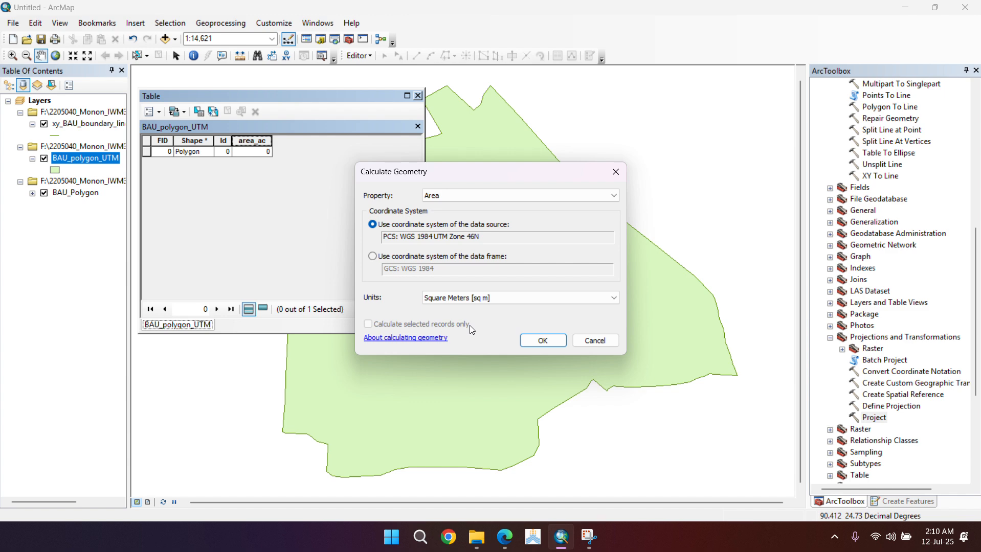
click(543, 341)
click(458, 291)
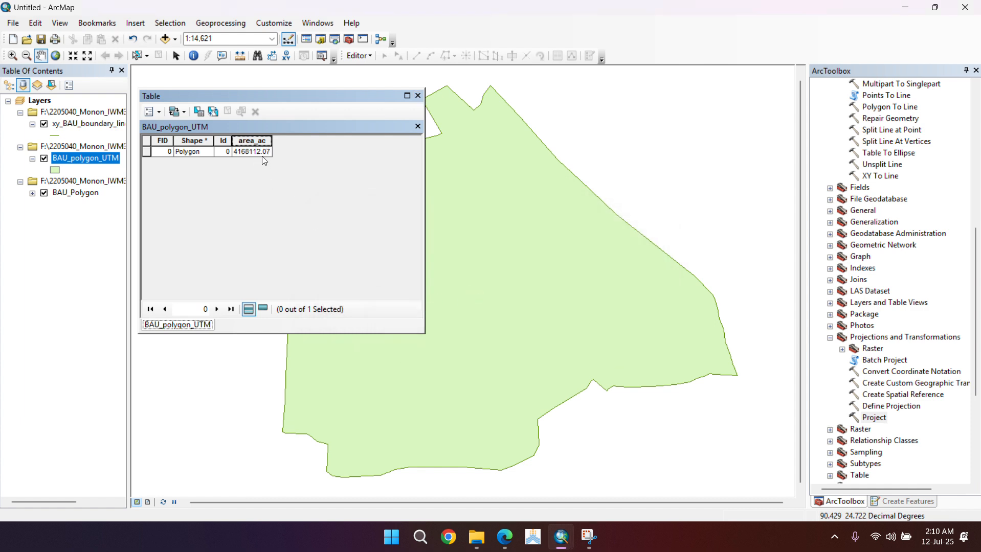
Calculate the area_ac field's geometry as area in Acres US using the data source's coordinate system, and close the attribute table.
click(262, 141)
right_click(258, 145)
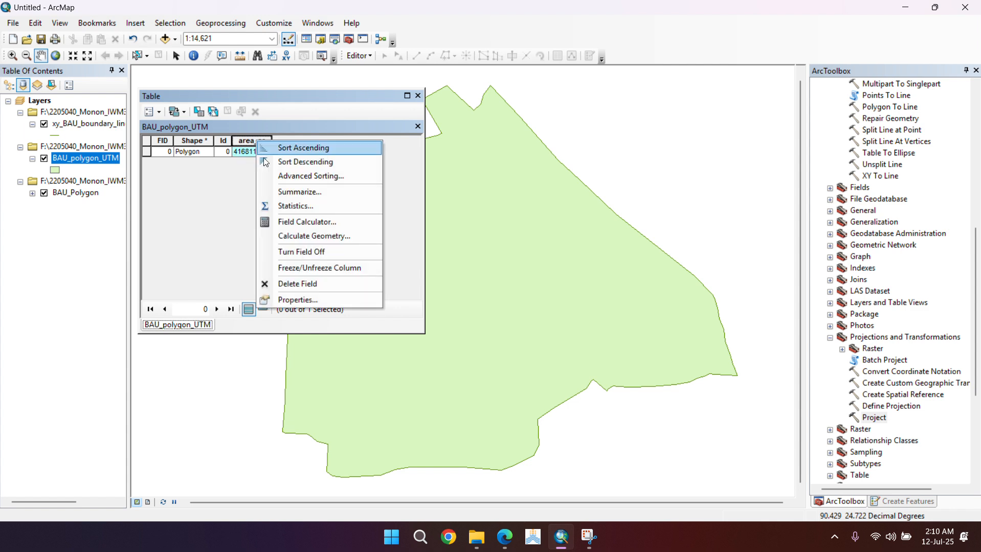
click(300, 236)
click(455, 291)
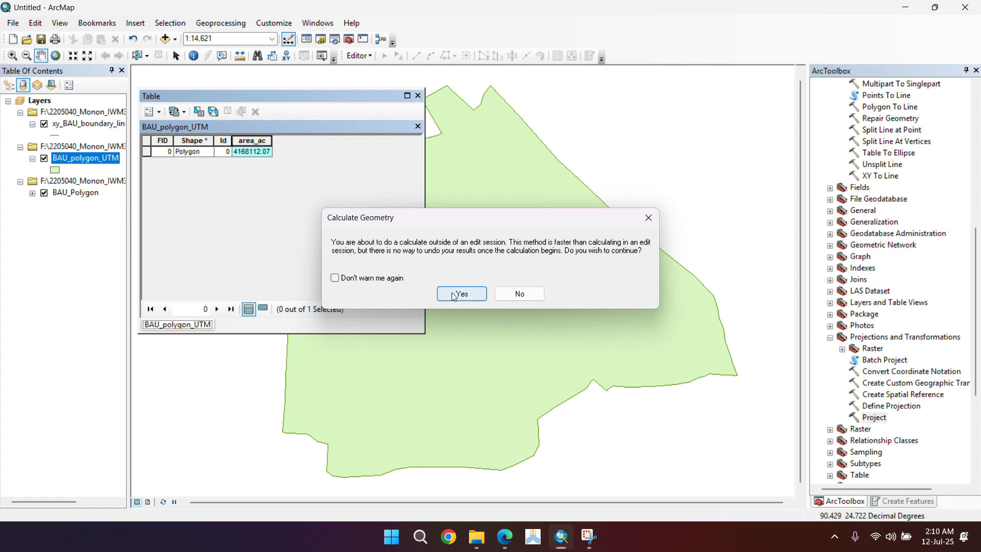
click(504, 299)
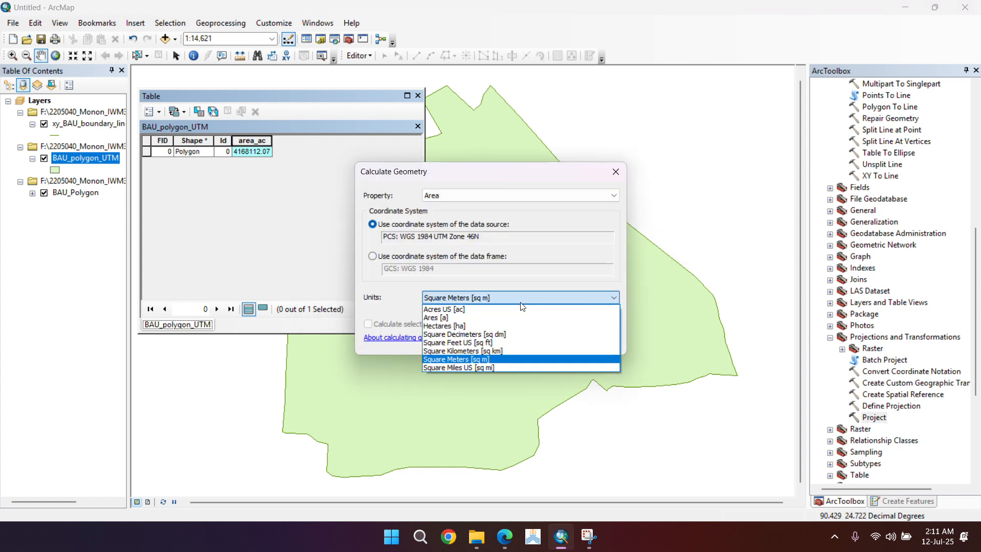
click(497, 315)
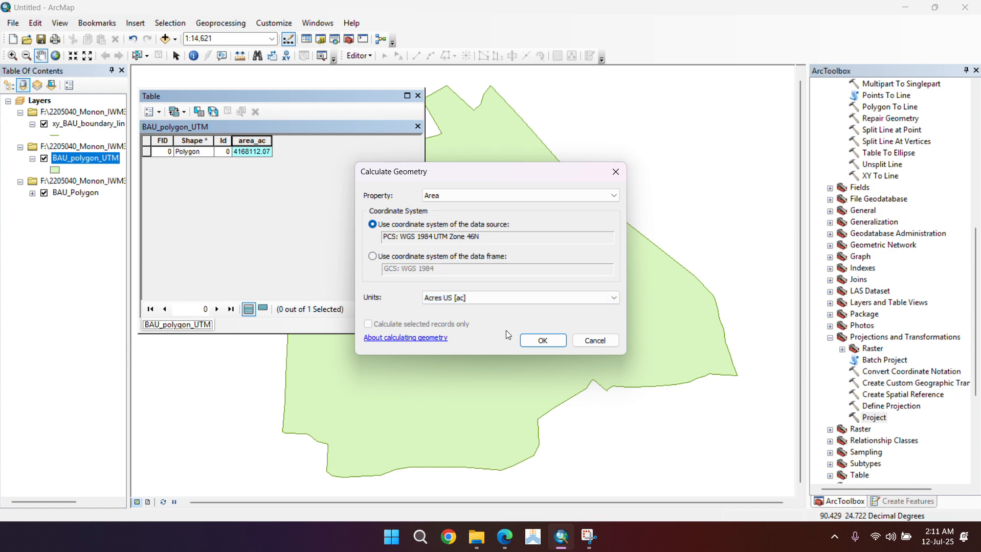
click(540, 342)
click(474, 295)
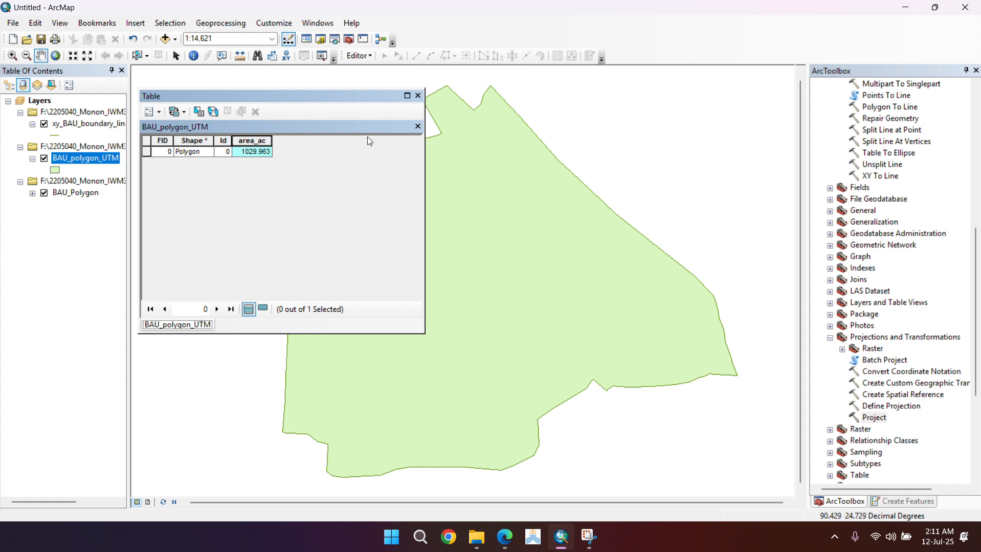
click(417, 96)
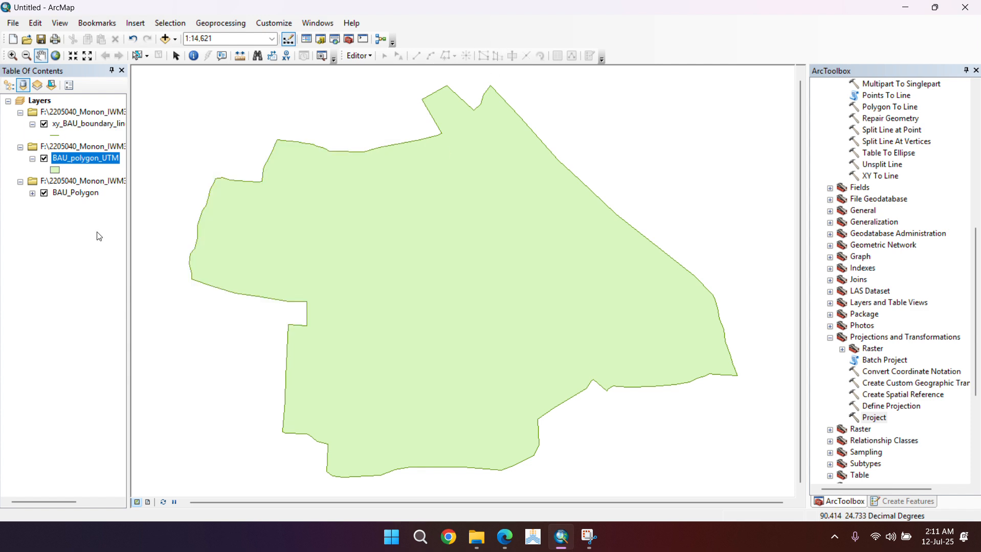
Start the Feature Vertices To Points tool with BAU_Polygon.shp from the Lab3 folder as the input features.
click(418, 26)
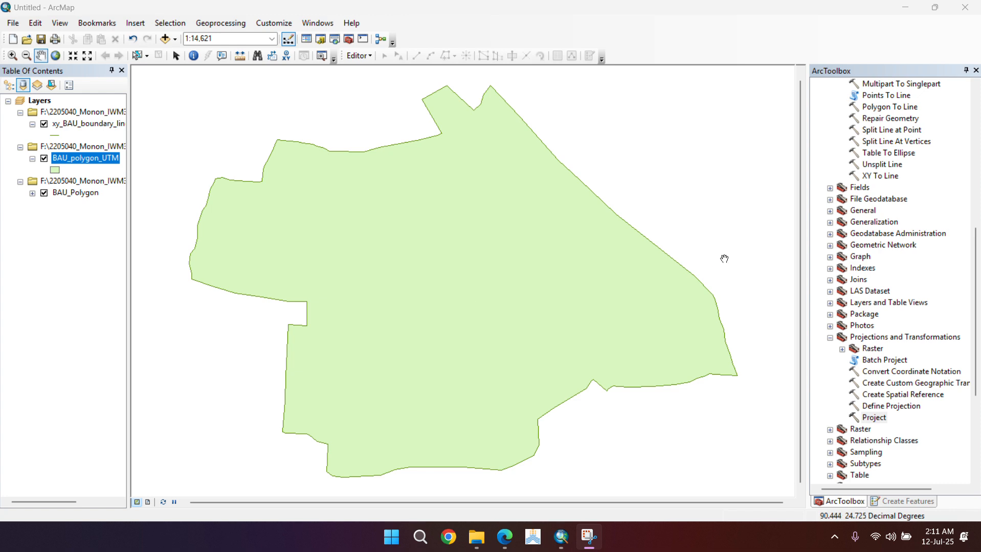
scroll(838, 290, up, 10)
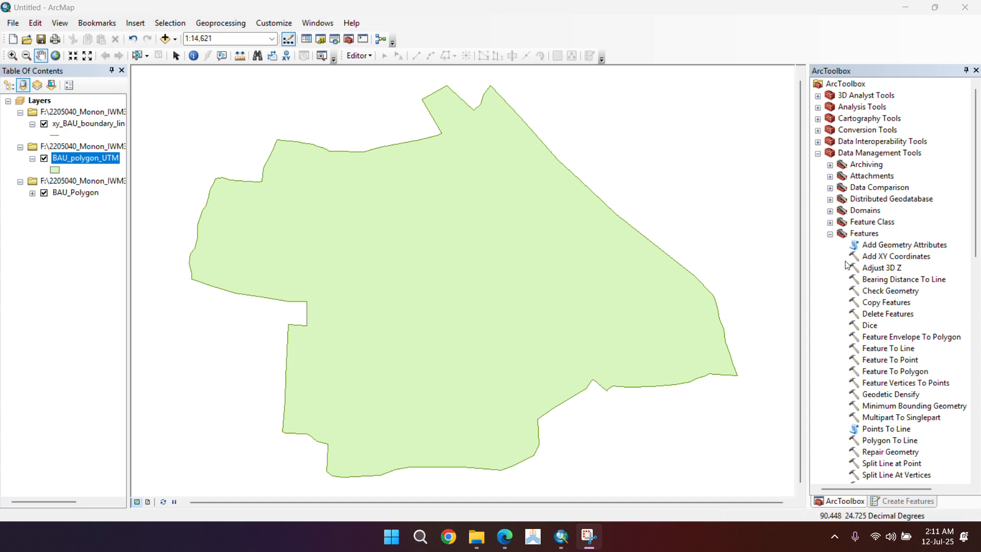
scroll(844, 268, down, 2)
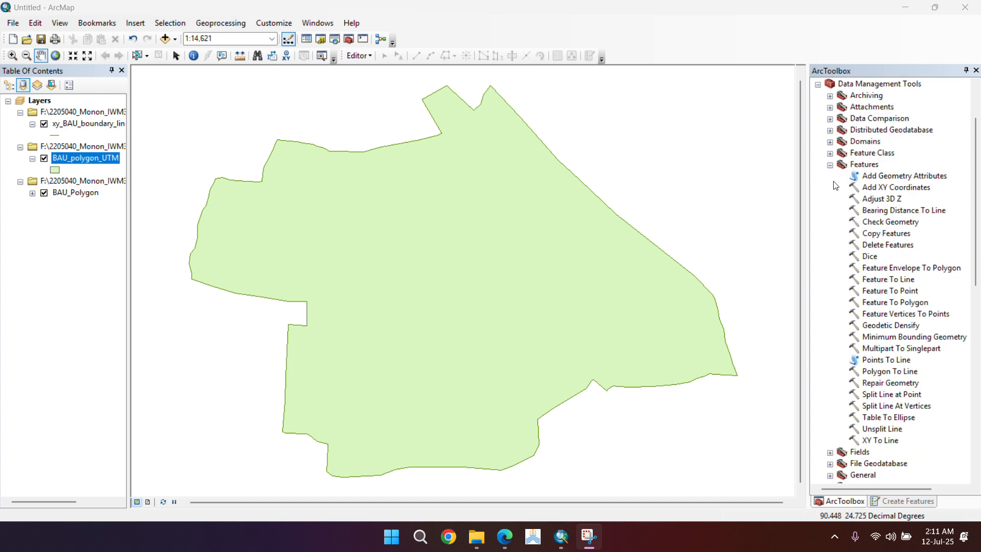
scroll(843, 214, down, 1)
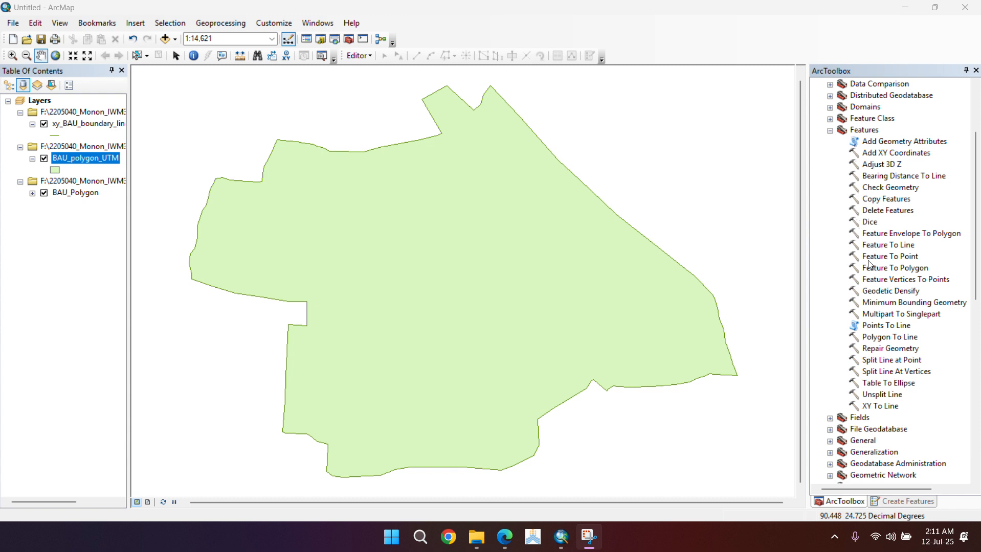
double_click(867, 278)
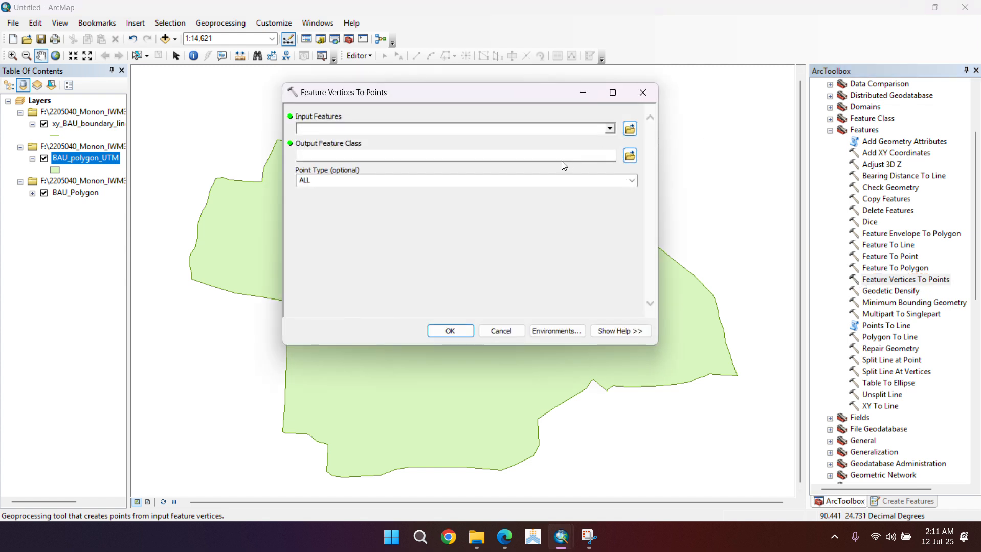
click(628, 129)
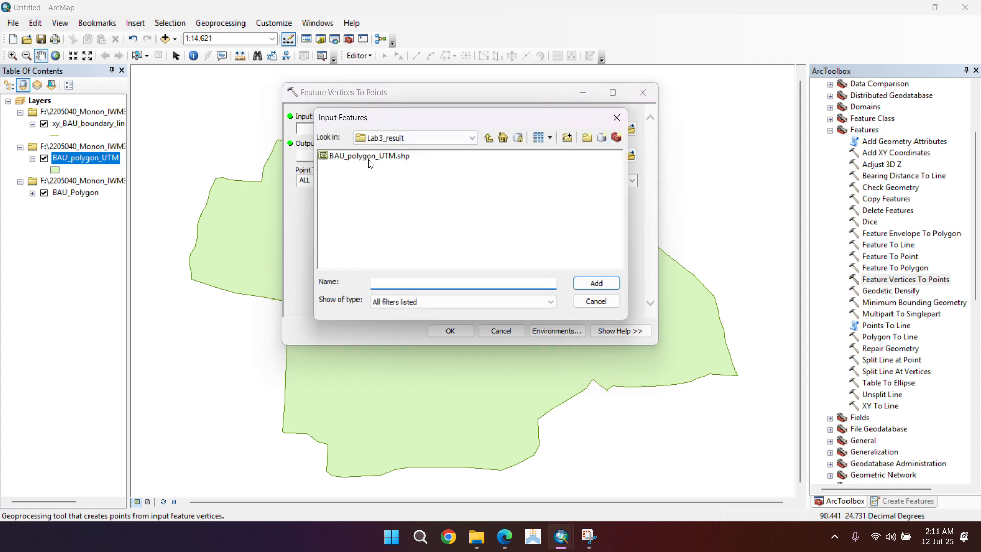
click(488, 138)
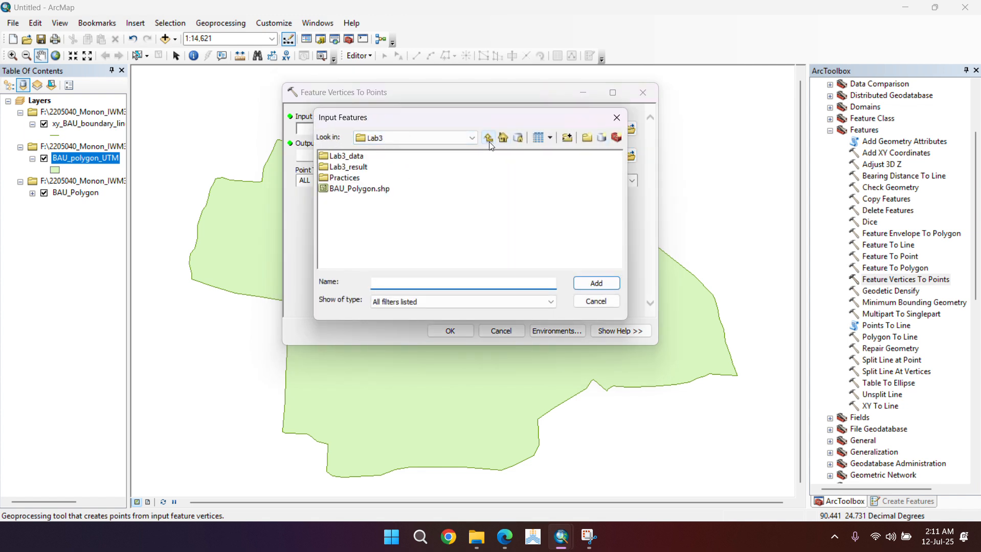
click(380, 189)
click(596, 283)
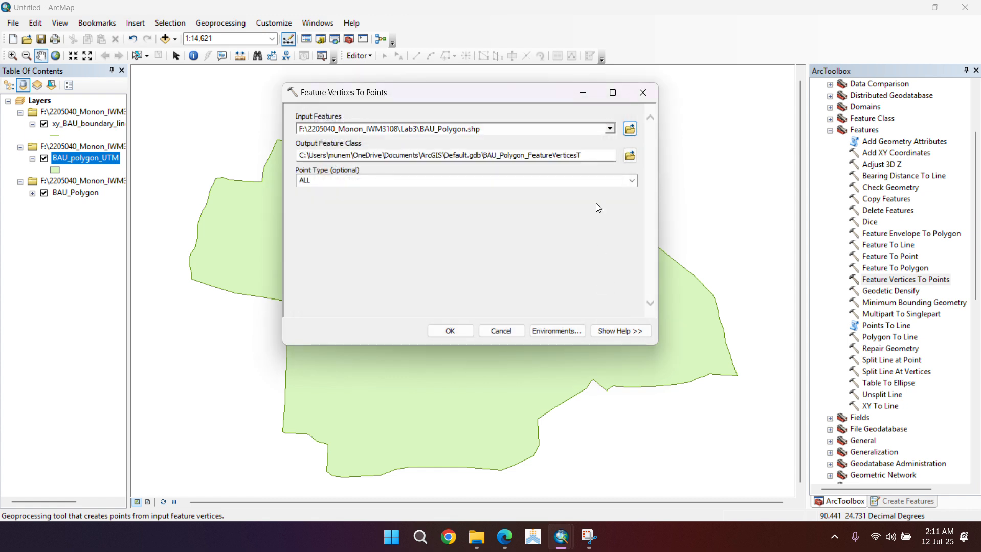
Set the output feature class to BAU_boundary_point in the Lab3_result folder and run the tool with point type ALL.
click(630, 163)
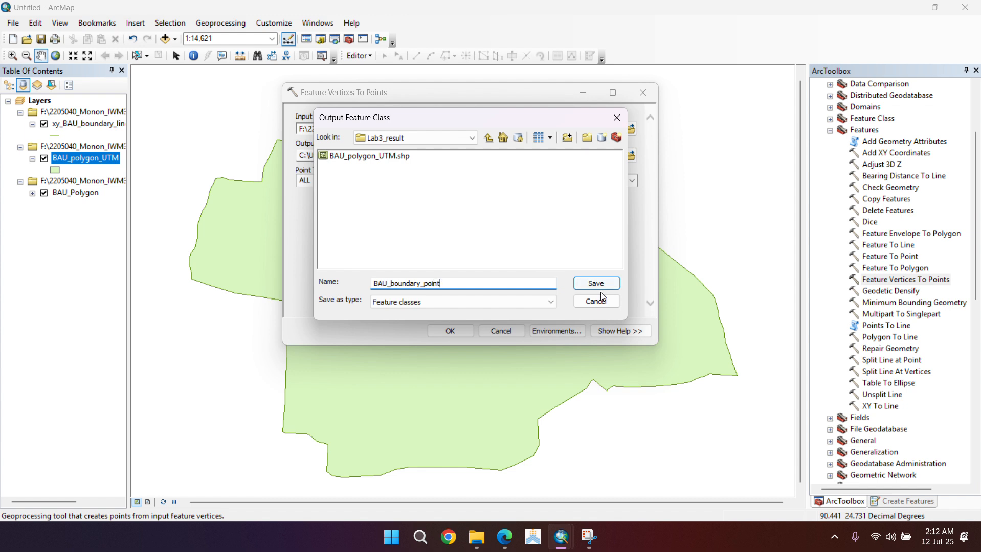
click(589, 284)
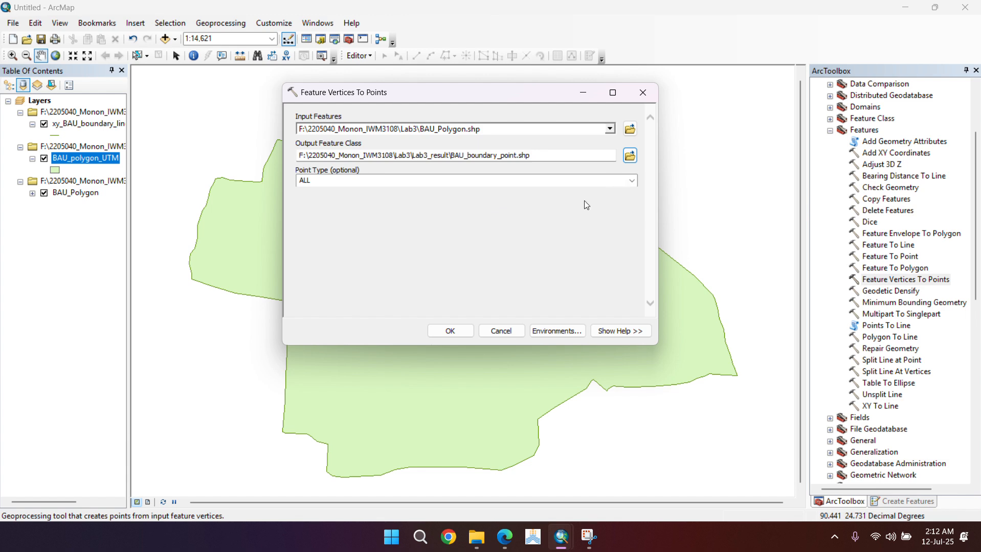
click(450, 331)
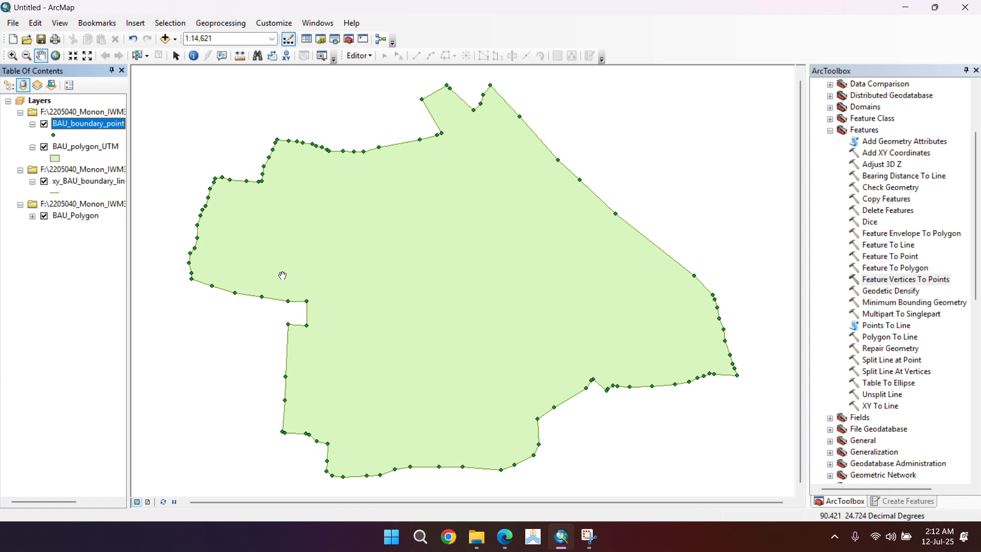
scroll(282, 276, up, 2)
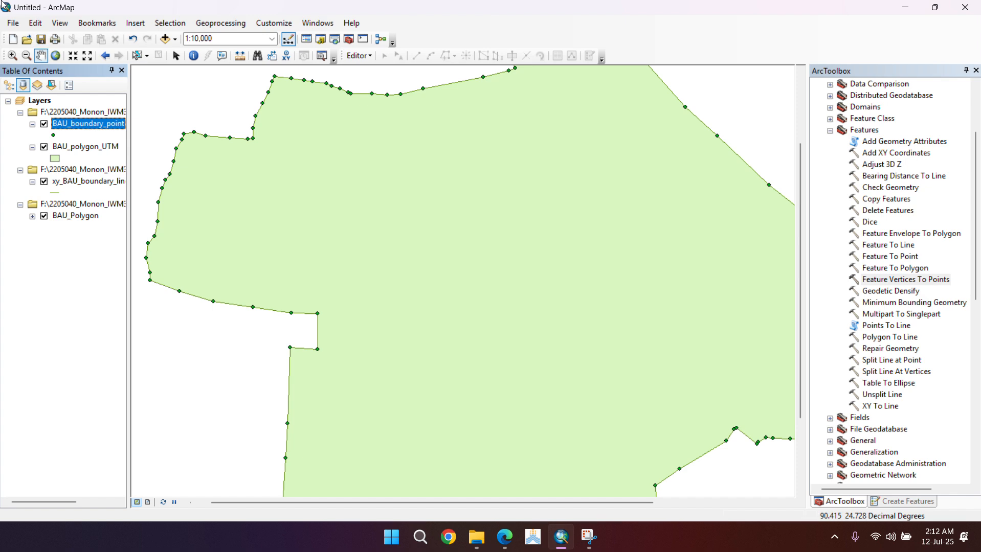
click(13, 23)
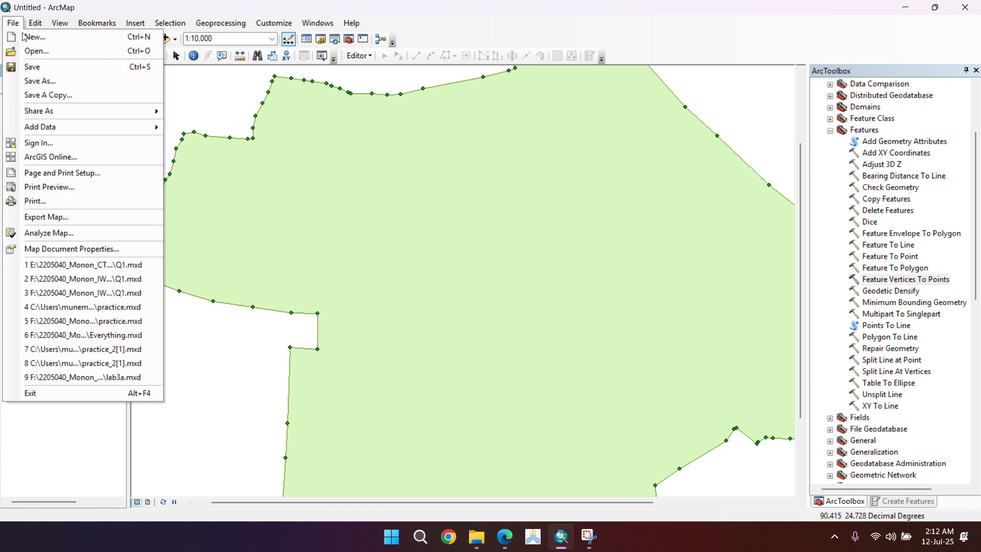
click(98, 250)
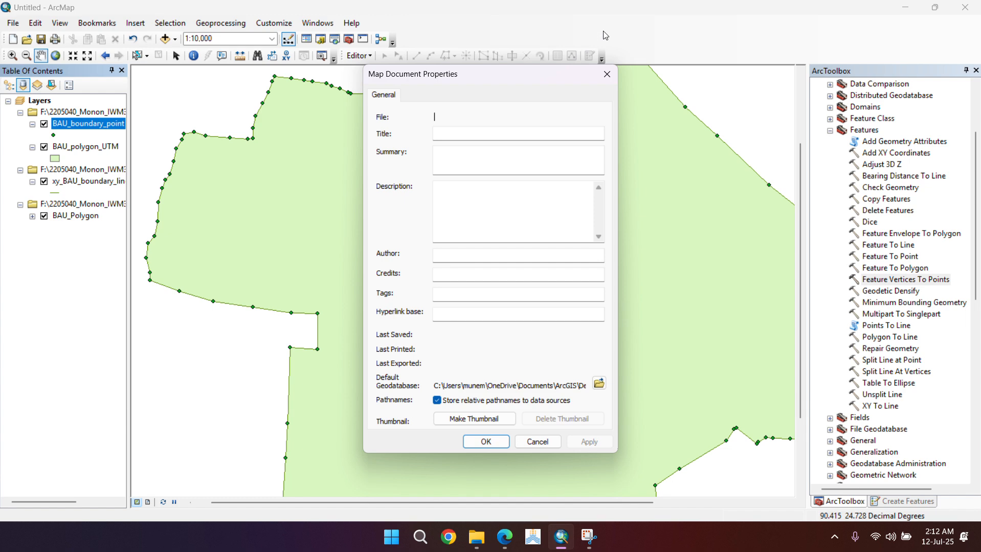
click(607, 74)
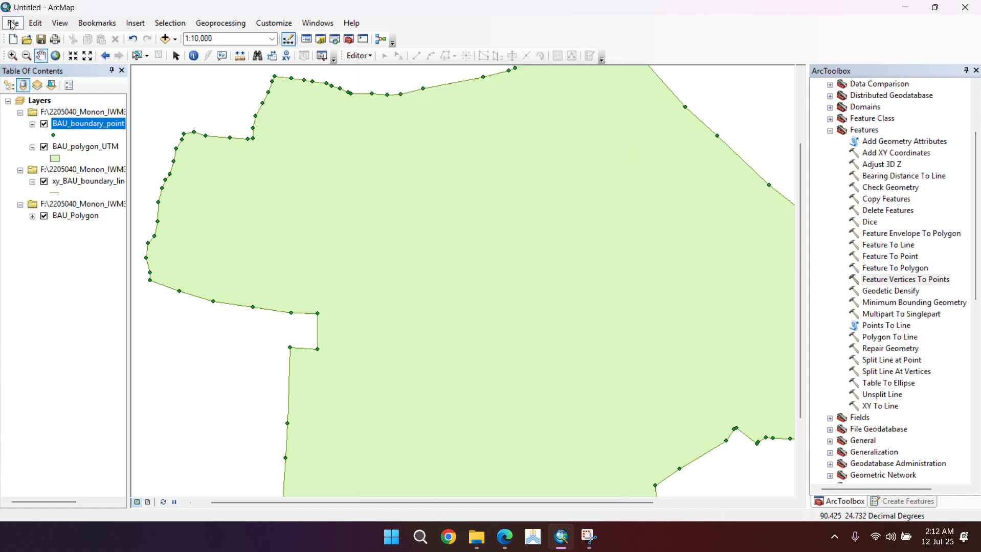
Start saving the map document and browse to the Lab3_result folder inside the course's Lab3 folder on drive F.
click(13, 23)
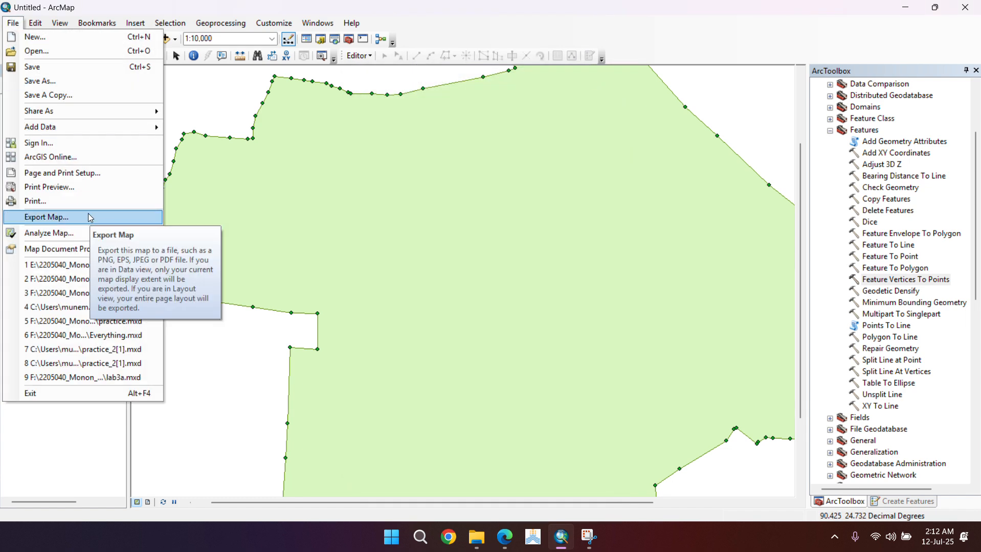
click(52, 67)
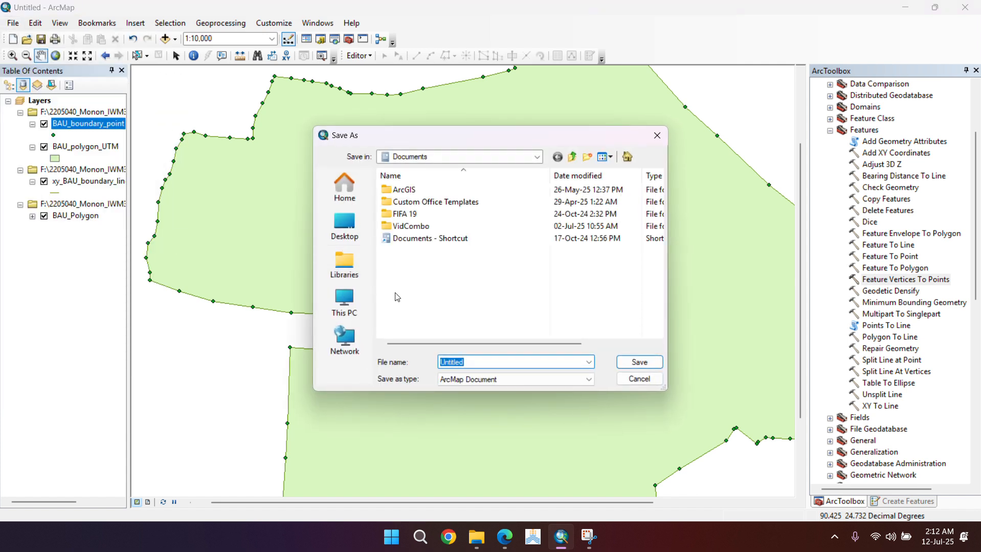
click(345, 301)
double_click(453, 299)
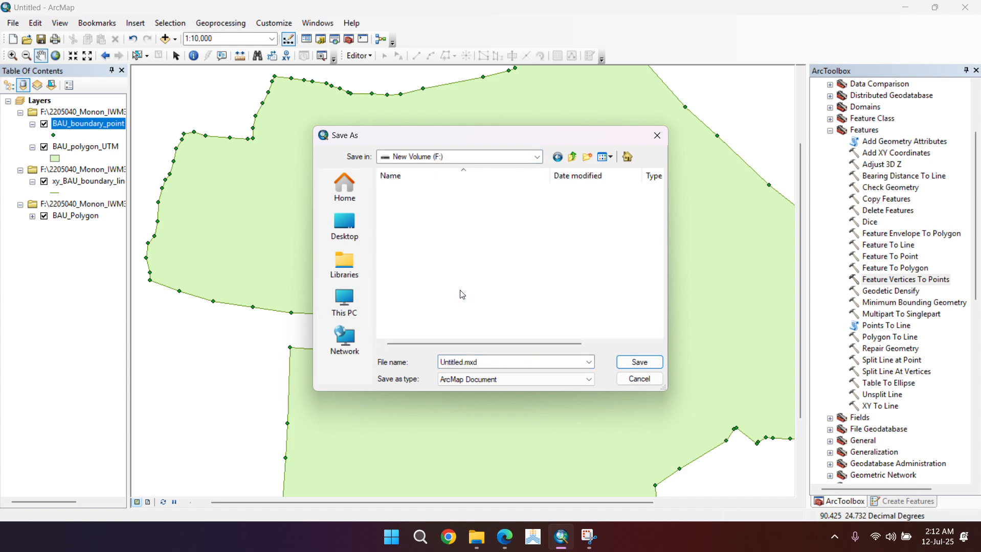
click(420, 181)
click(421, 193)
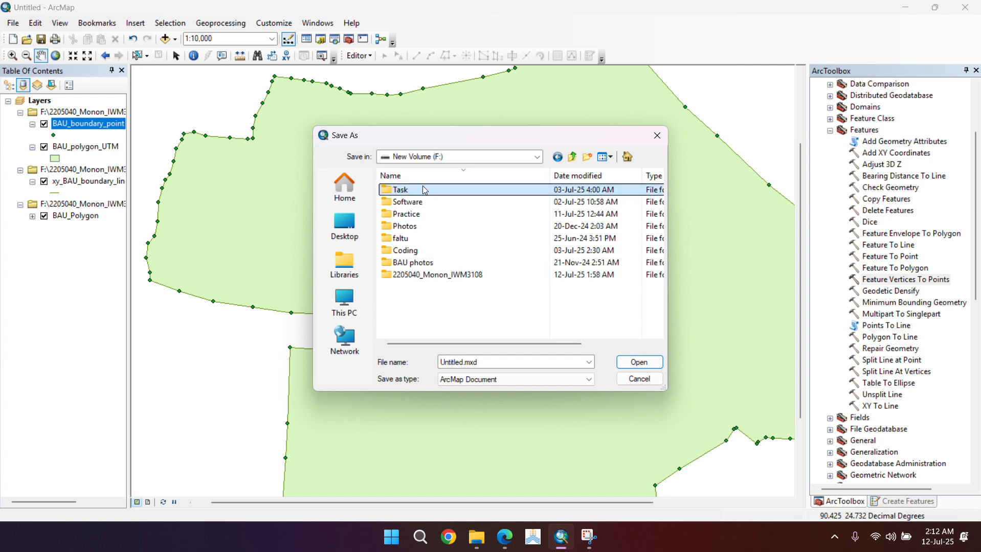
click(420, 175)
double_click(424, 190)
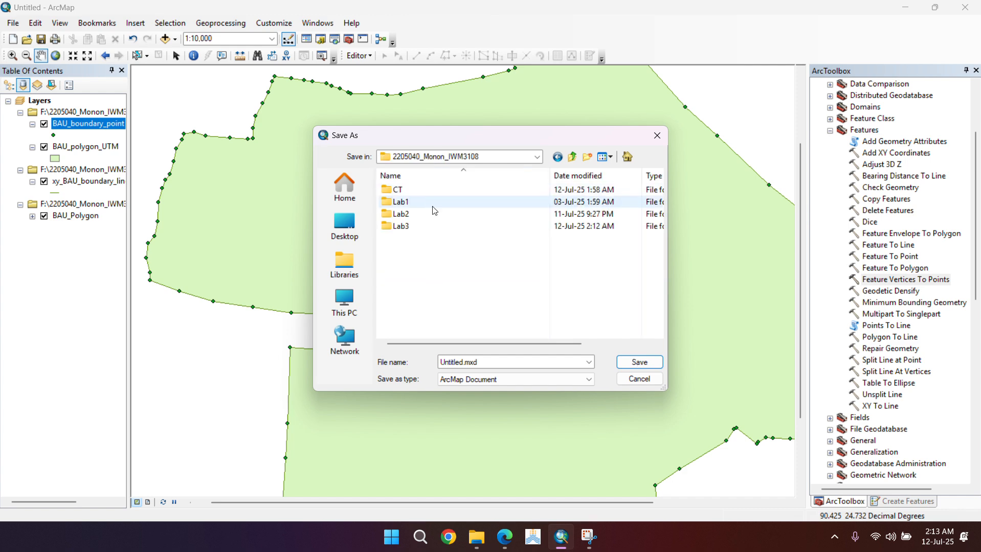
double_click(436, 226)
double_click(435, 203)
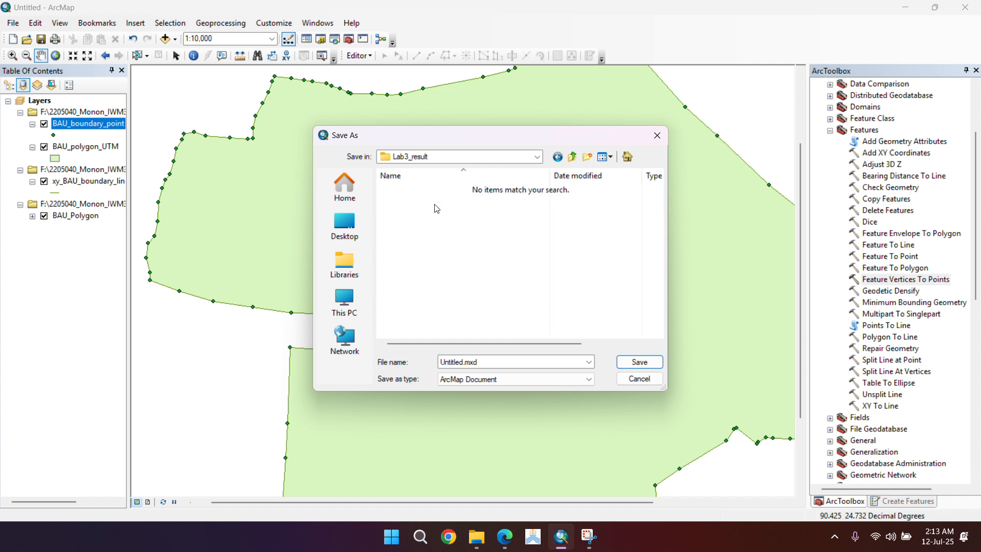
Name the map document Lab3a.mxd and save it as an ArcMap Document in the Lab3_result folder.
double_click(466, 362)
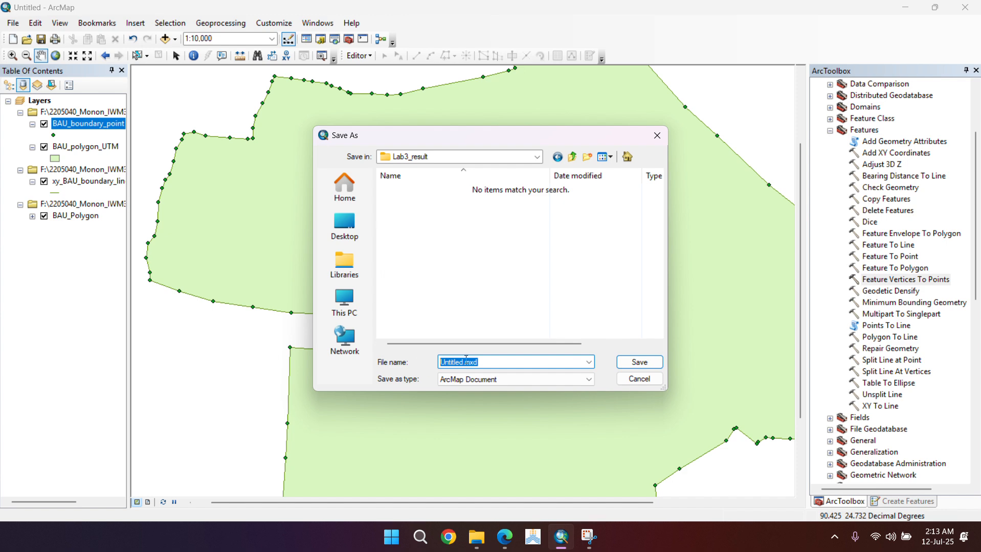
click(464, 362)
key(BackSpace)
key(BackSpace)
key(BackSpace)
key(BackSpace)
key(BackSpace)
key(BackSpace)
key(BackSpace)
key(BackSpace)
text(lab)
key(BackSpace)
key(BackSpace)
key(BackSpace)
key(BackSpace)
text(Lab)
click(550, 378)
click(549, 378)
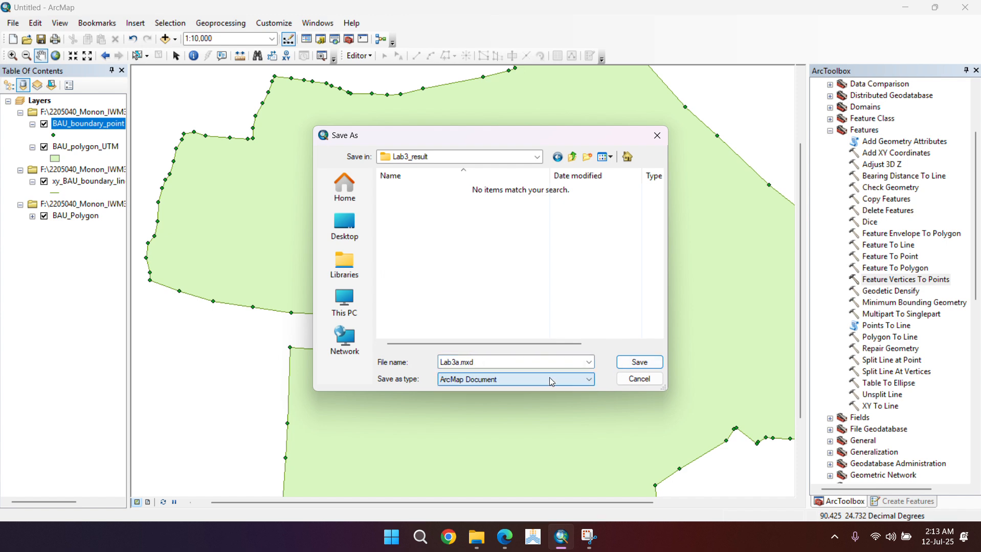
click(627, 362)
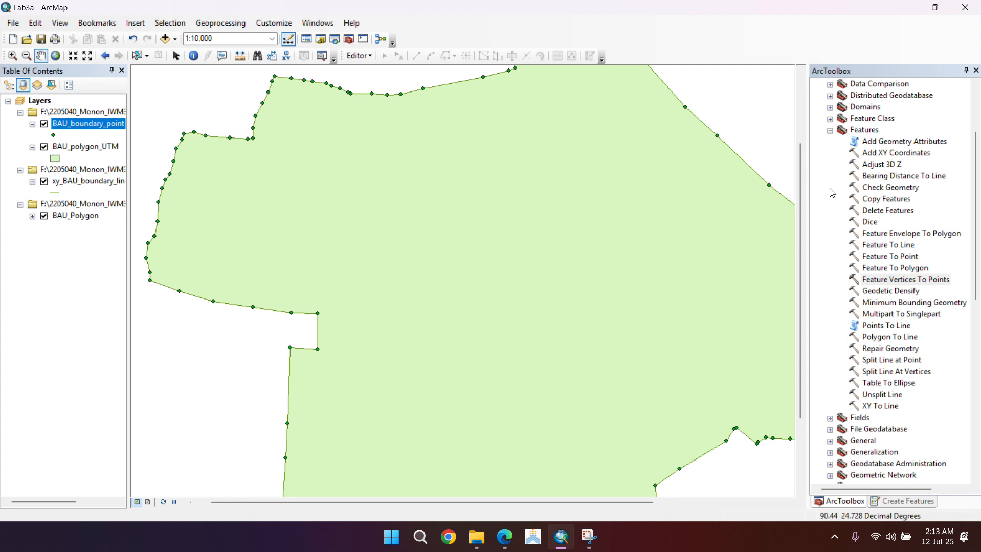
Close the map document and move the eight BAU_Polygon shapefile component files from the Lab3 folder into Lab3_result in File Explorer.
click(980, 12)
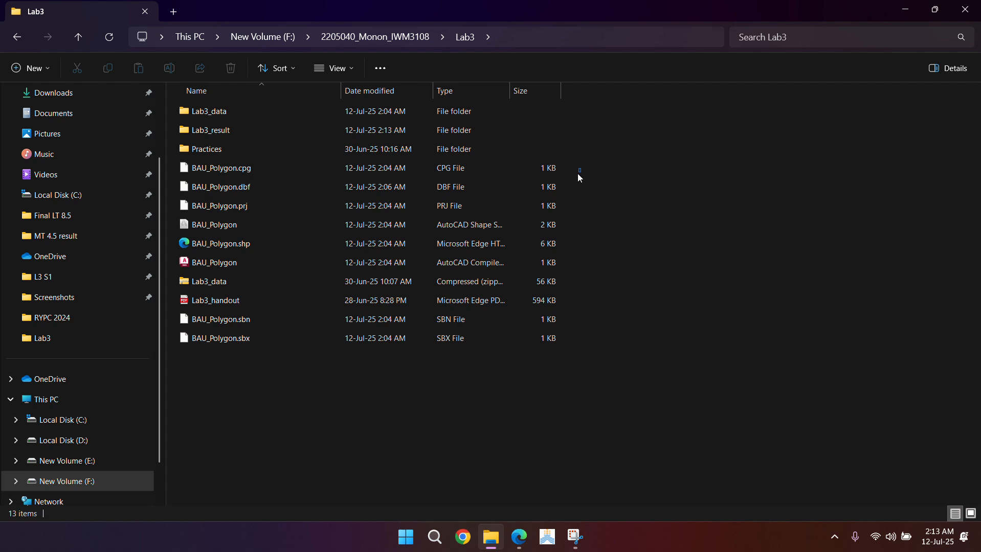
drag(579, 175, 534, 341)
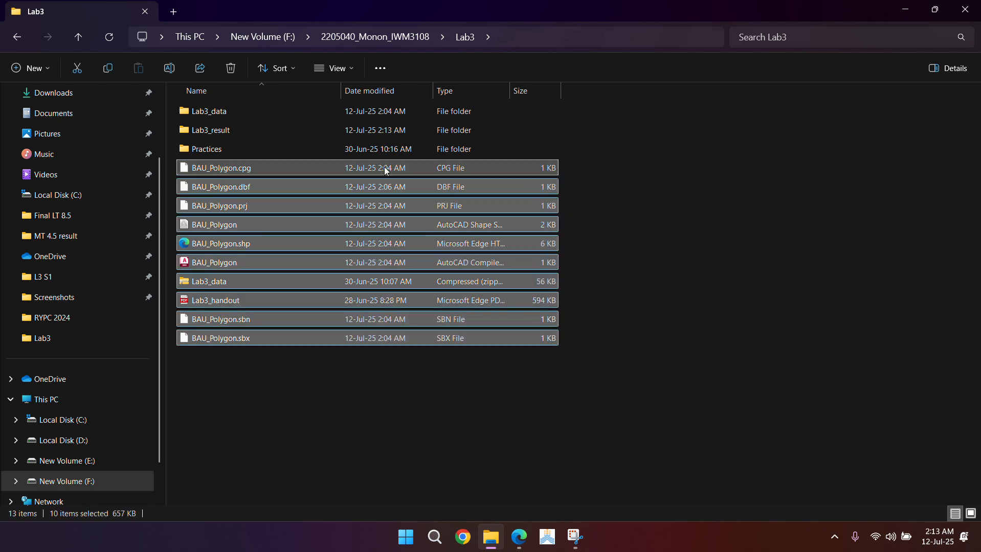
ctrl+click(280, 294)
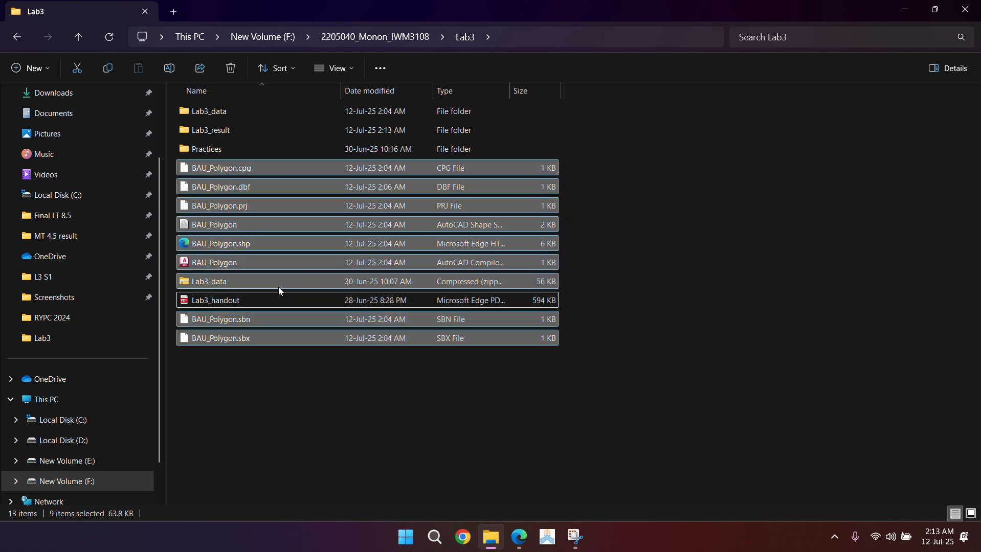
ctrl+click(266, 281)
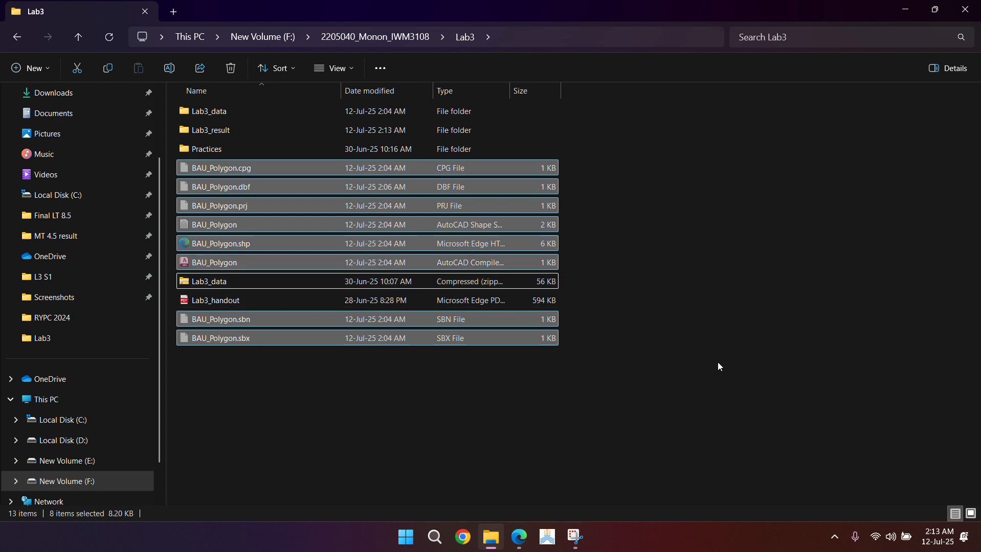
double_click(275, 131)
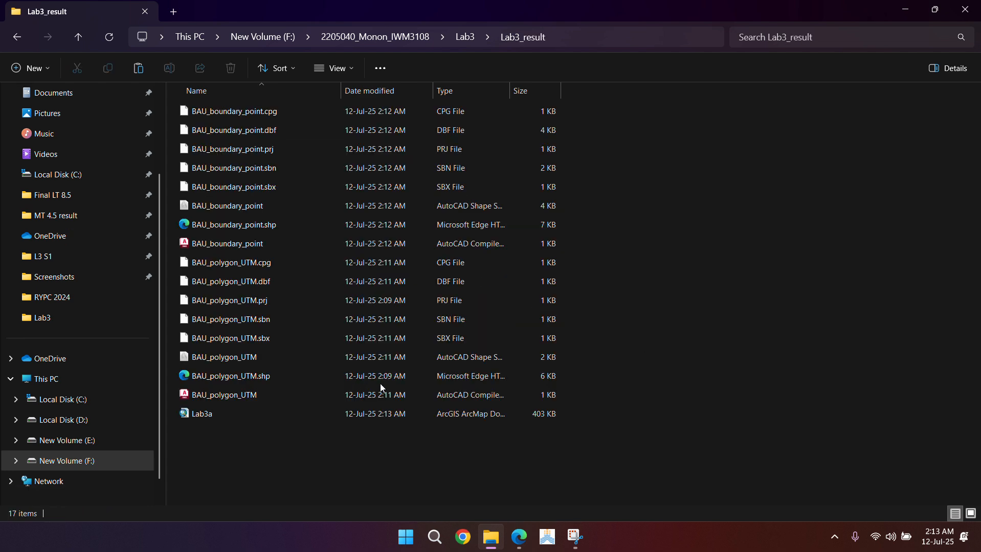
key(ctrl+v)
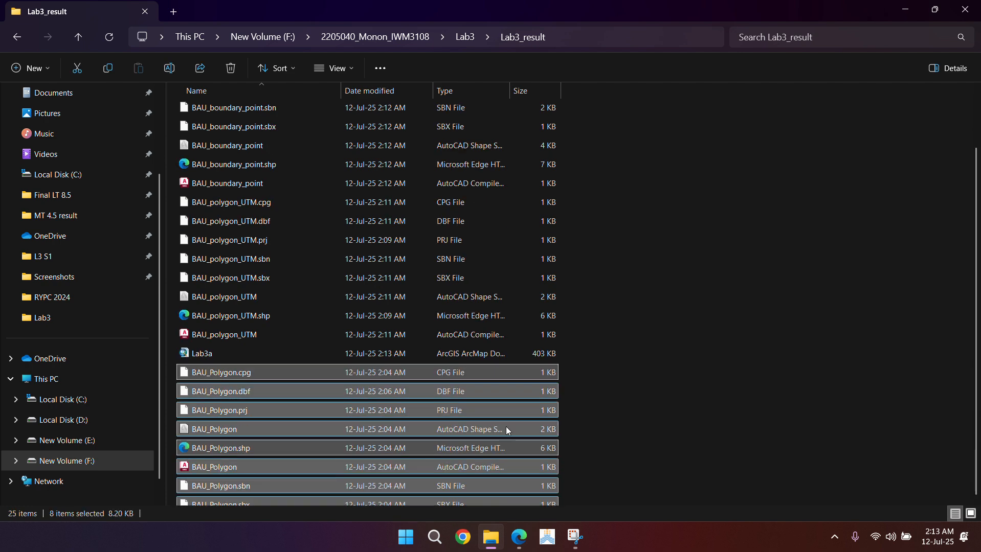
Reopen the Lab3a map document from the Lab3_result folder in ArcMap.
click(247, 342)
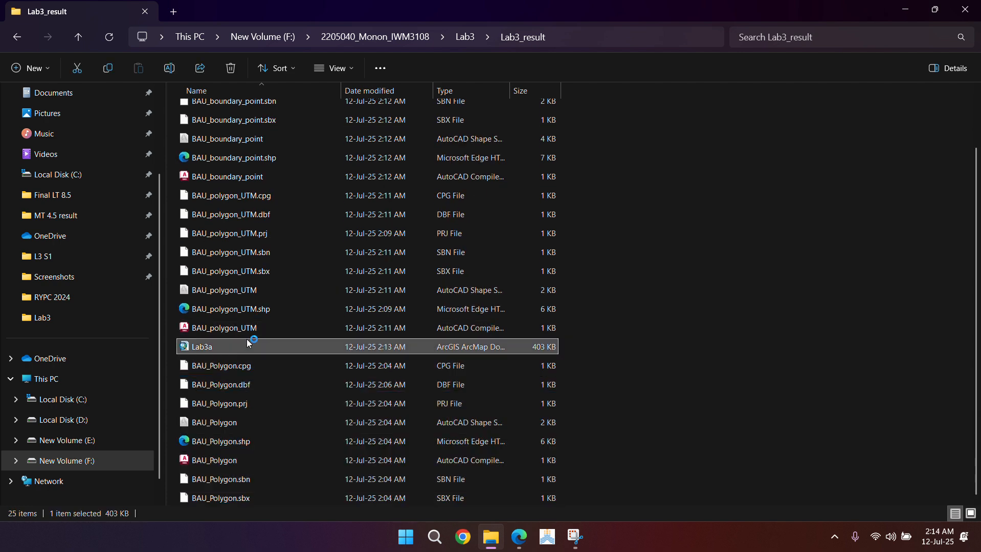
double_click(249, 344)
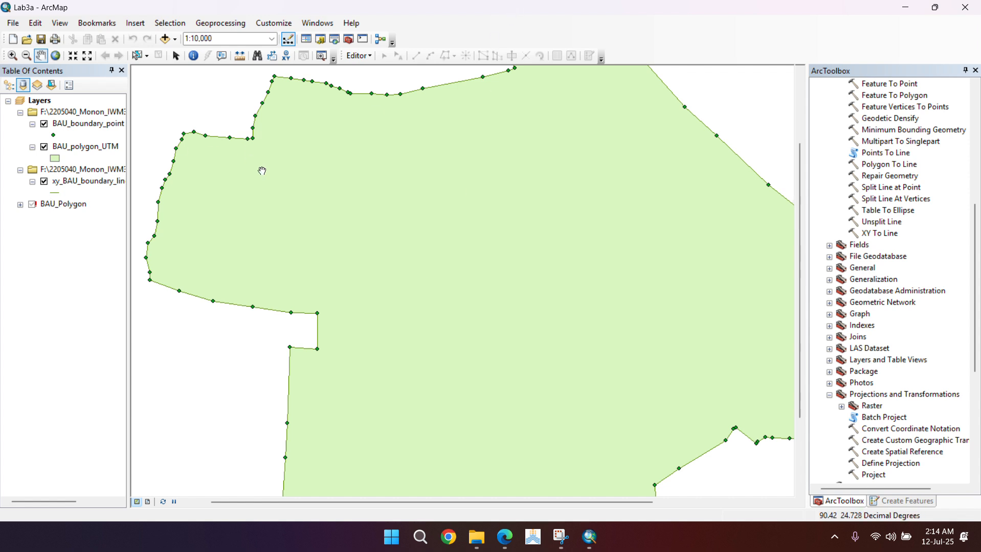
Try to turn on the BAU_Polygon layer and inspect its Set Data Source dialog without choosing a source.
click(46, 207)
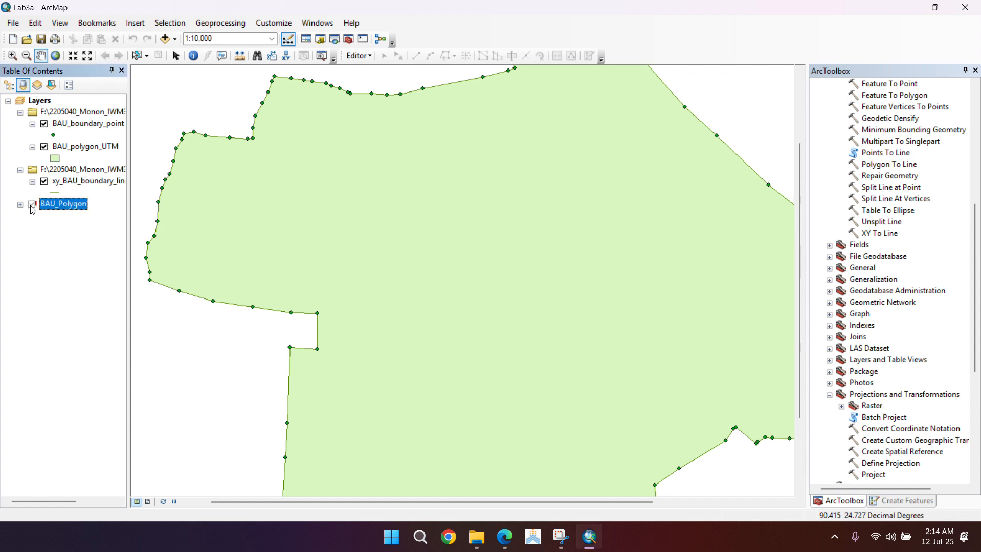
click(31, 206)
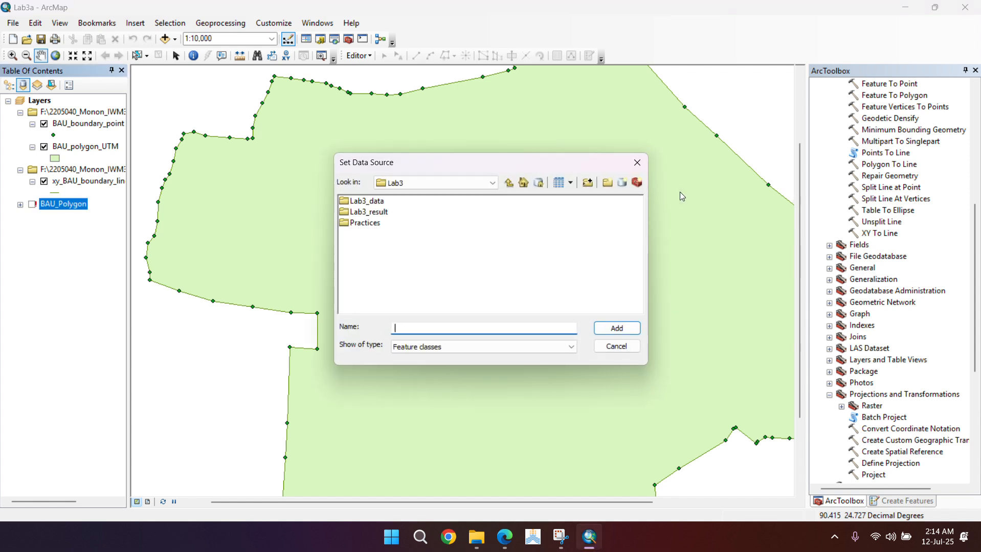
click(637, 162)
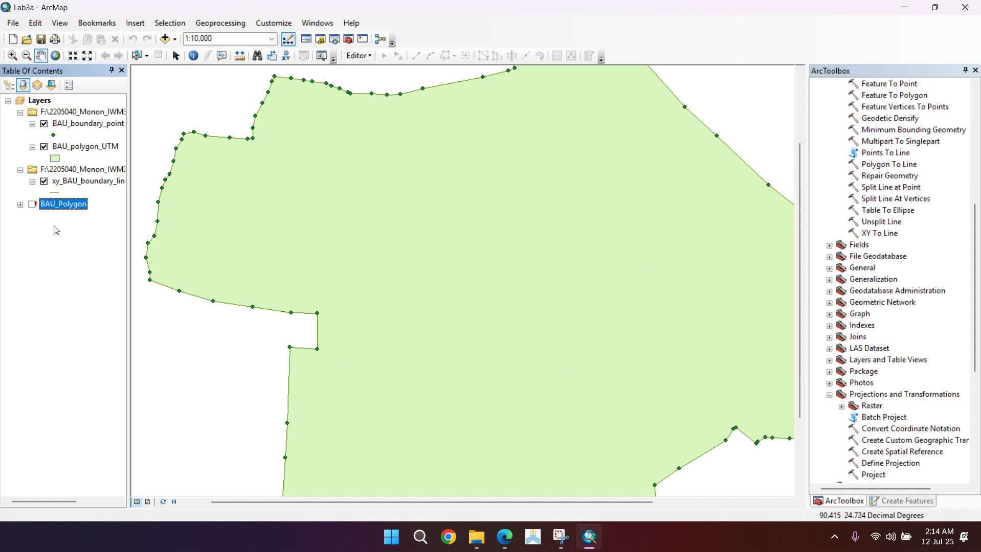
click(33, 206)
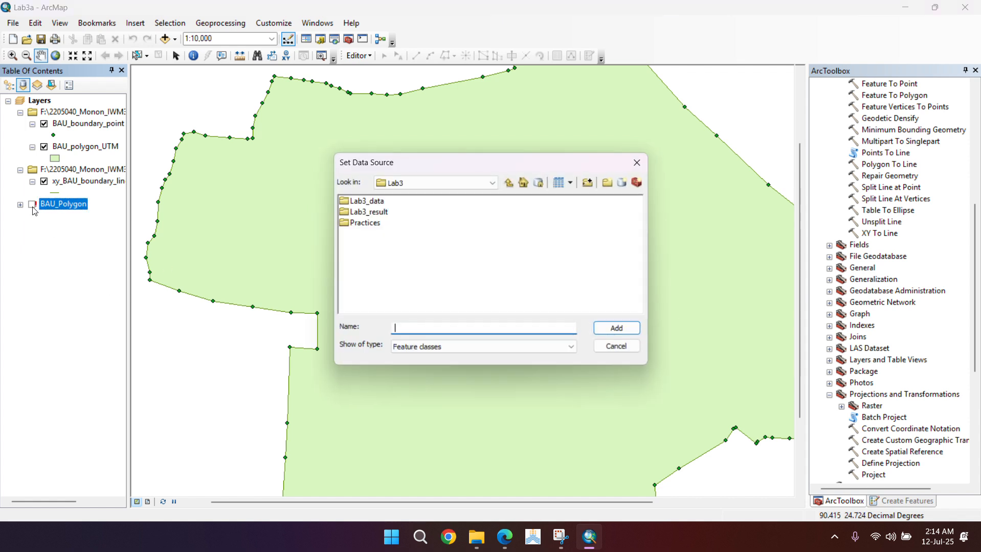
click(637, 163)
click(23, 268)
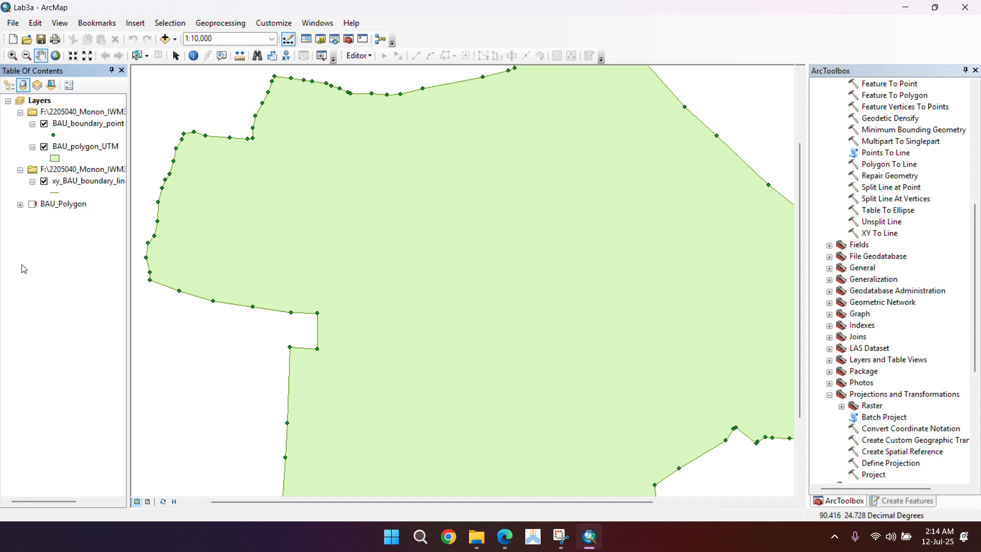
click(32, 203)
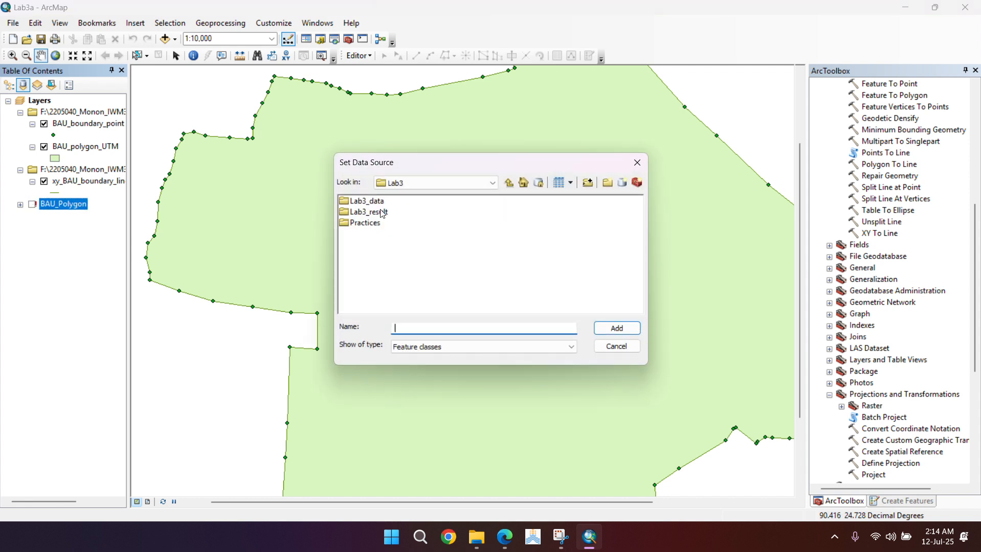
click(511, 25)
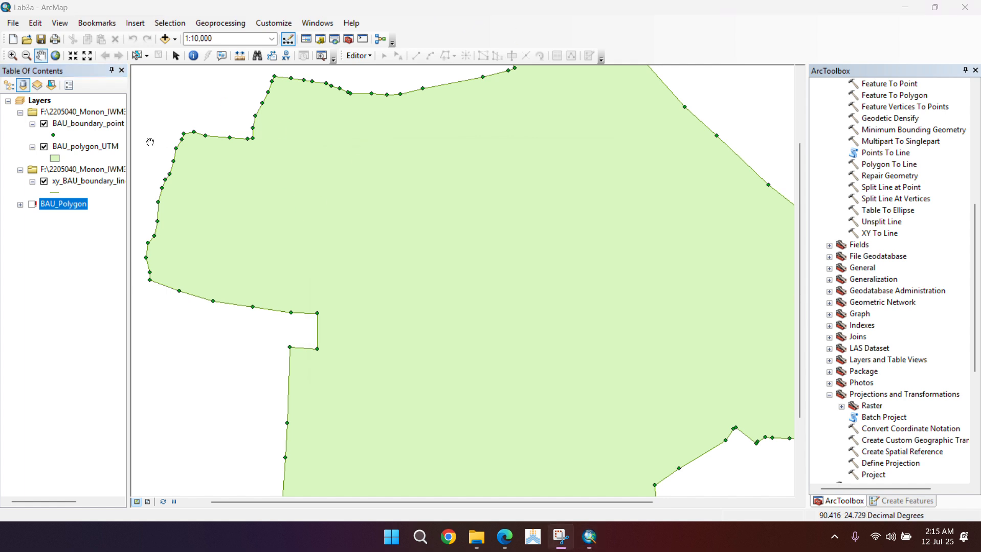
click(81, 183)
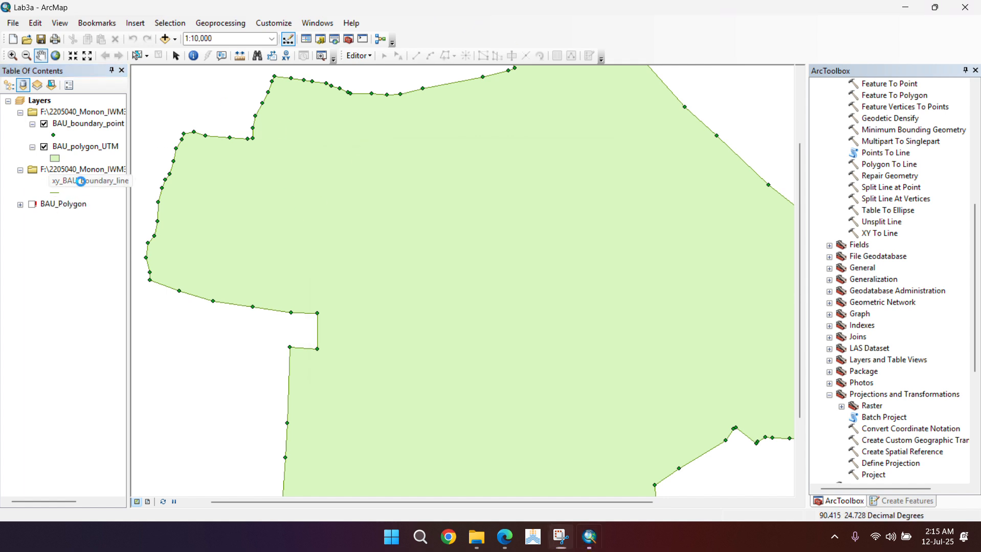
right_click(82, 183)
click(44, 253)
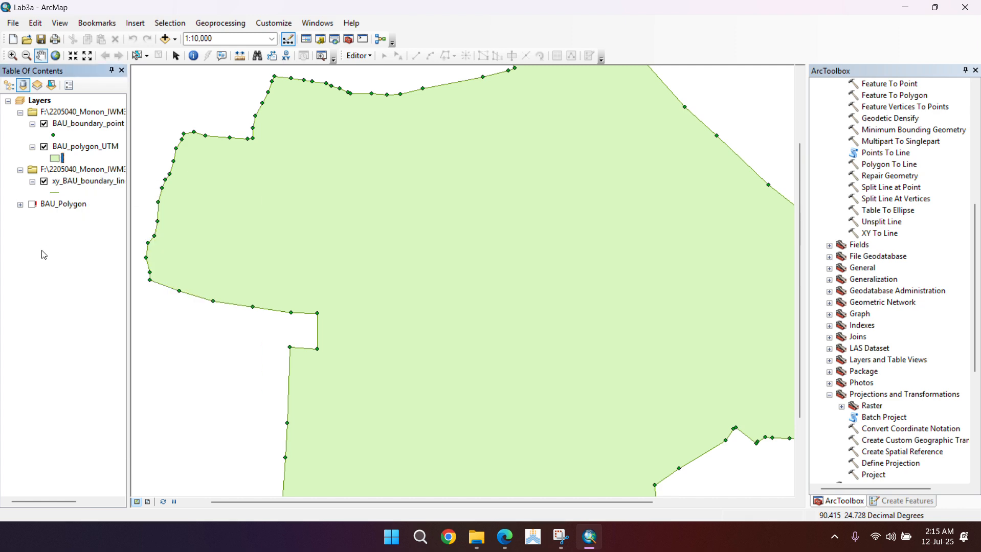
right_click(67, 129)
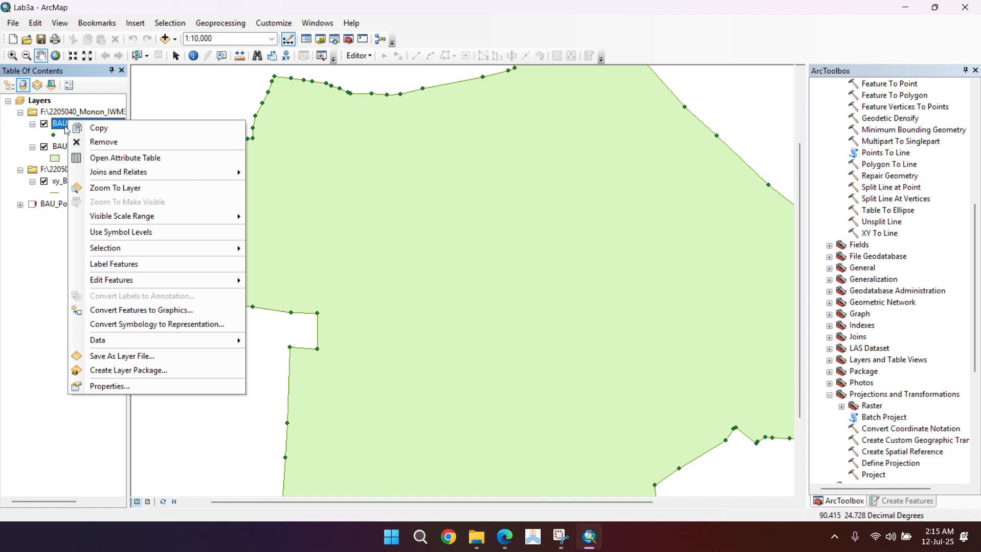
click(38, 255)
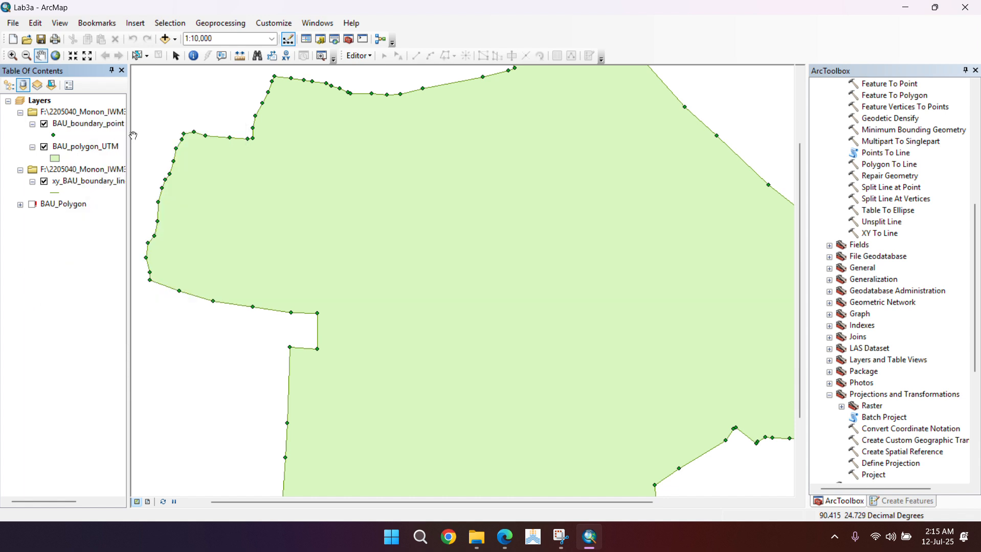
Check the BAU_boundary_point layer by hiding and showing it, and review the attribute table of BAU_polygon_UTM.
click(45, 124)
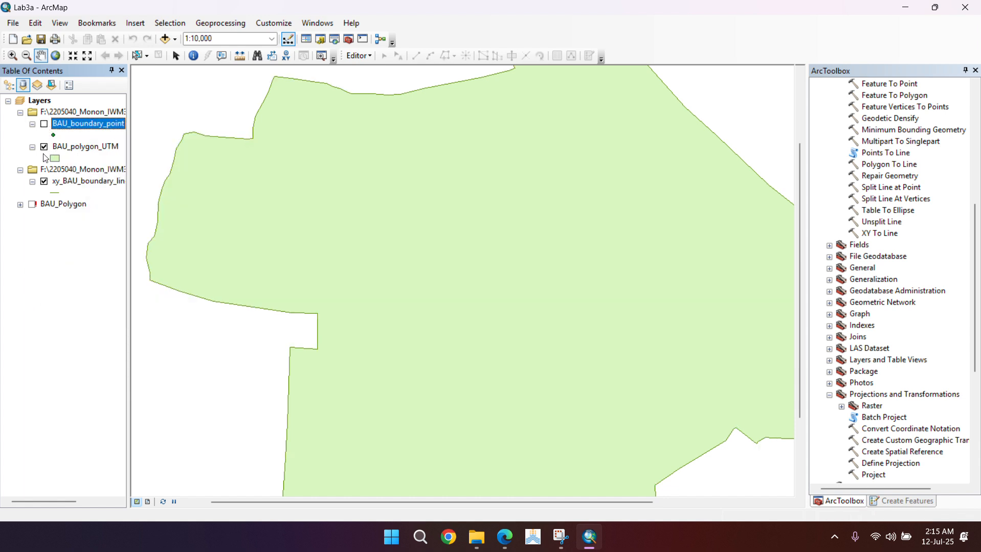
click(45, 125)
click(79, 156)
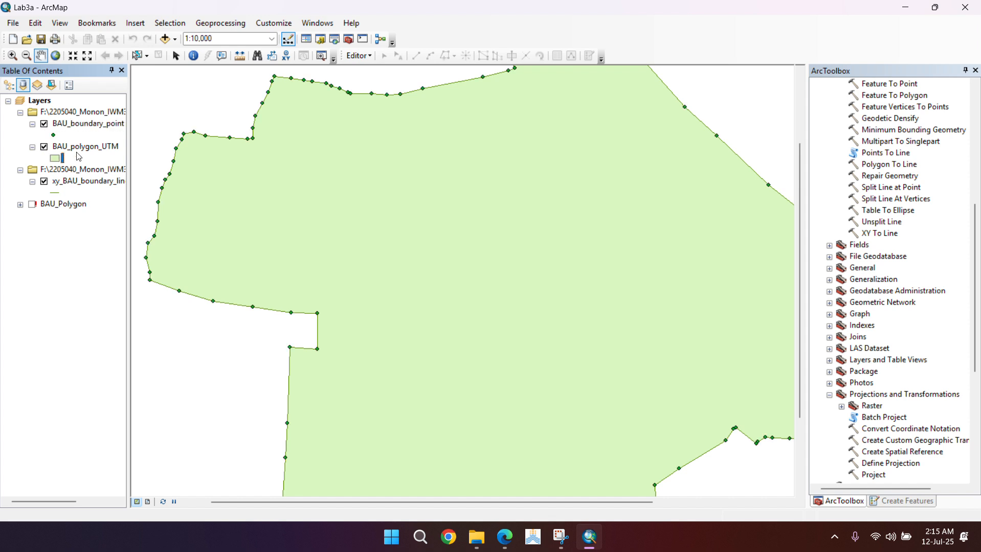
right_click(85, 146)
click(128, 186)
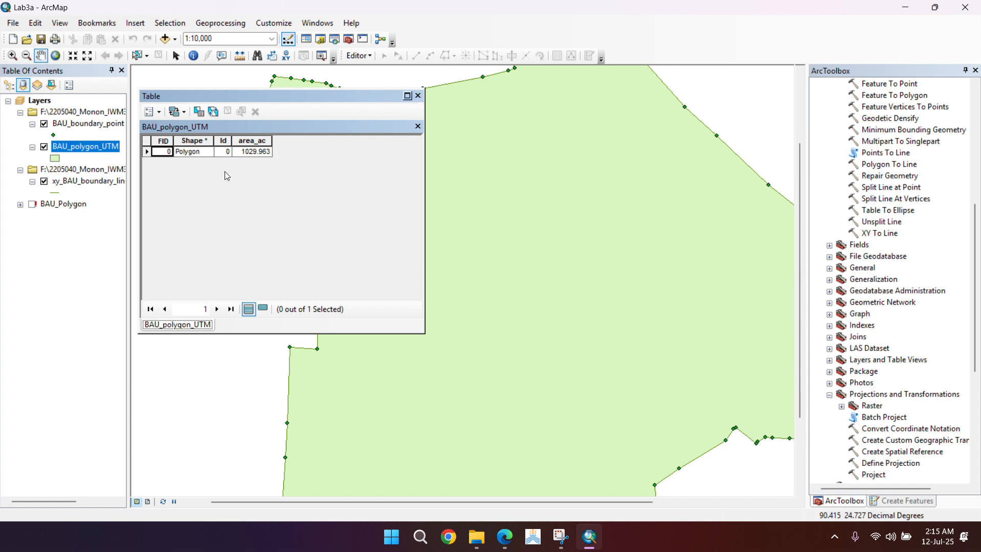
click(418, 96)
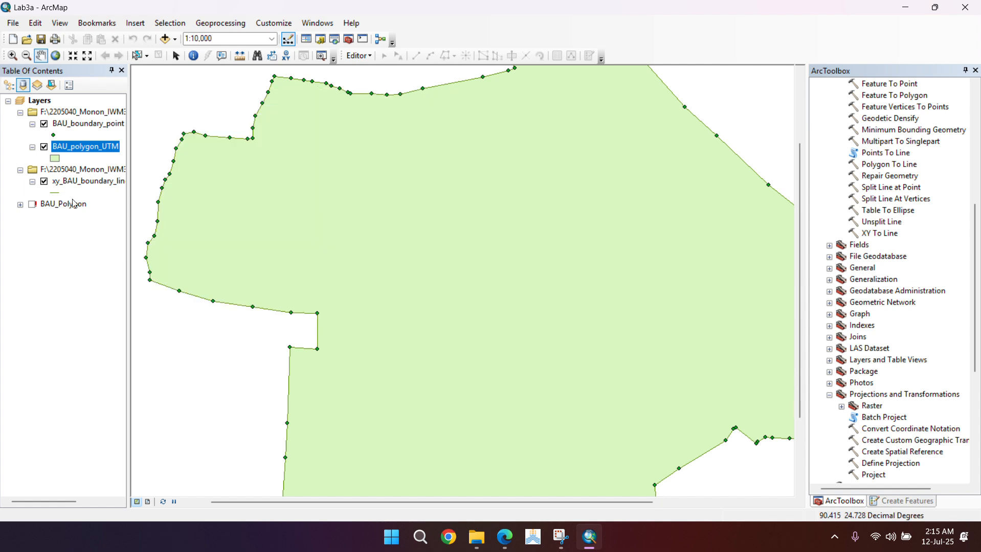
click(76, 186)
click(8, 294)
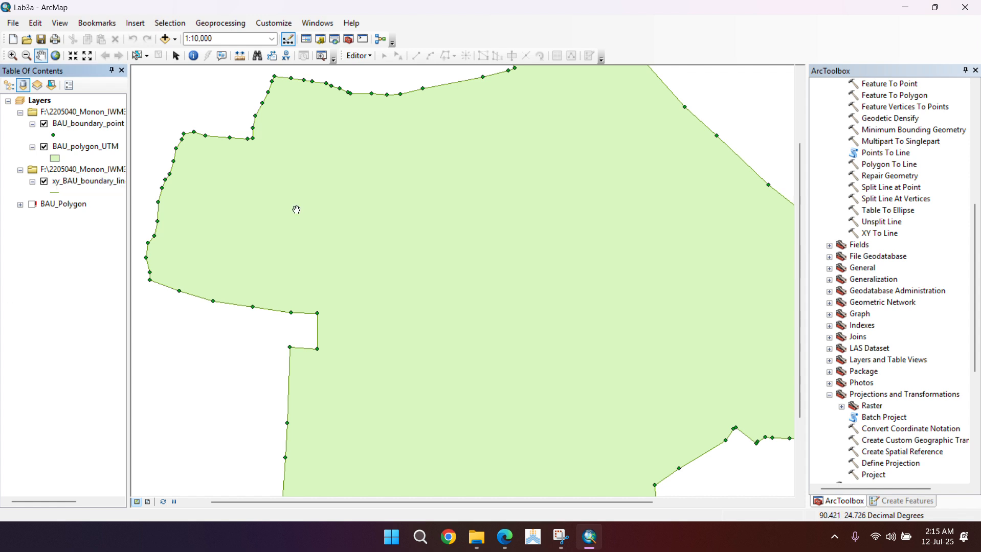